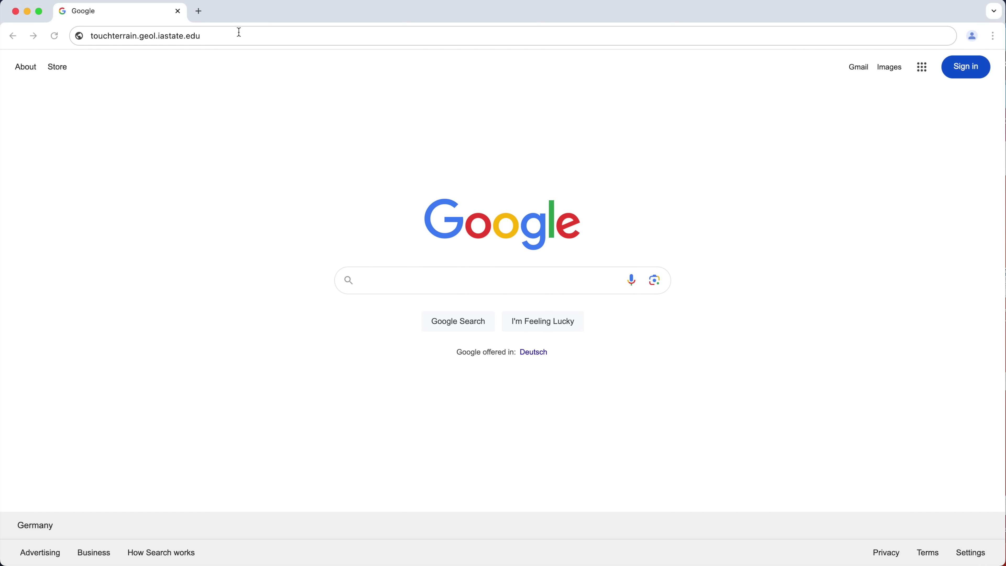
Load the touchterrain.geol.iastate.edu site in Chrome
{"action": "left_click", "coordinate": [239, 32]}
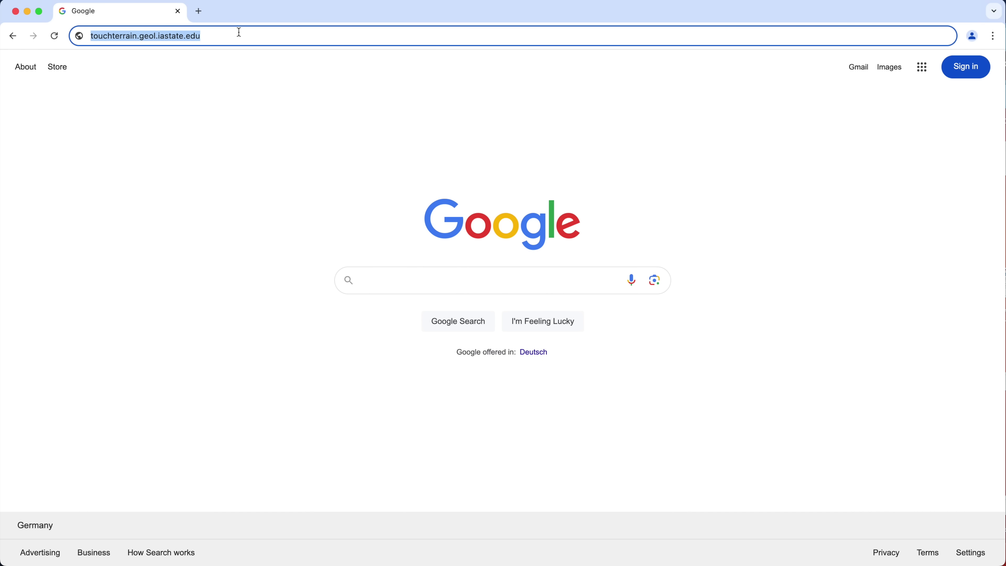
{"action": "key", "text": "Return"}
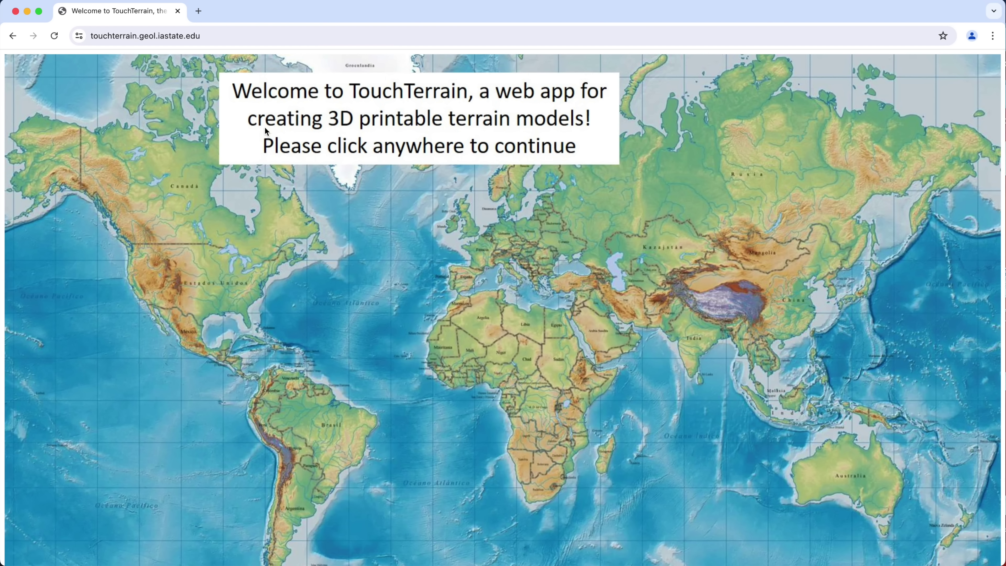
Get past the welcome screen and search the map for Matterhorn
{"action": "left_click", "coordinate": [350, 215]}
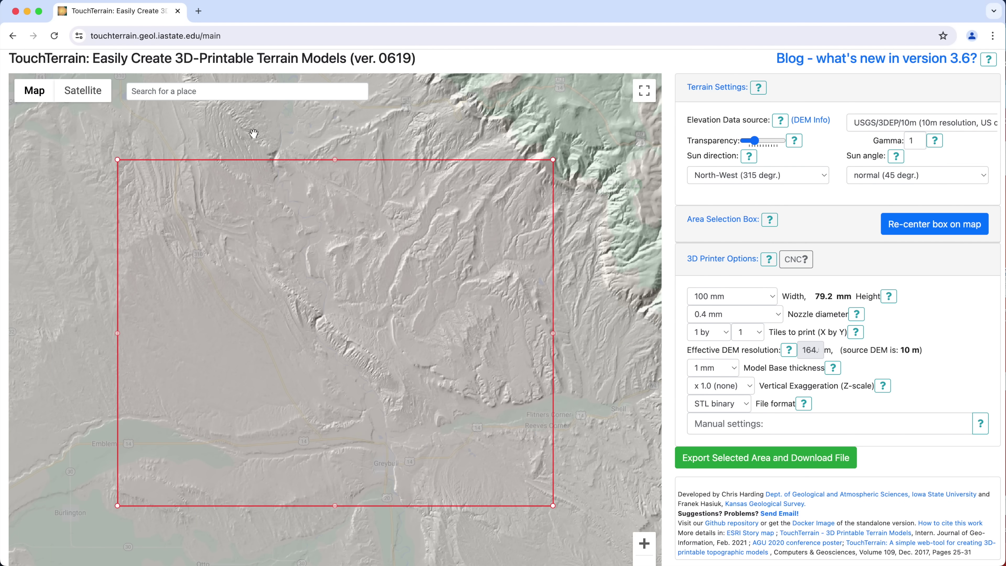
{"action": "left_click", "coordinate": [201, 94]}
{"action": "type", "text": "M"}
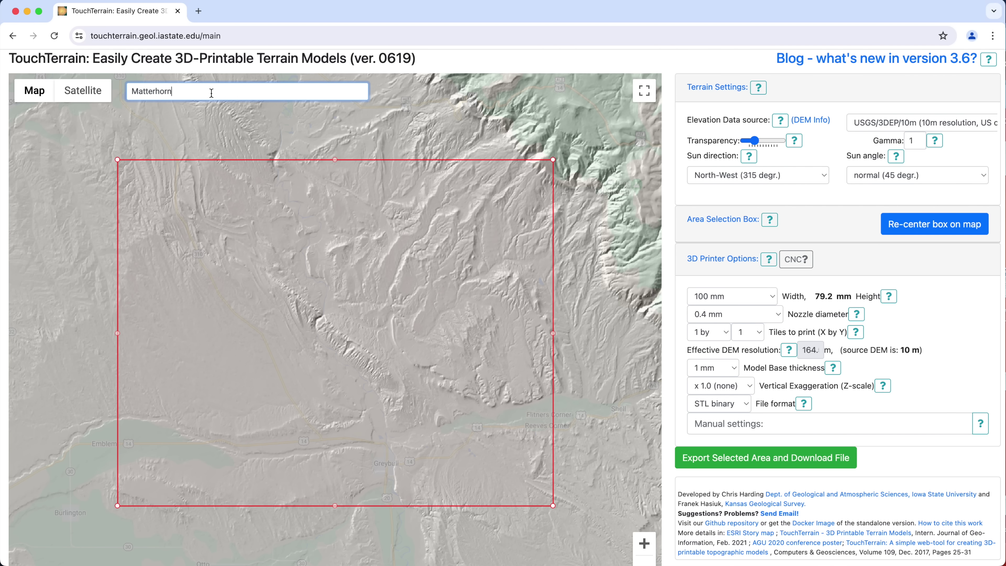
{"action": "type", "text": "atterhorn"}
{"action": "key", "text": "Return"}
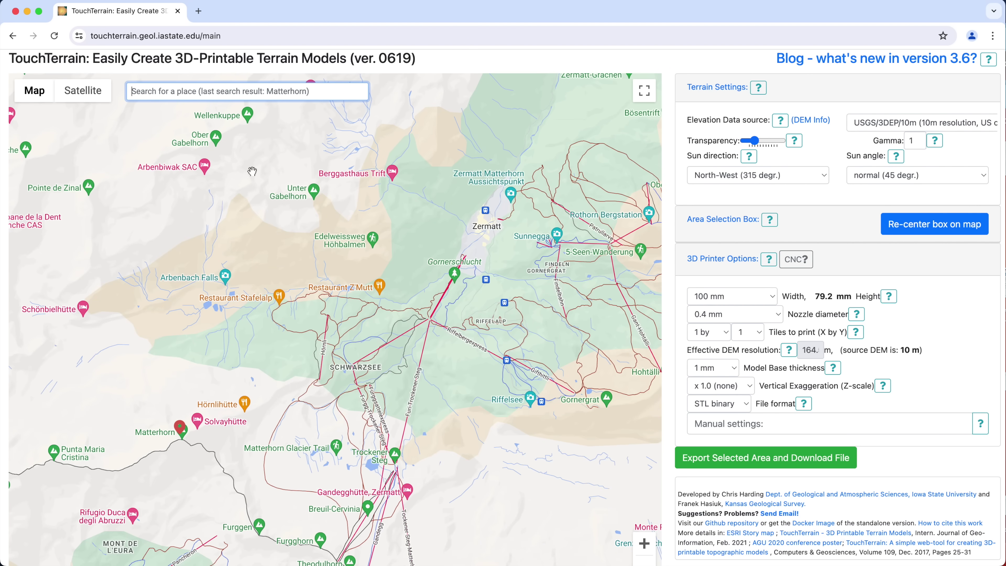
{"action": "left_click_drag", "start_coordinate": [294, 352], "coordinate": [329, 310]}
Switch to satellite imagery and fit a smaller selection box over the Matterhorn
{"action": "left_click", "coordinate": [91, 96]}
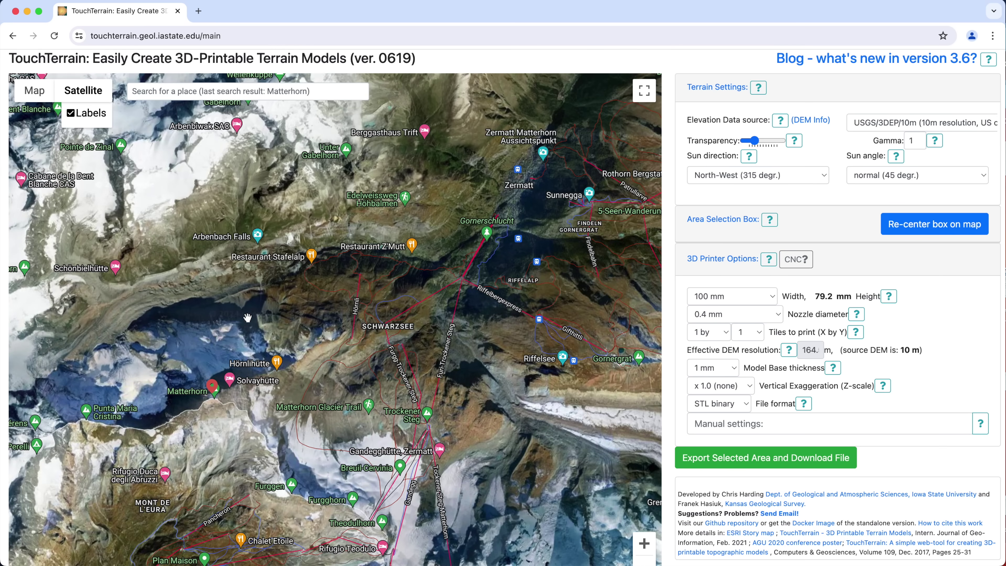
{"action": "left_click_drag", "start_coordinate": [230, 347], "coordinate": [283, 308]}
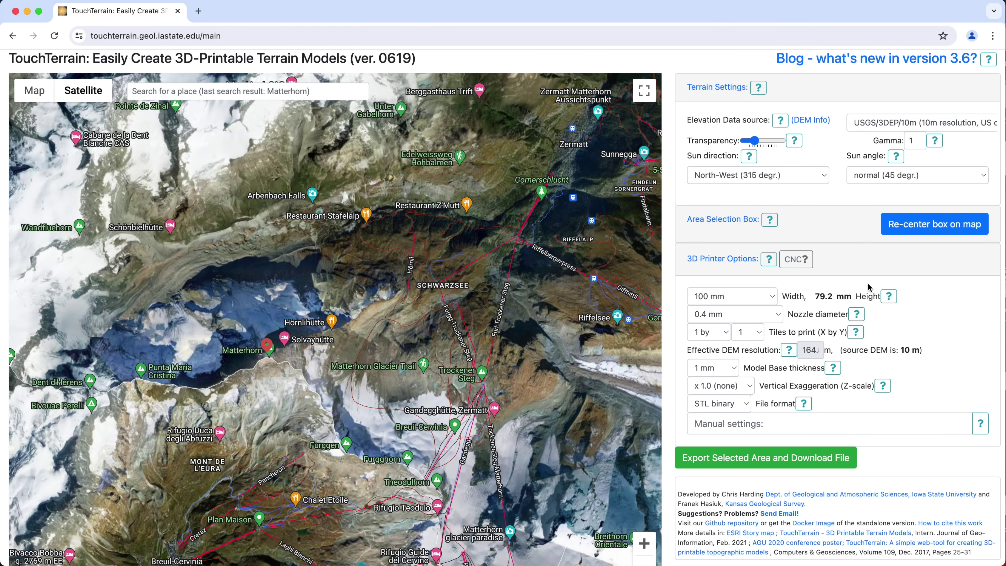
{"action": "left_click", "coordinate": [942, 228]}
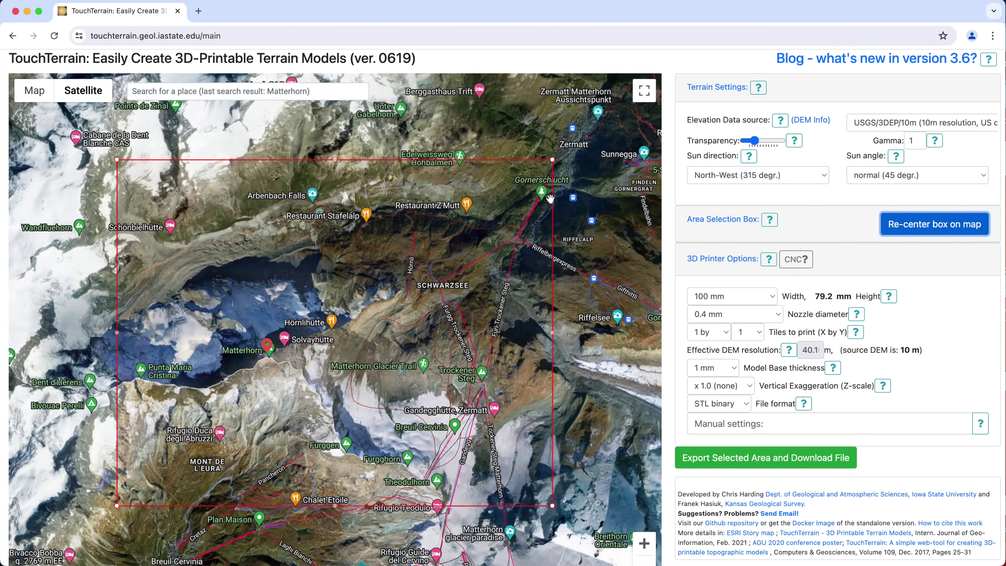
{"action": "left_click_drag", "start_coordinate": [458, 216], "coordinate": [460, 191]}
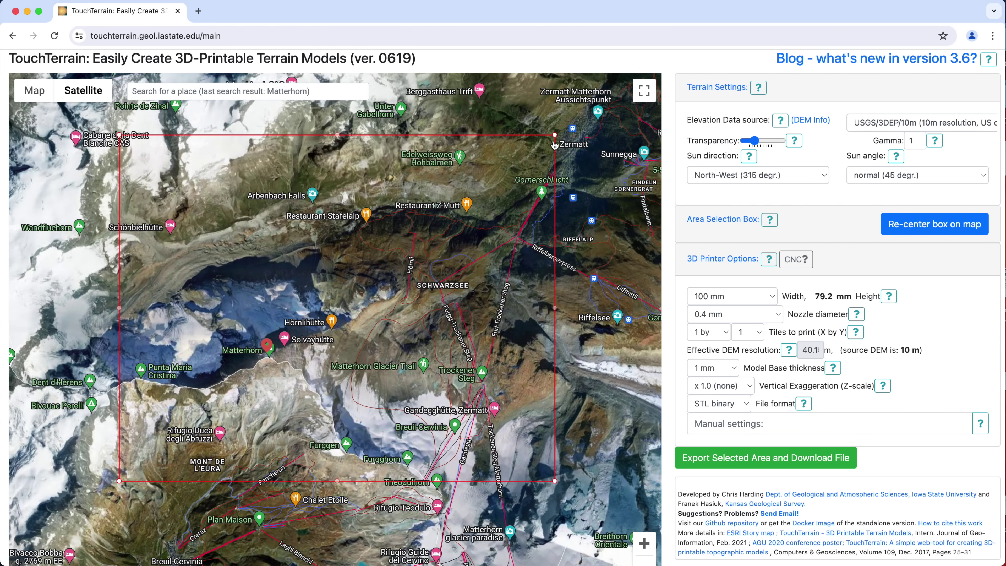
{"action": "mouse_move", "coordinate": [516, 175]}
{"action": "left_mouse_down"}
{"action": "mouse_move", "coordinate": [503, 194]}
{"action": "mouse_move", "coordinate": [512, 183]}
{"action": "left_mouse_up"}
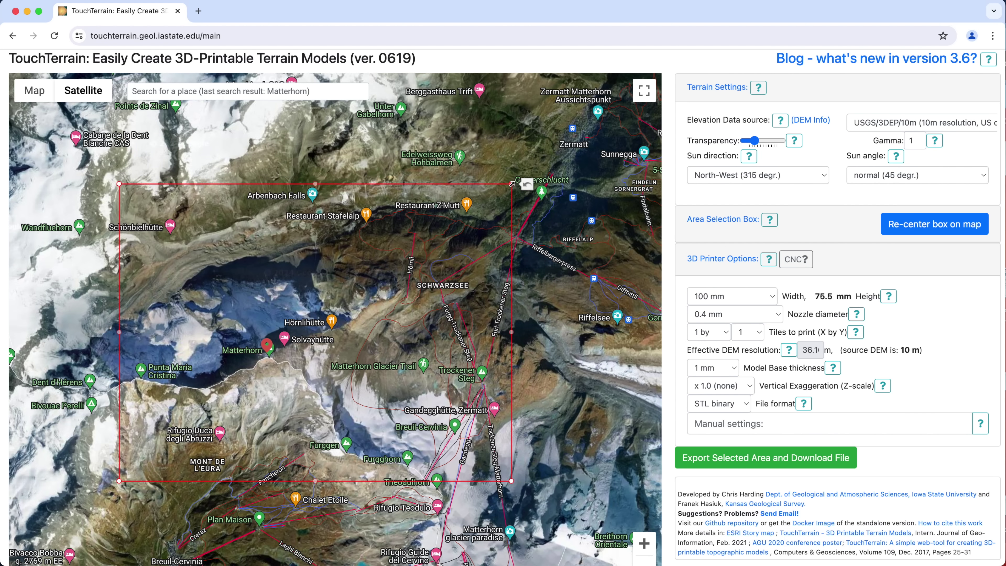
Use AW3D30 elevation data, keeping 100 mm model width and 0.4 mm nozzle
{"action": "left_click", "coordinate": [897, 126]}
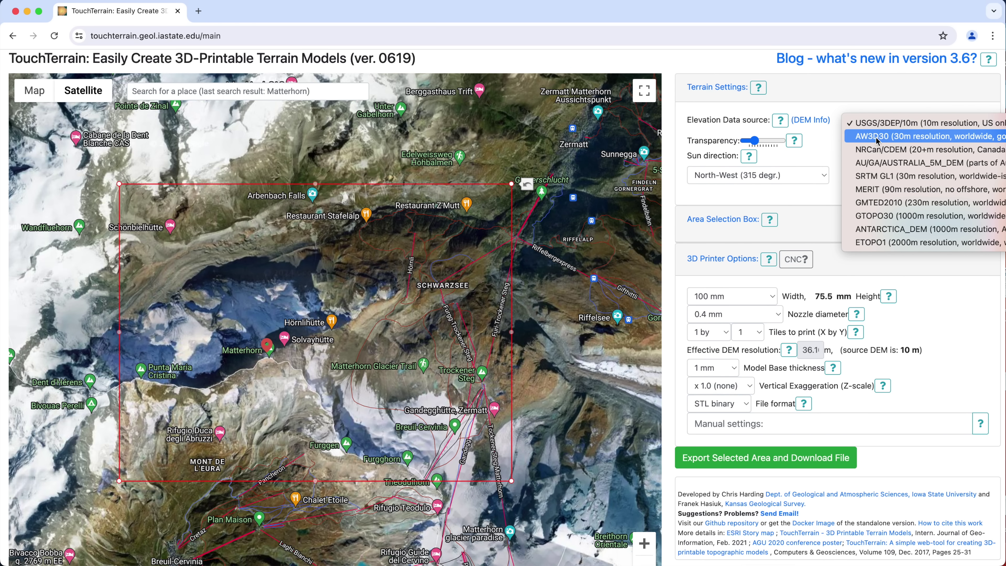
{"action": "left_click", "coordinate": [907, 139]}
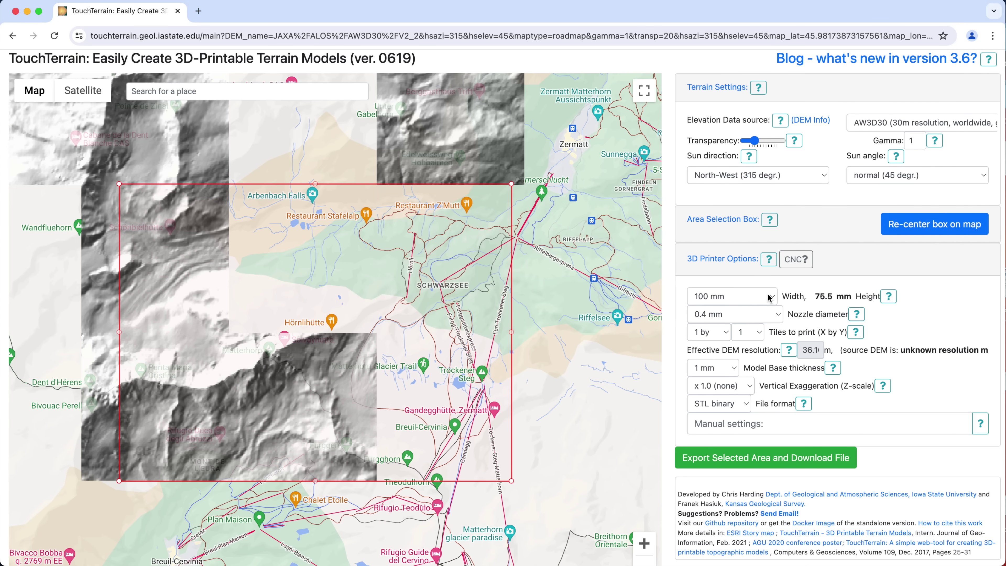
{"action": "left_click", "coordinate": [740, 300]}
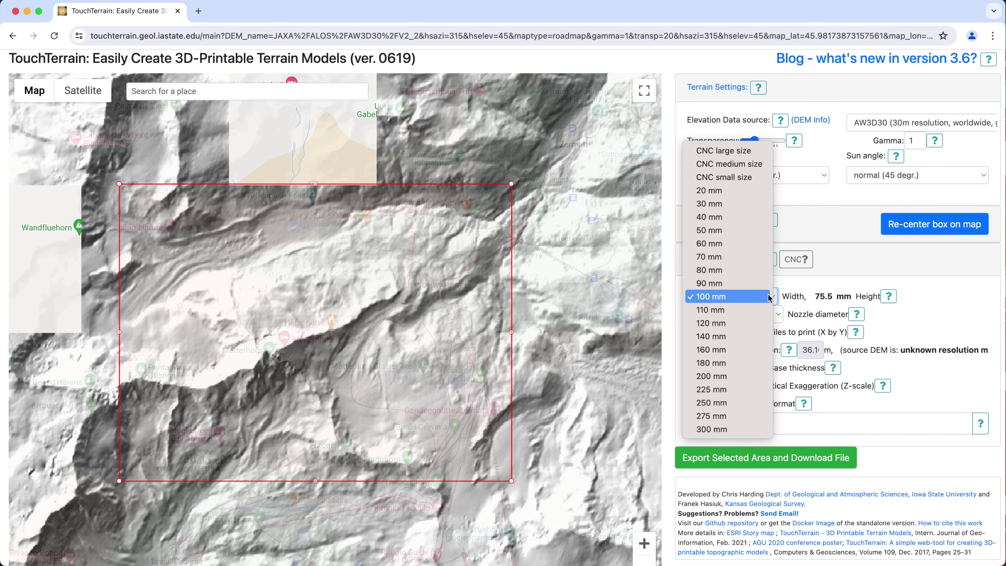
{"action": "left_click", "coordinate": [733, 296]}
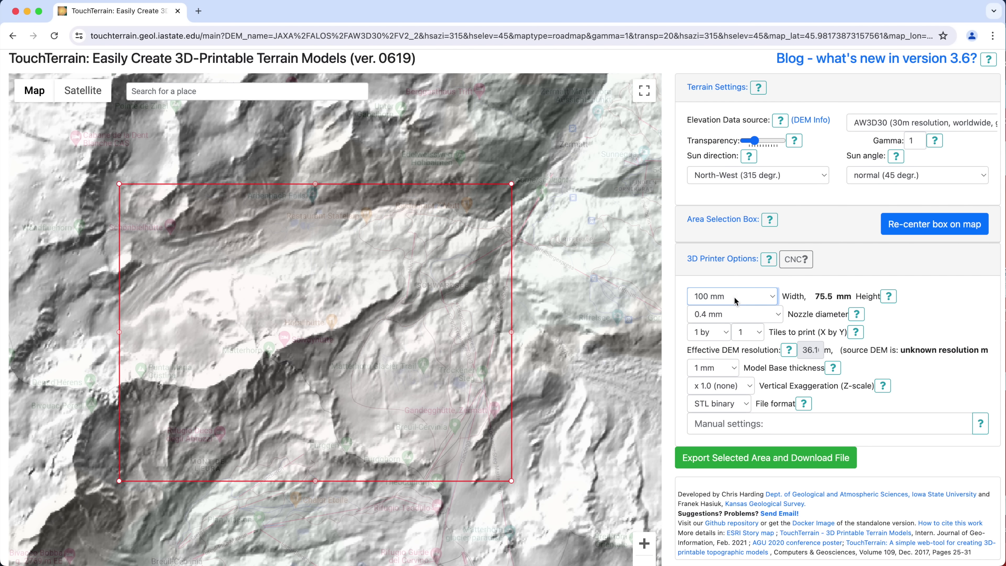
{"action": "left_click", "coordinate": [734, 314]}
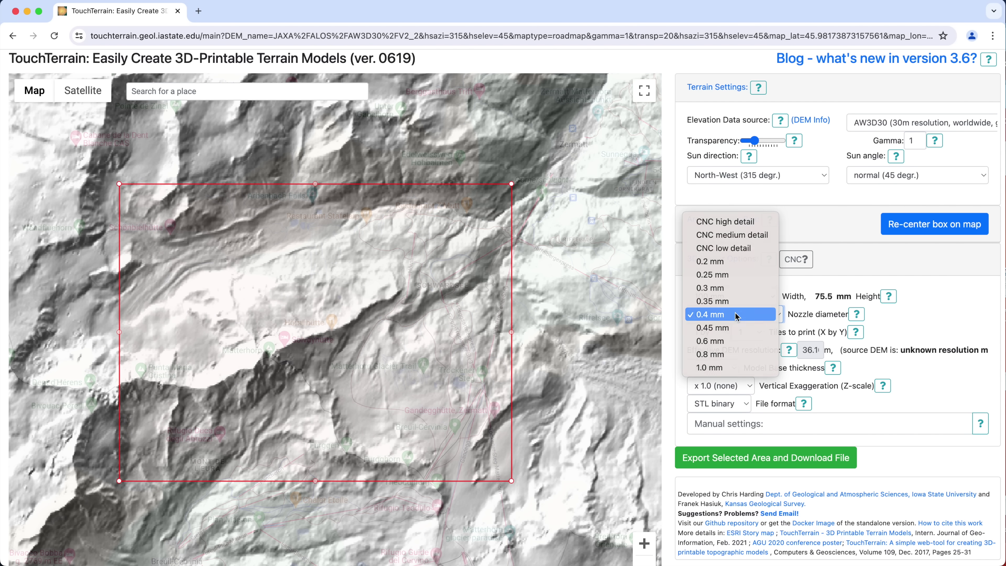
{"action": "left_click", "coordinate": [734, 313]}
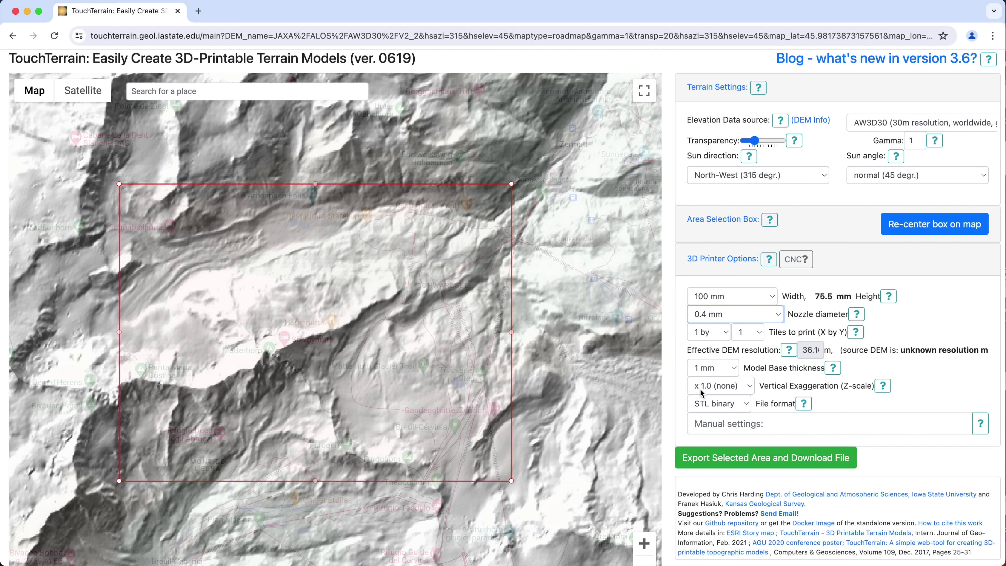
Set vertical exaggeration to x 2, export the area and download the zip
{"action": "left_click", "coordinate": [746, 388]}
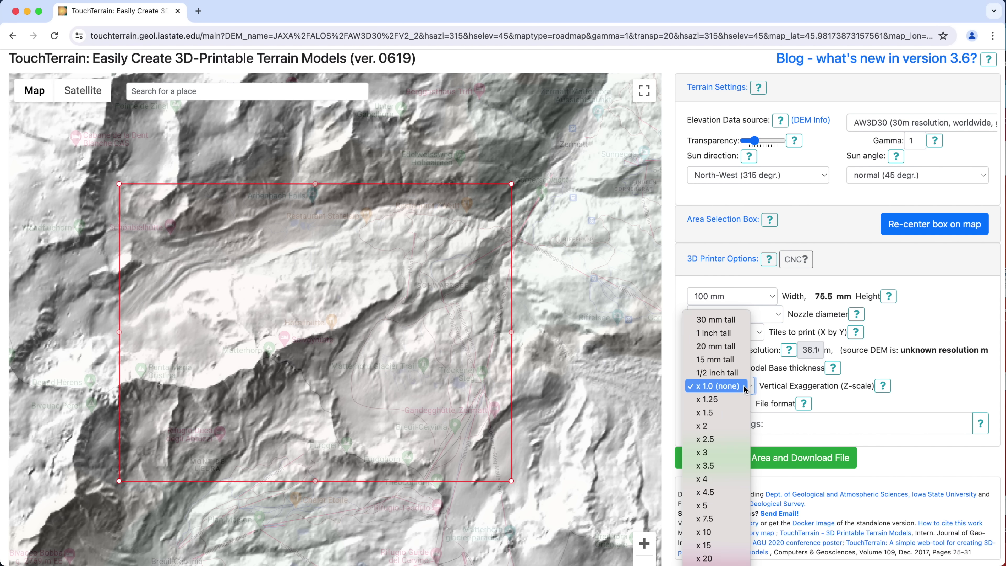
{"action": "left_click", "coordinate": [719, 426]}
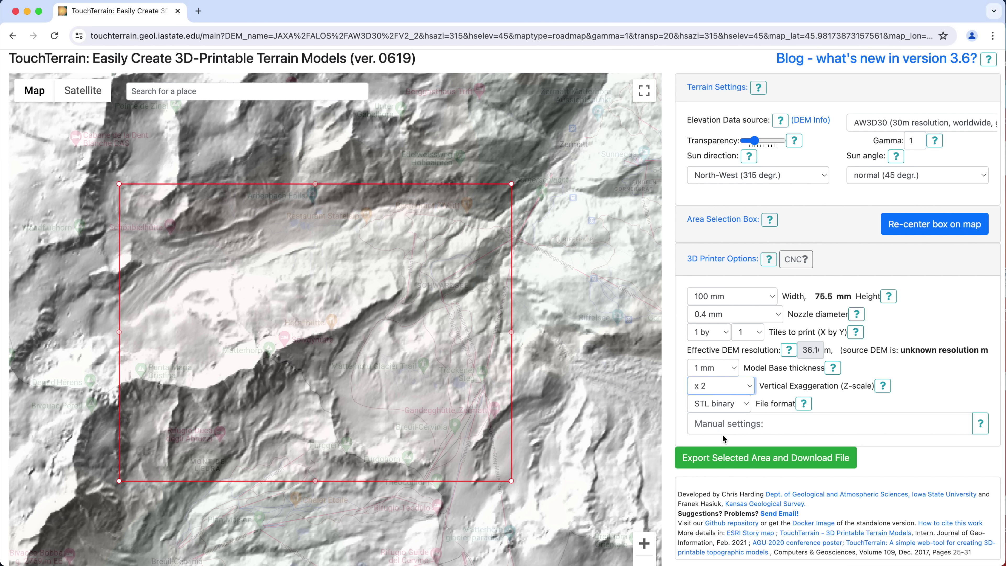
{"action": "left_click", "coordinate": [746, 460]}
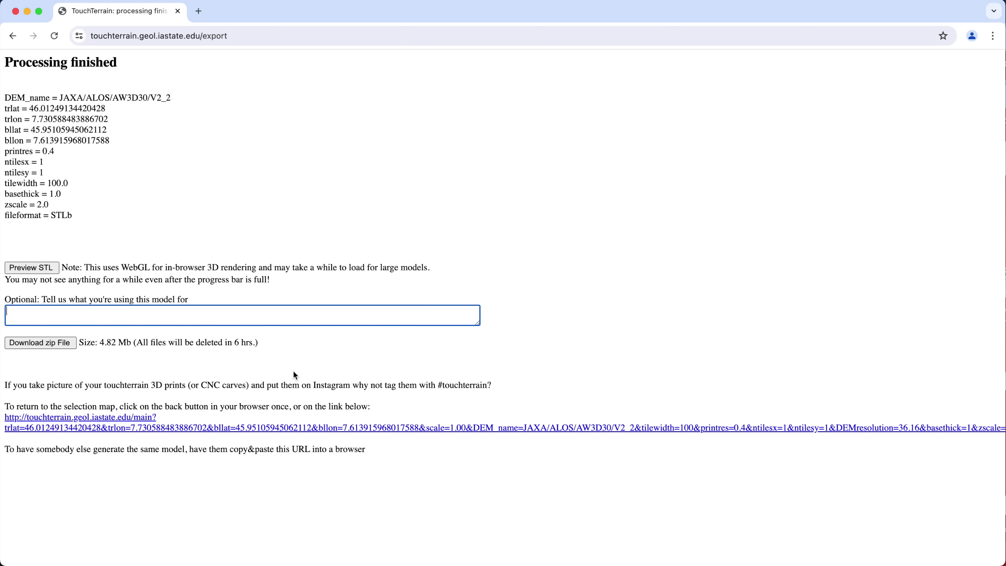
{"action": "left_click", "coordinate": [60, 344]}
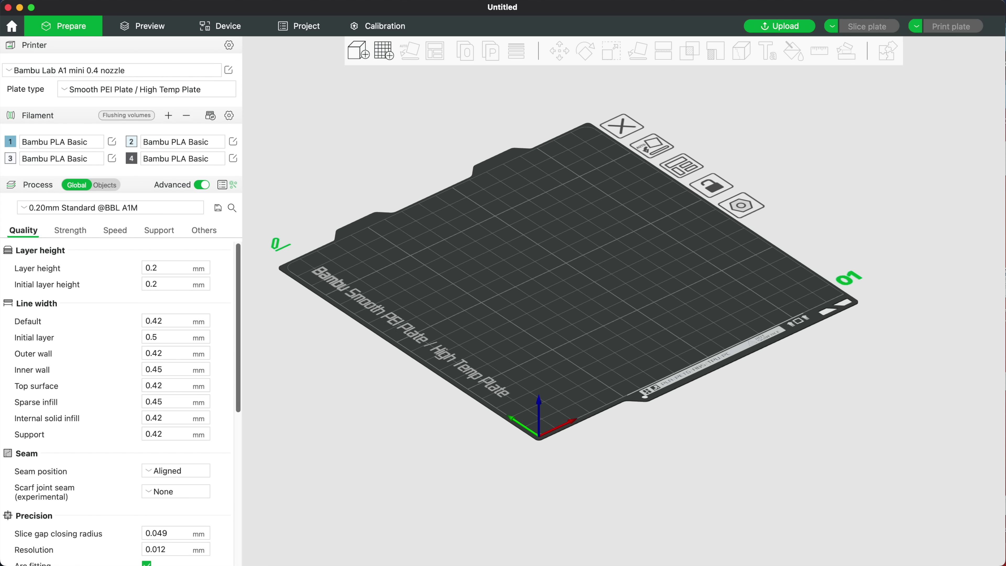
Load the terrain STL onto the plate and open the Fix Corrupted Objects help
{"action": "left_click_drag", "start_coordinate": [1004, 277], "coordinate": [542, 252]}
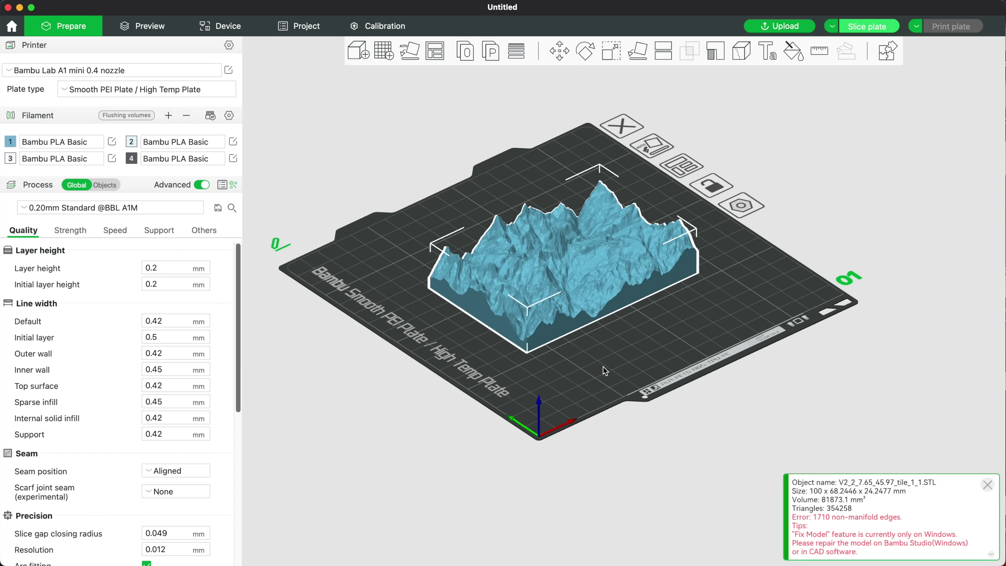
{"action": "left_click_drag", "start_coordinate": [605, 370], "coordinate": [712, 378]}
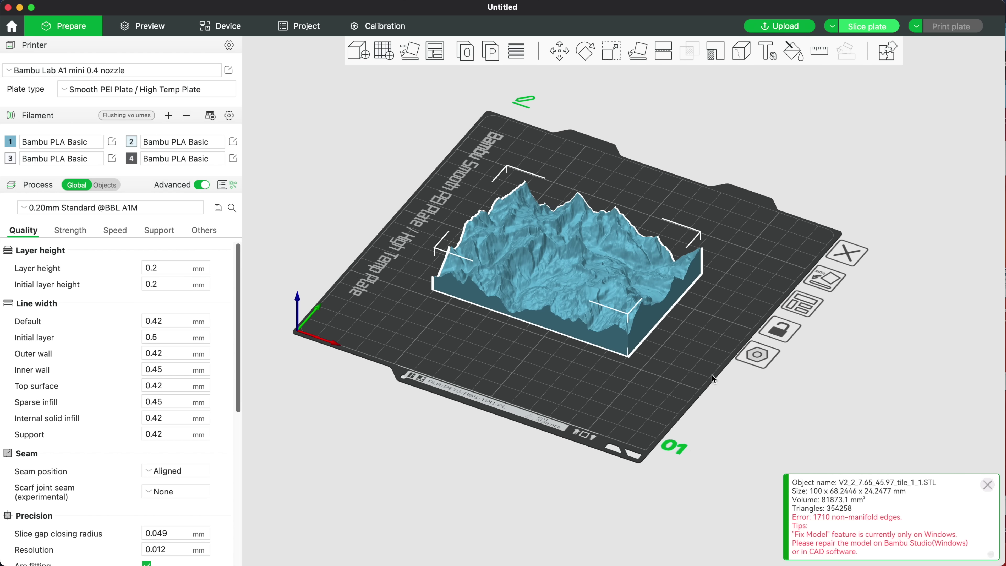
{"action": "left_click", "coordinate": [861, 527]}
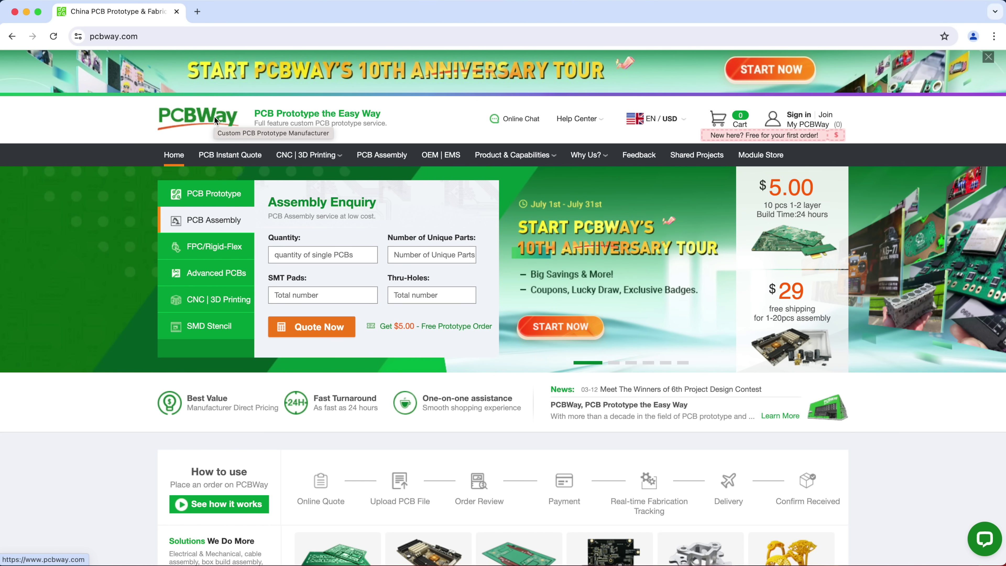
Go from PCBWay's PCB tabs to the CNC | 3D Printing quote page
{"action": "left_click", "coordinate": [218, 198]}
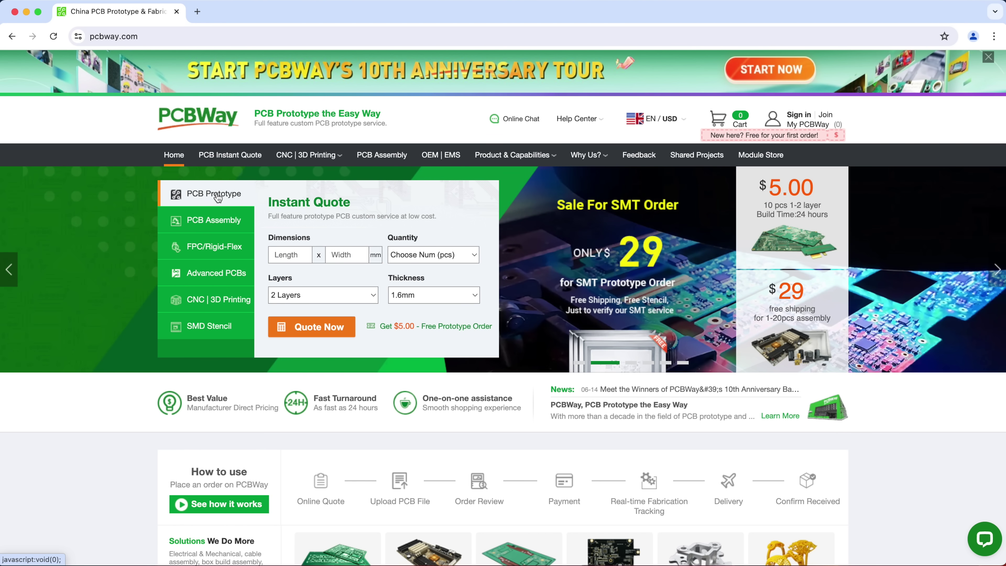
{"action": "left_click", "coordinate": [221, 220]}
{"action": "mouse_move", "coordinate": [301, 153]}
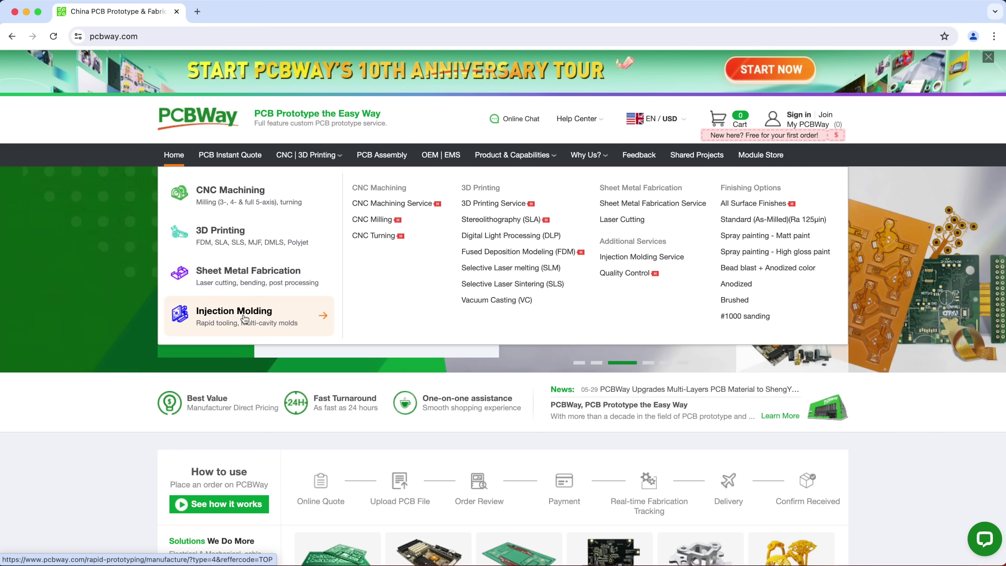
{"action": "left_click", "coordinate": [237, 232]}
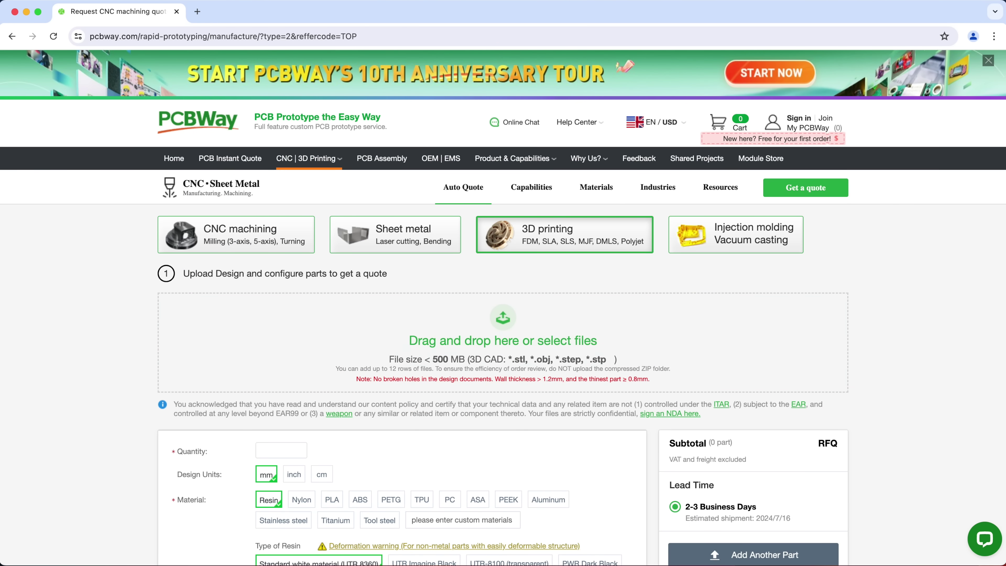
Upload deathtrooper.stl for a quote with Resin as the material
{"action": "scroll", "coordinate": [293, 354], "scroll_direction": "down", "scroll_amount": 4}
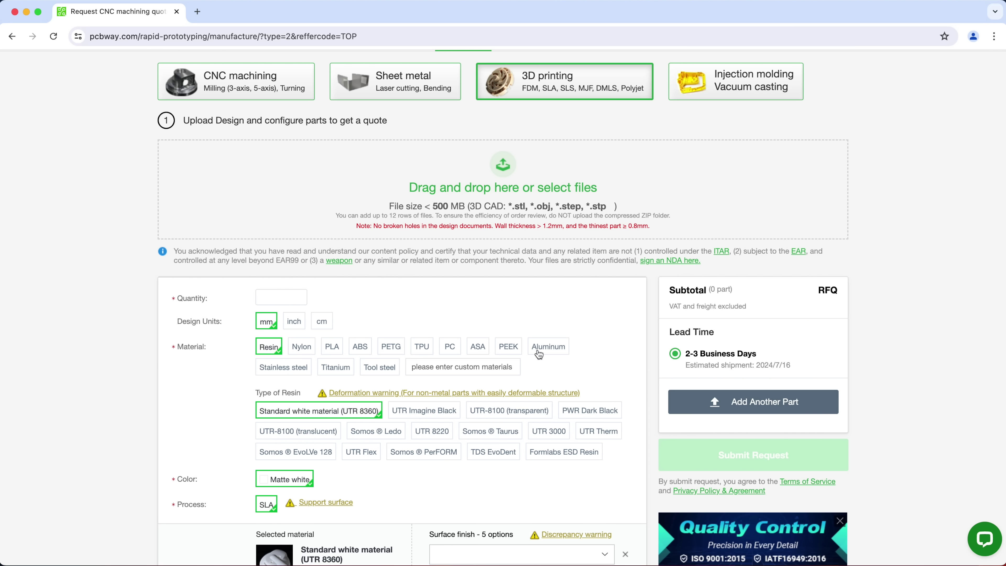
{"action": "left_click", "coordinate": [336, 372]}
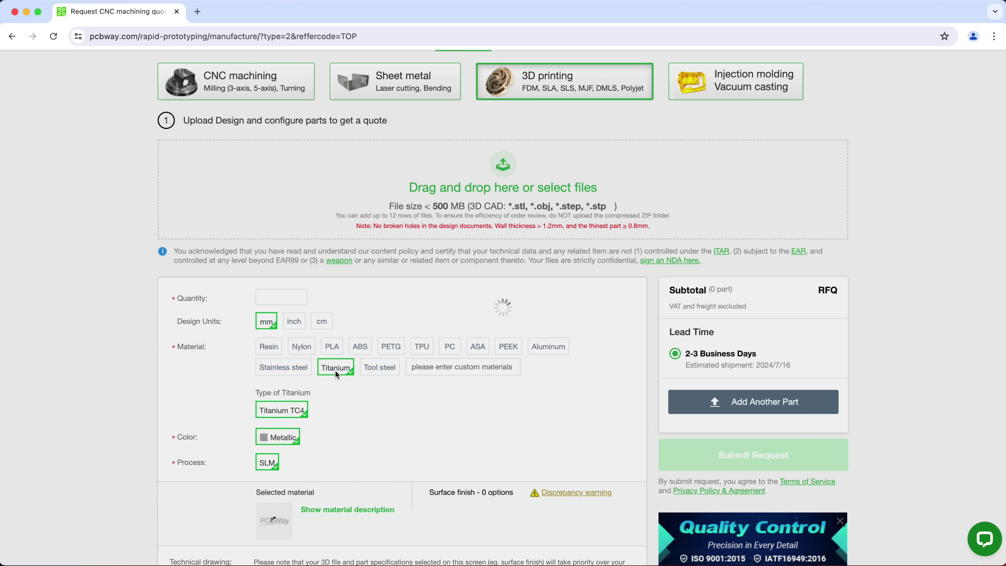
{"action": "left_click_drag", "start_coordinate": [1003, 208], "coordinate": [432, 193]}
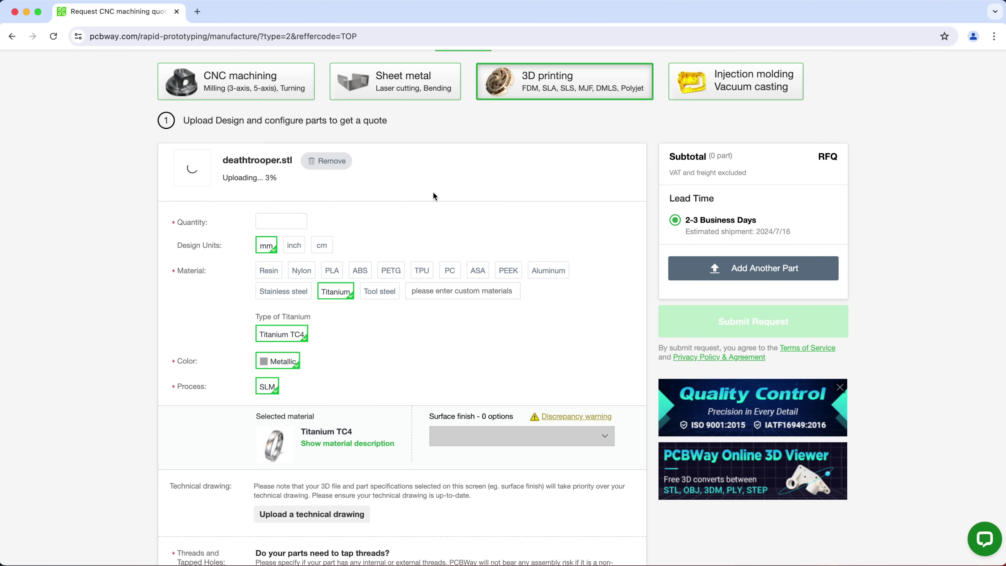
{"action": "left_click", "coordinate": [268, 285]}
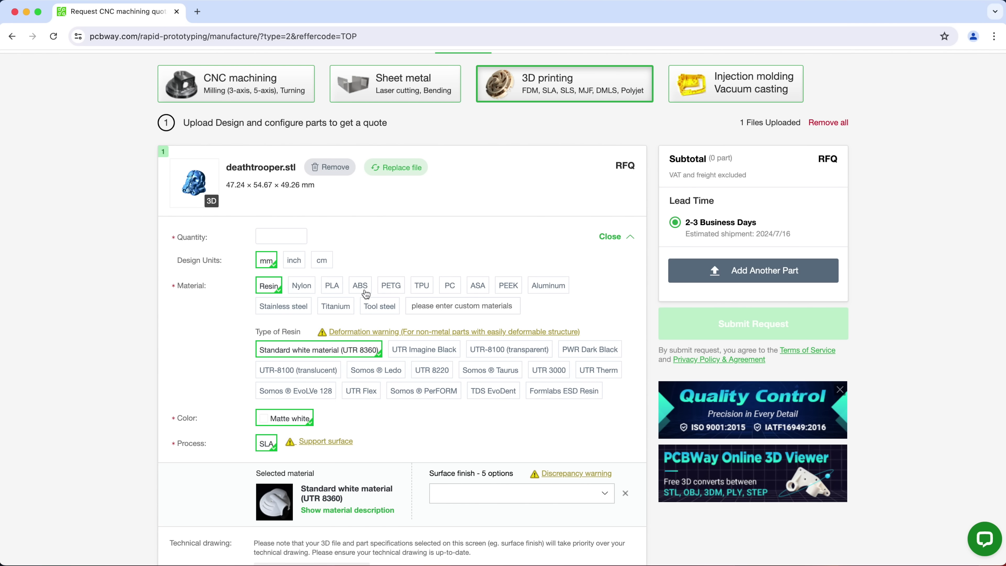
Set quantity to 1, submit the request and agree to the special notes
{"action": "left_click", "coordinate": [289, 237]}
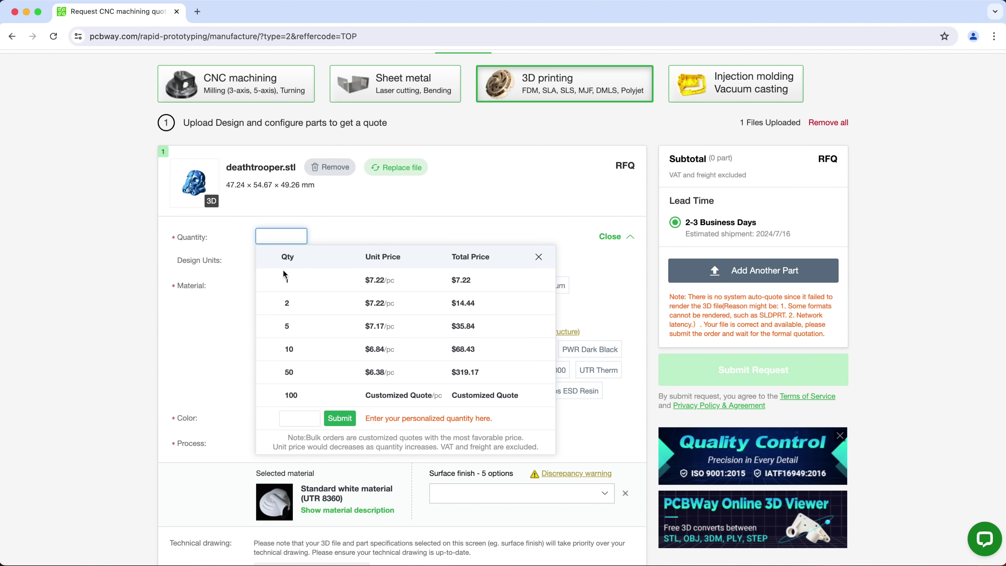
{"action": "left_click", "coordinate": [286, 281]}
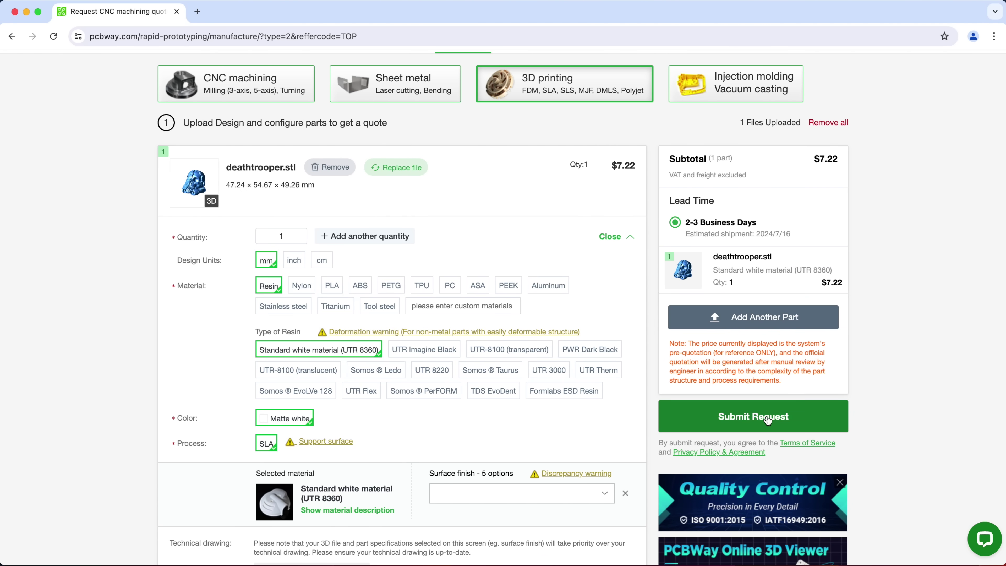
{"action": "left_click", "coordinate": [767, 420]}
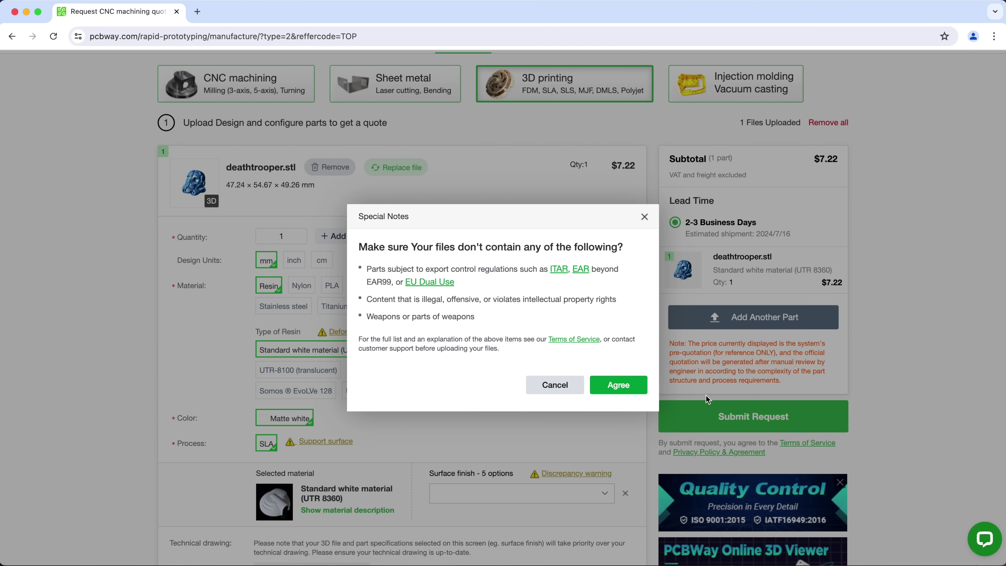
{"action": "left_click", "coordinate": [618, 385]}
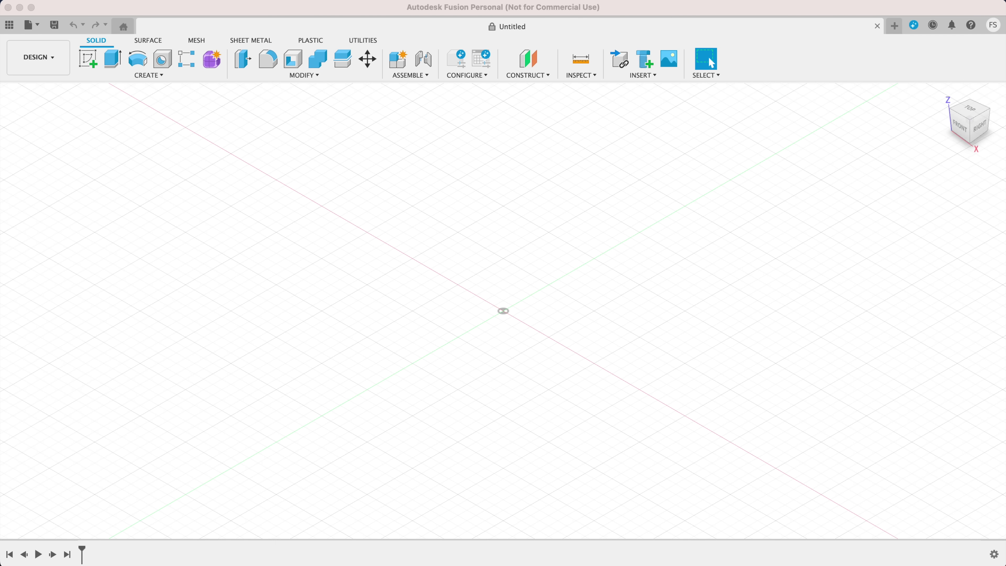
Insert the terrain mesh and select its body in the Bodies folder
{"action": "left_click", "coordinate": [645, 75]}
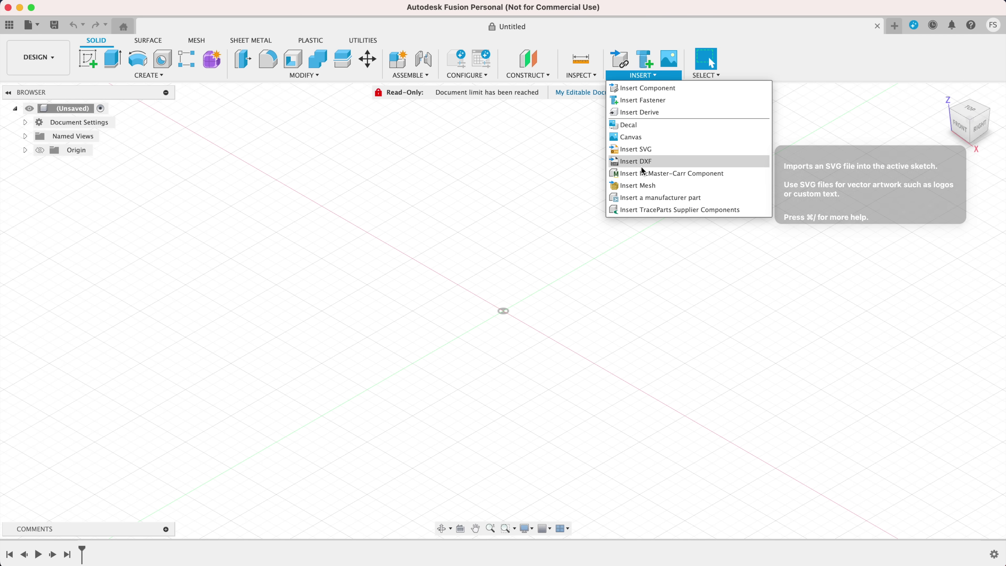
{"action": "left_click", "coordinate": [638, 185]}
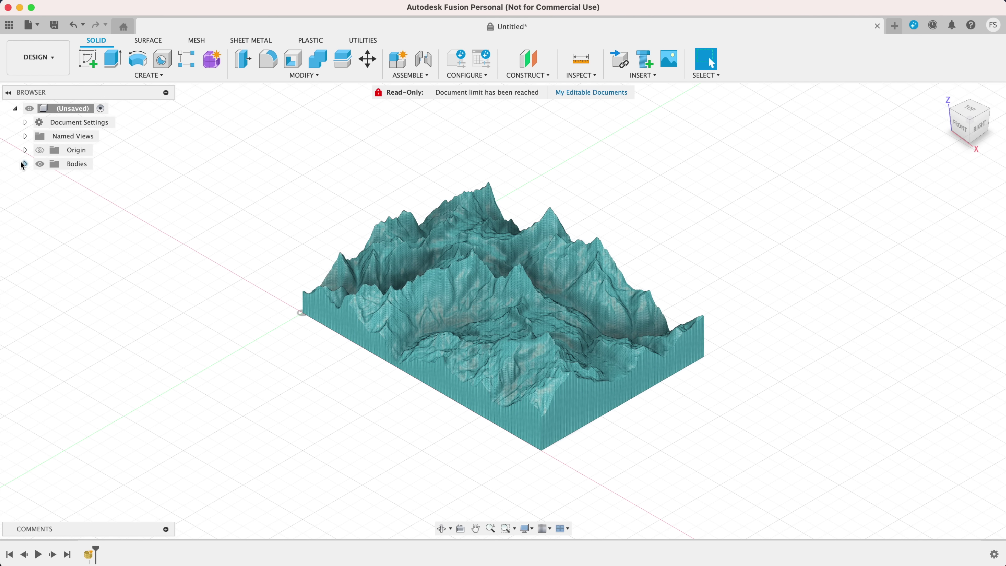
{"action": "left_click", "coordinate": [25, 163]}
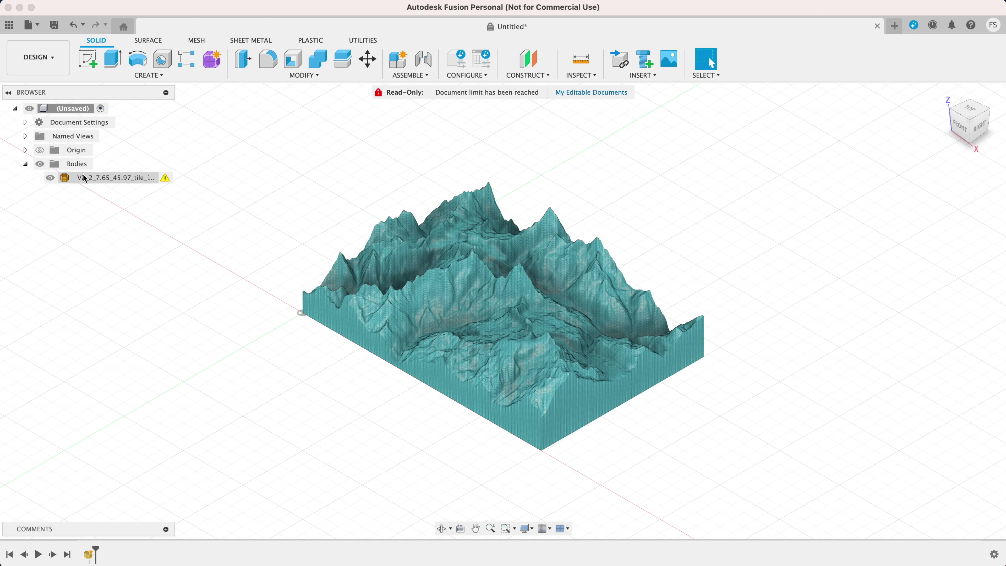
{"action": "left_click", "coordinate": [160, 178]}
Repair the mesh with Stitch and Remove using preview, then choose Save As Mesh
{"action": "mouse_move", "coordinate": [166, 181]}
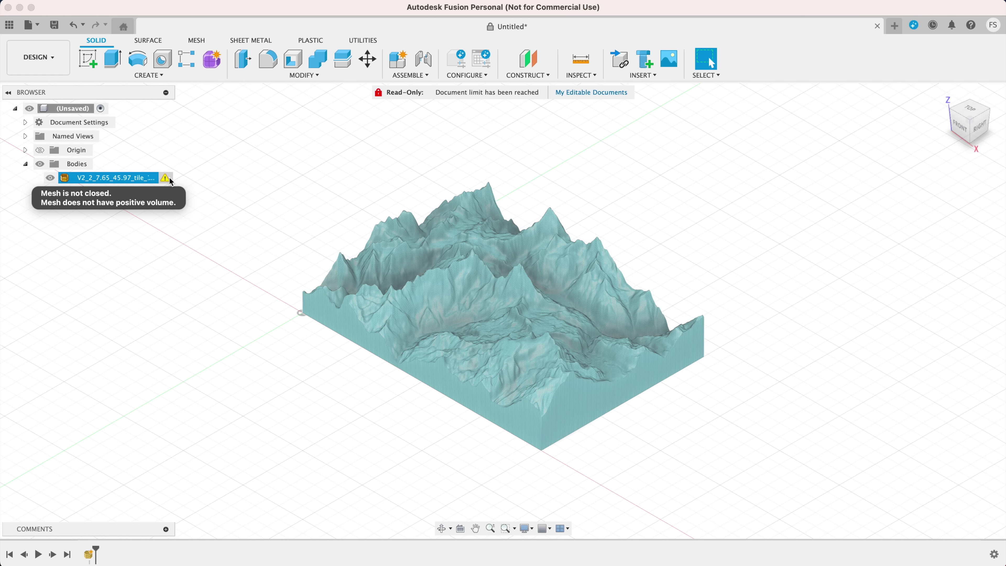
{"action": "left_click", "coordinate": [168, 179]}
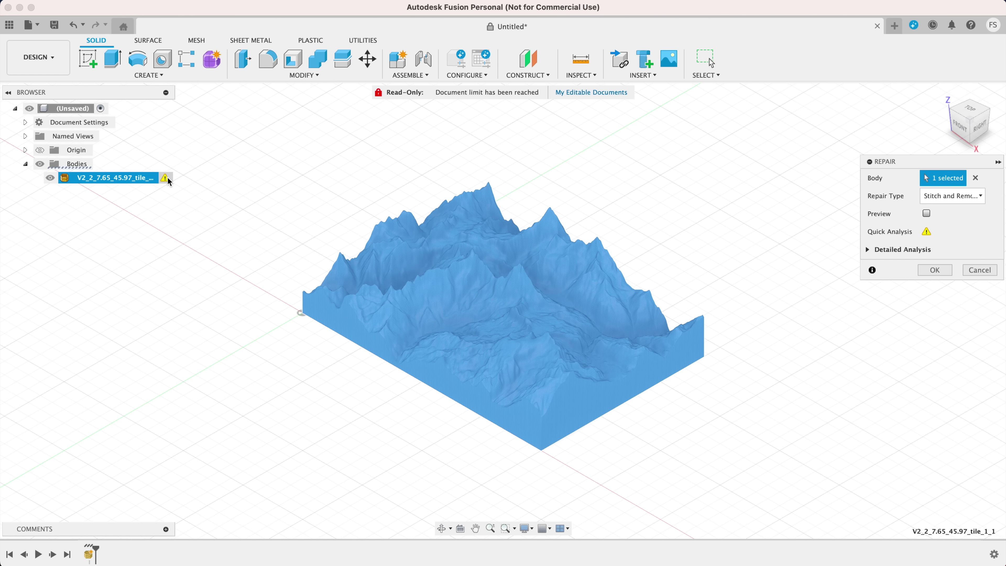
{"action": "left_click", "coordinate": [970, 200]}
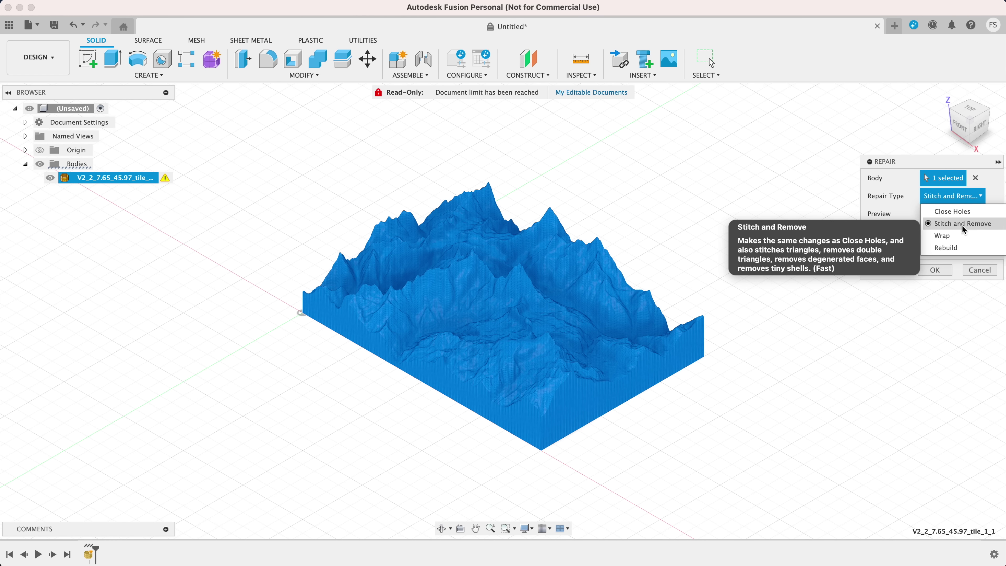
{"action": "left_click", "coordinate": [957, 164]}
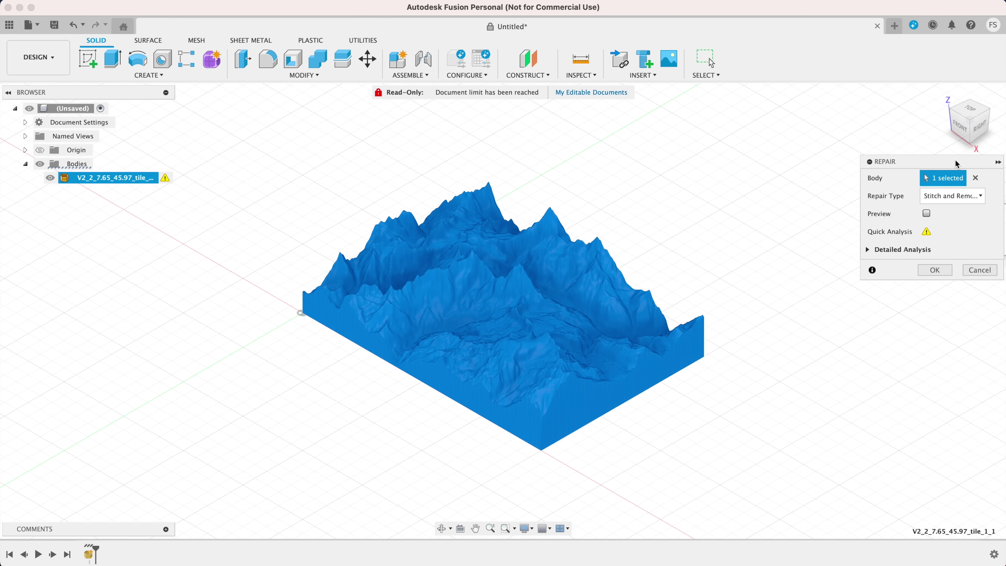
{"action": "left_click", "coordinate": [927, 214]}
{"action": "left_click", "coordinate": [934, 271]}
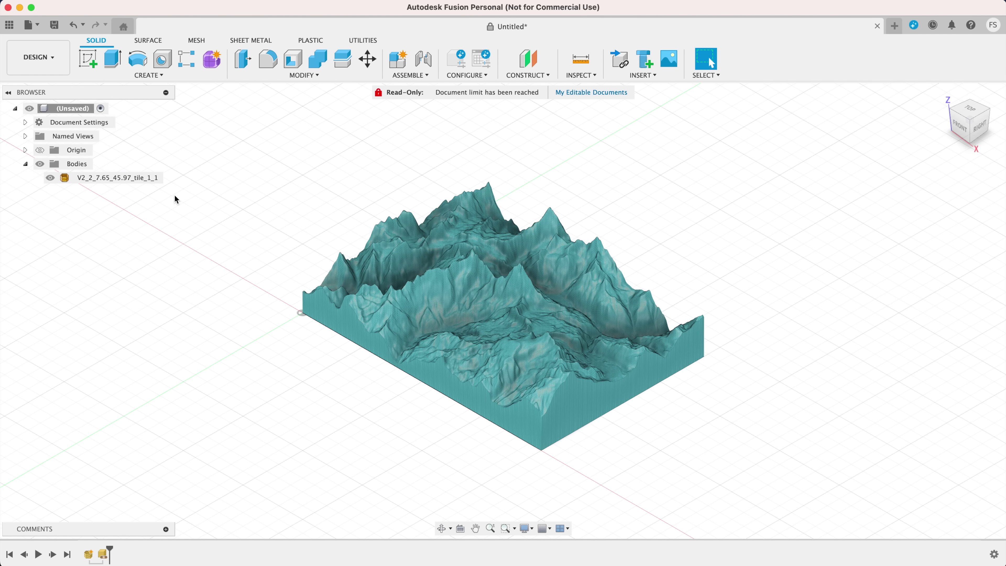
{"action": "right_click", "coordinate": [139, 178]}
{"action": "left_click", "coordinate": [191, 312]}
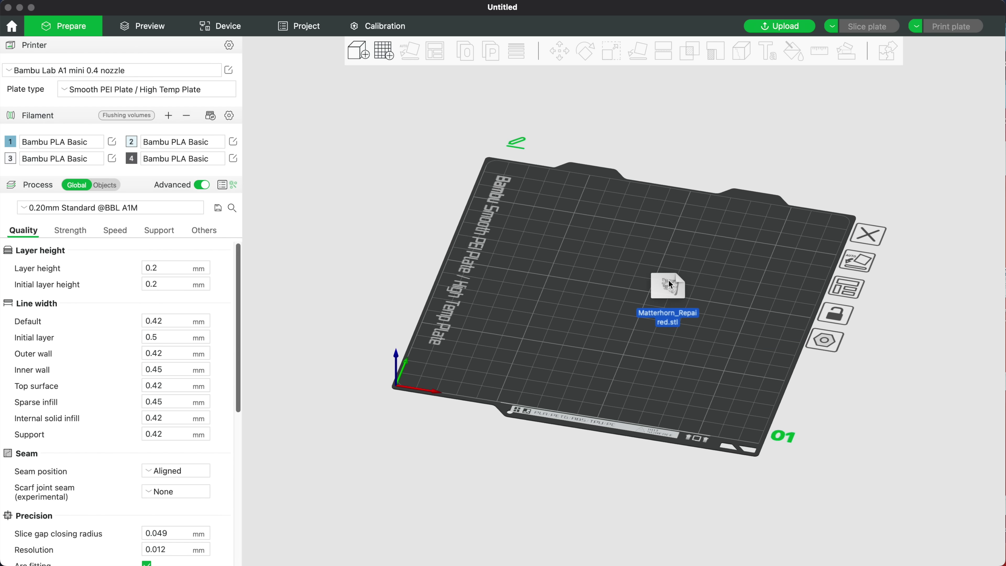
Drop Matterhorn_Repaired.stl onto the plate and orbit to view it
{"action": "left_click_drag", "start_coordinate": [668, 280], "coordinate": [649, 281]}
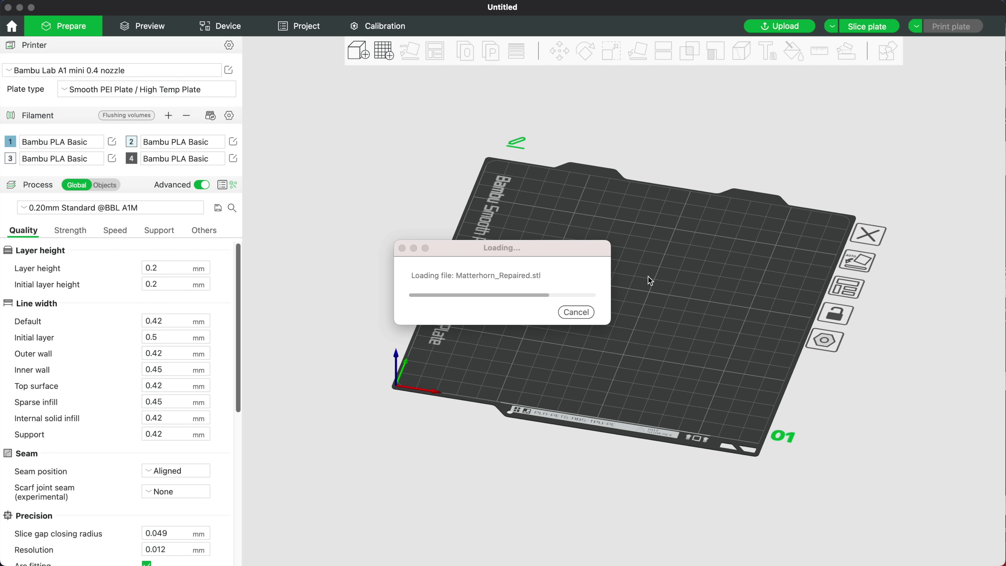
{"action": "left_click_drag", "start_coordinate": [756, 291], "coordinate": [788, 447]}
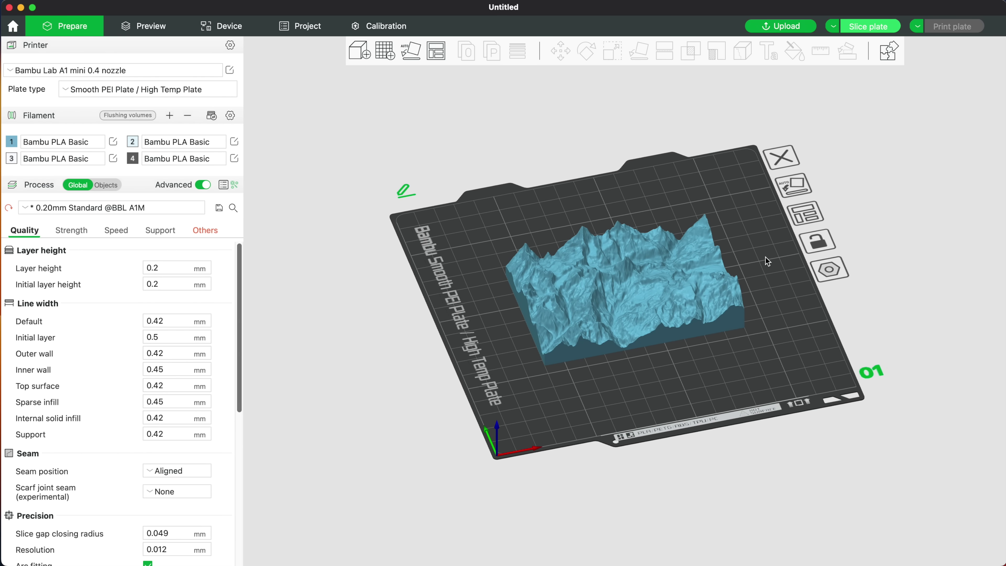
Lay the terrain model flat on its bottom face with Lay on Face, then bring up Scale
{"action": "scroll", "coordinate": [765, 259], "scroll_direction": "up", "scroll_amount": 2}
{"action": "left_click", "coordinate": [637, 263]}
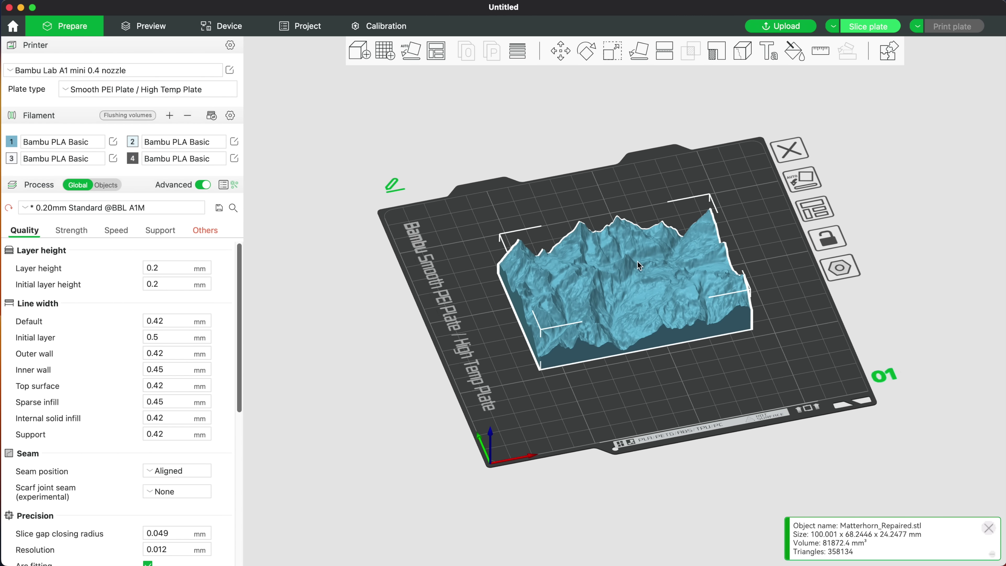
{"action": "left_click", "coordinate": [641, 59]}
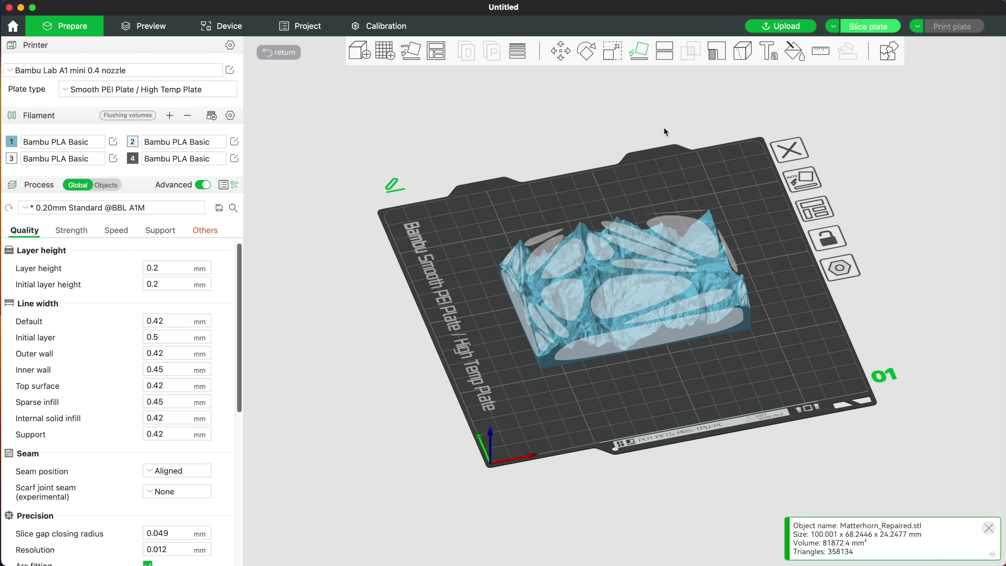
{"action": "left_click", "coordinate": [673, 327]}
{"action": "left_click_drag", "start_coordinate": [697, 334], "coordinate": [671, 250]}
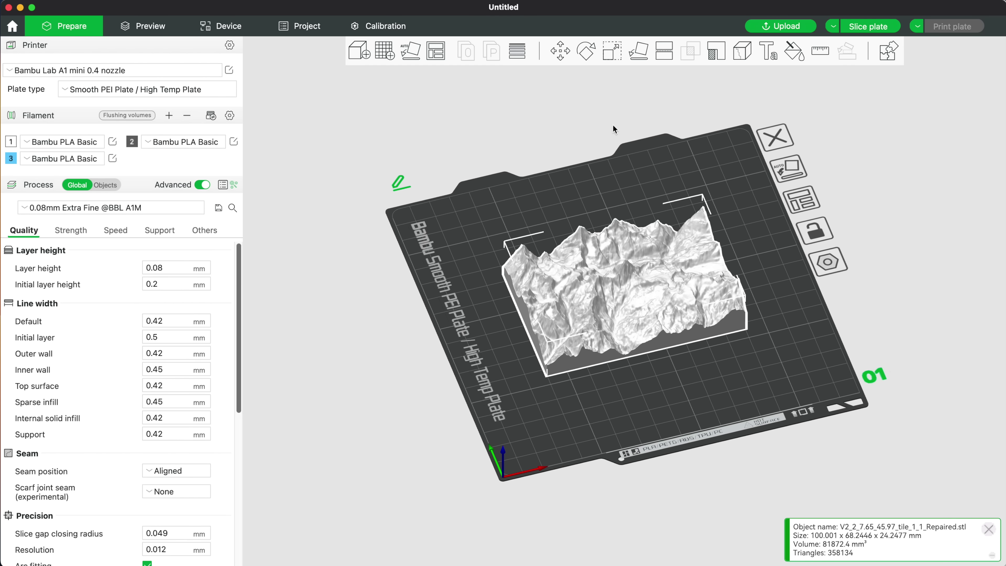
{"action": "left_click", "coordinate": [612, 52]}
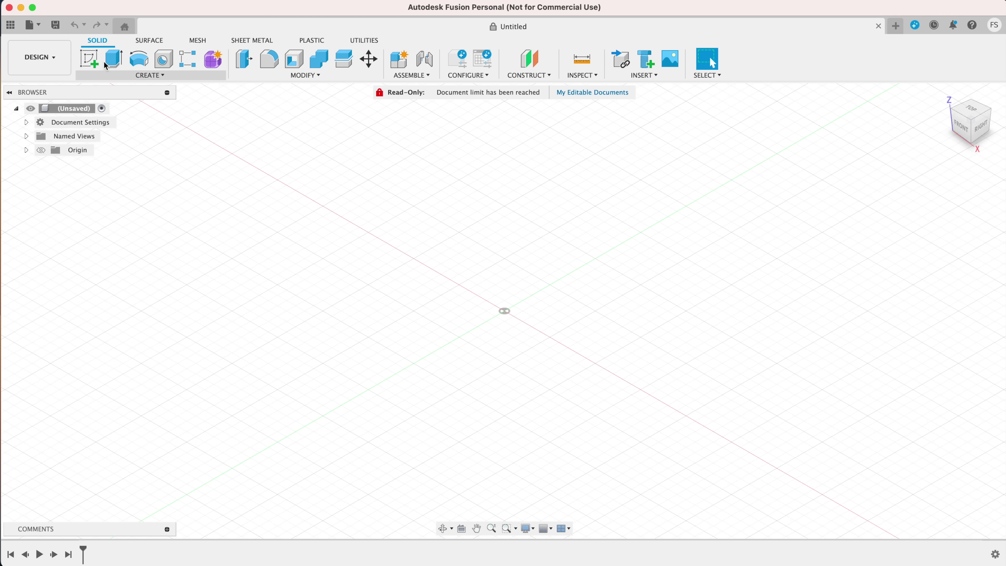
Sketch a 100 mm wide rectangle from the origin on the XY plane
{"action": "left_click", "coordinate": [94, 61]}
{"action": "left_click", "coordinate": [564, 309]}
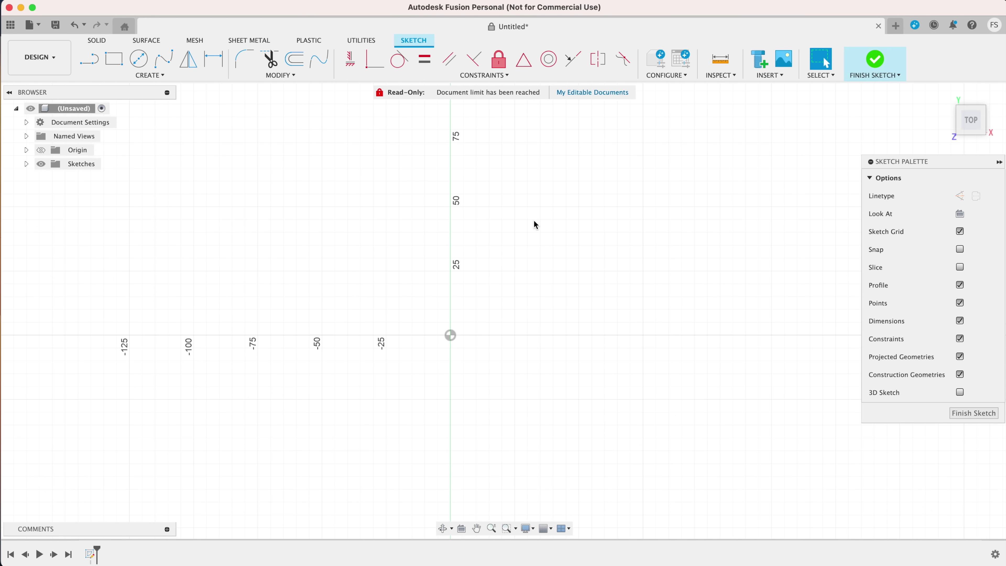
{"action": "left_click", "coordinate": [124, 60]}
{"action": "left_click", "coordinate": [417, 370]}
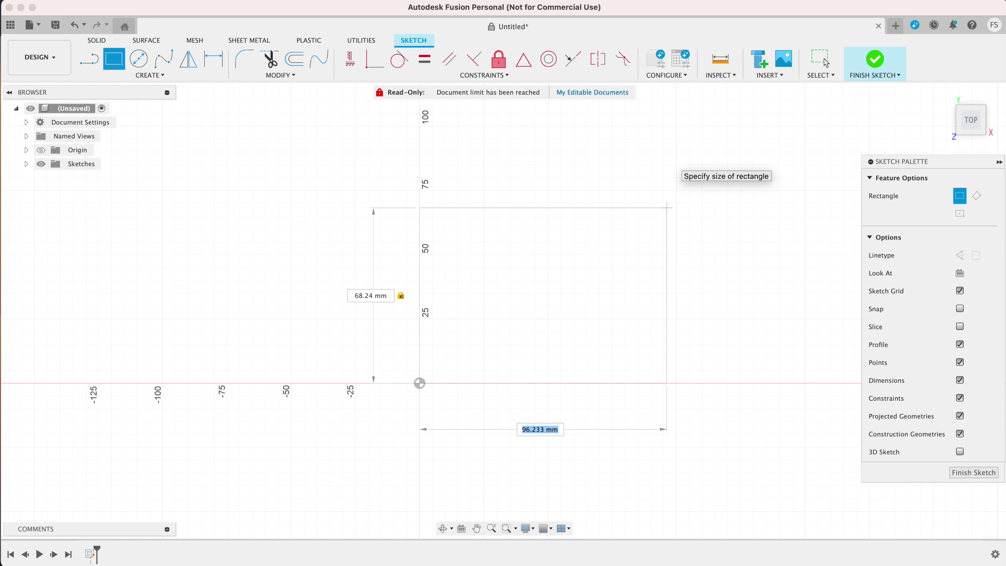
{"action": "type", "text": "100"}
{"action": "key", "text": "Return"}
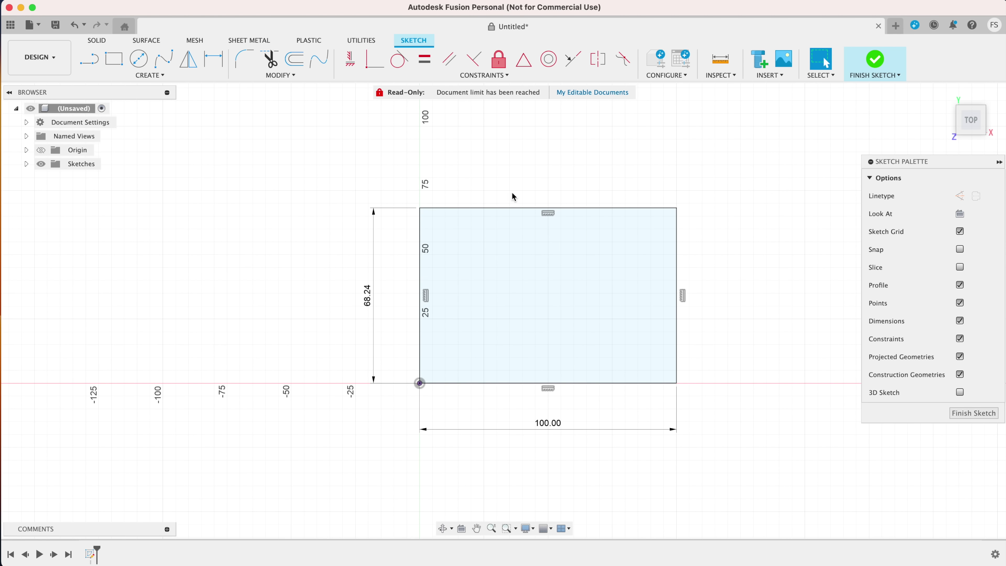
Offset the rectangle outline 5 mm outward and finish the sketch
{"action": "left_click", "coordinate": [300, 64]}
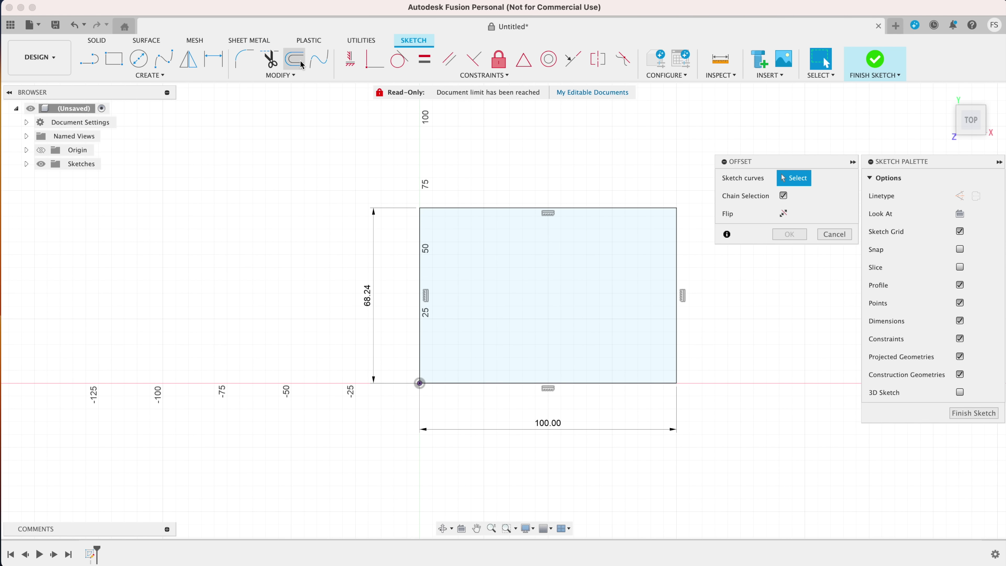
{"action": "left_click", "coordinate": [506, 208]}
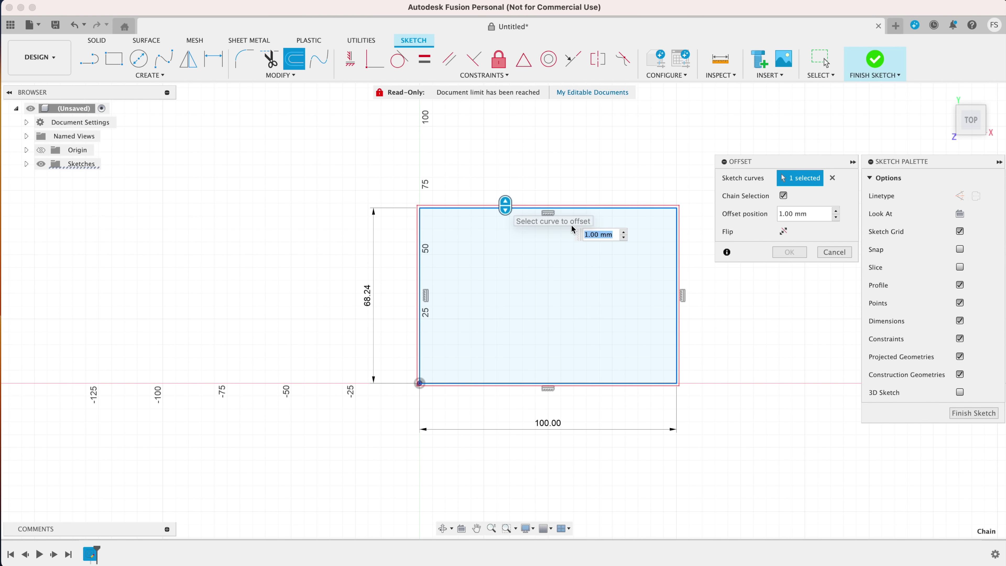
{"action": "left_click_drag", "start_coordinate": [506, 196], "coordinate": [507, 189]}
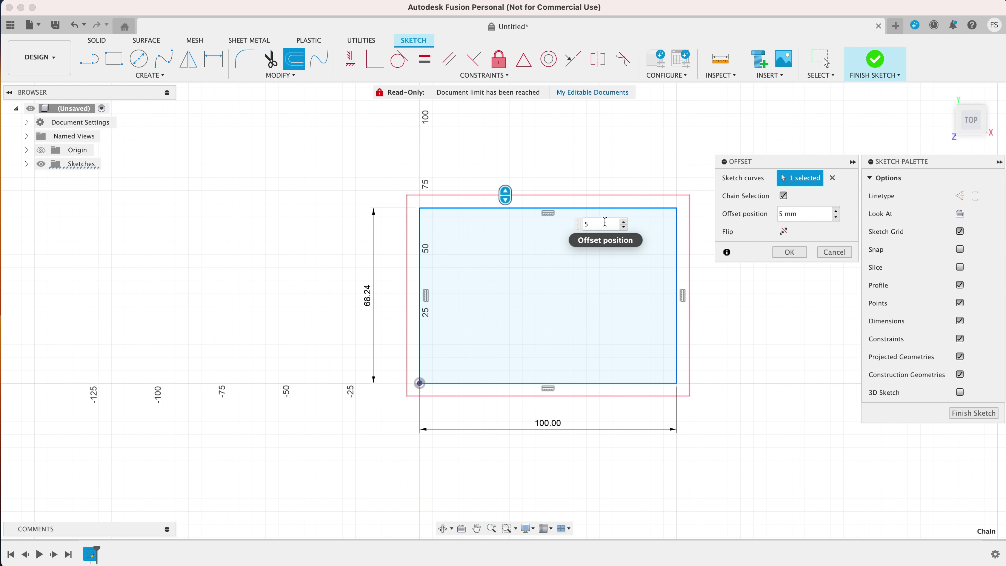
{"action": "key", "text": "Return"}
{"action": "left_click", "coordinate": [973, 413]}
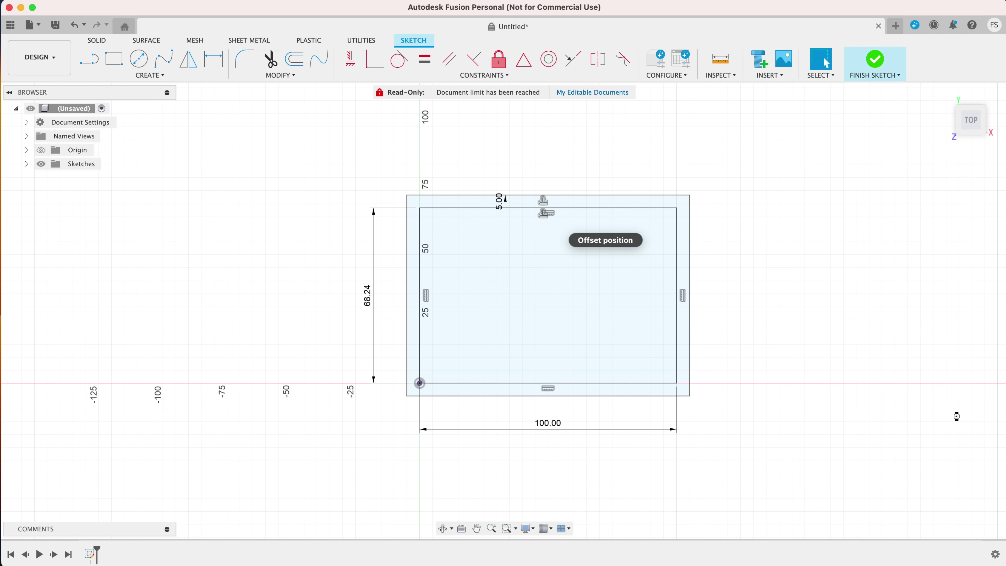
Extrude the inner rectangle profile 2 mm to form the tray base
{"action": "left_click", "coordinate": [113, 59]}
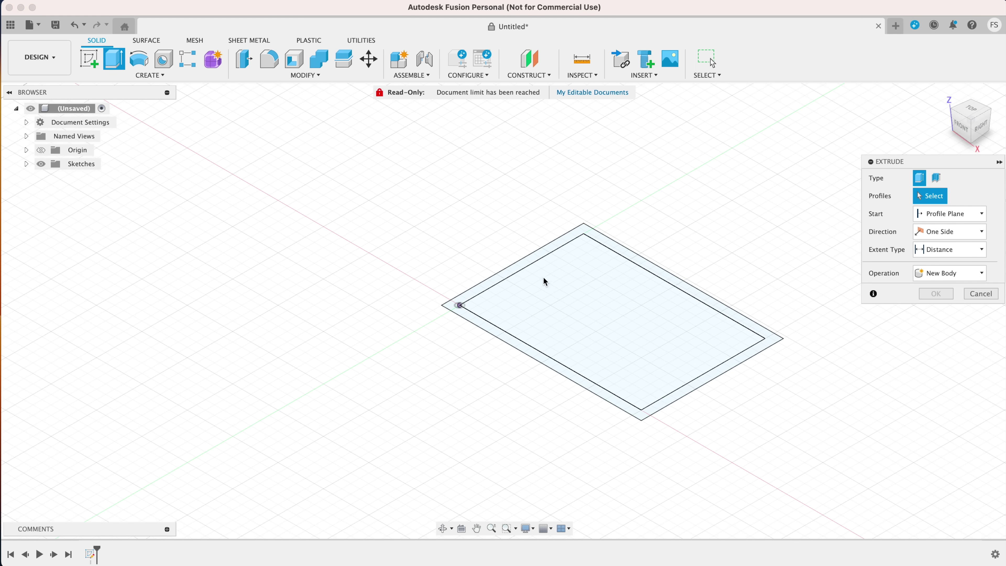
{"action": "left_click", "coordinate": [552, 284]}
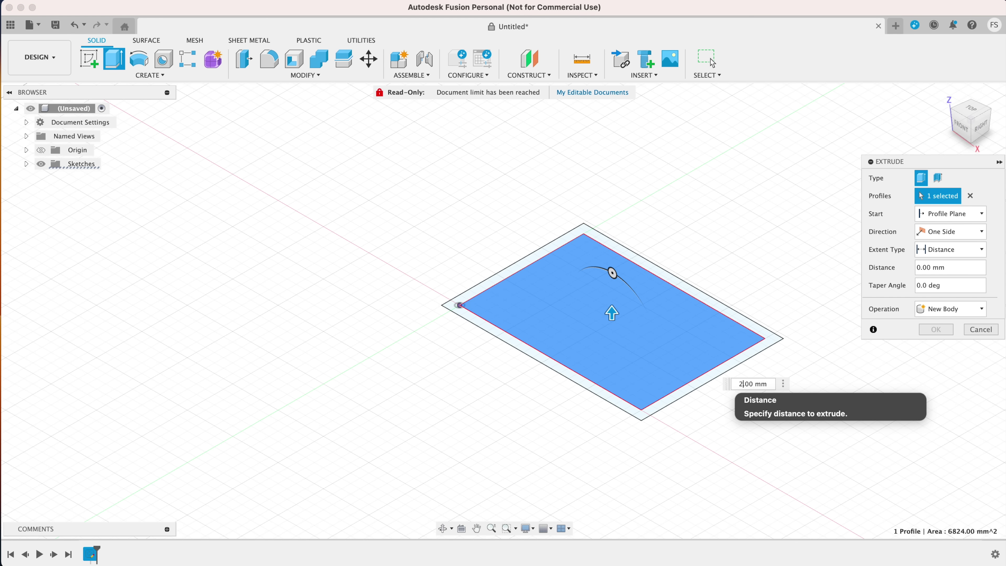
{"action": "key", "text": "Return"}
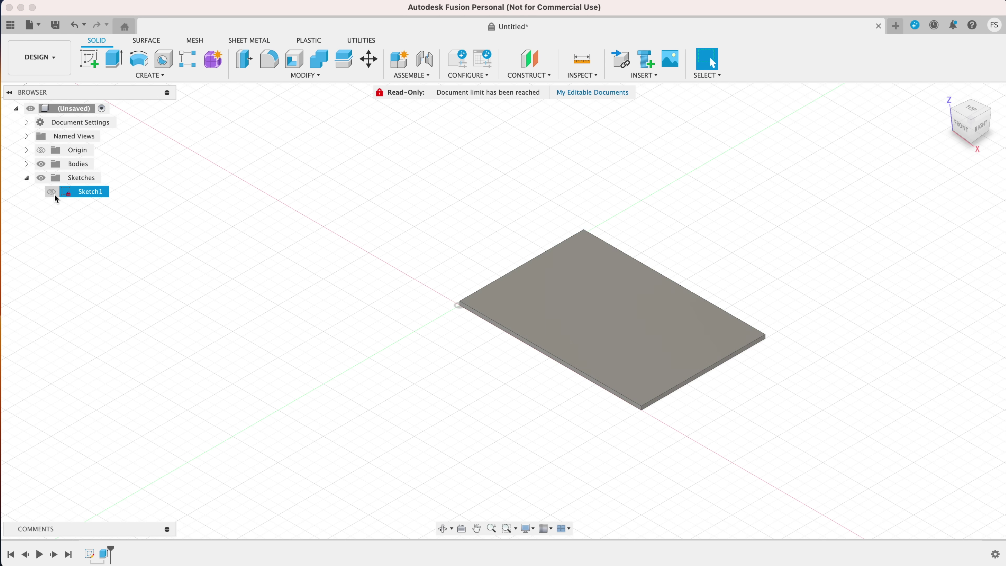
Show Sketch1 again and extrude the outer ring profile upward to raise the rim walls
{"action": "left_click", "coordinate": [51, 193]}
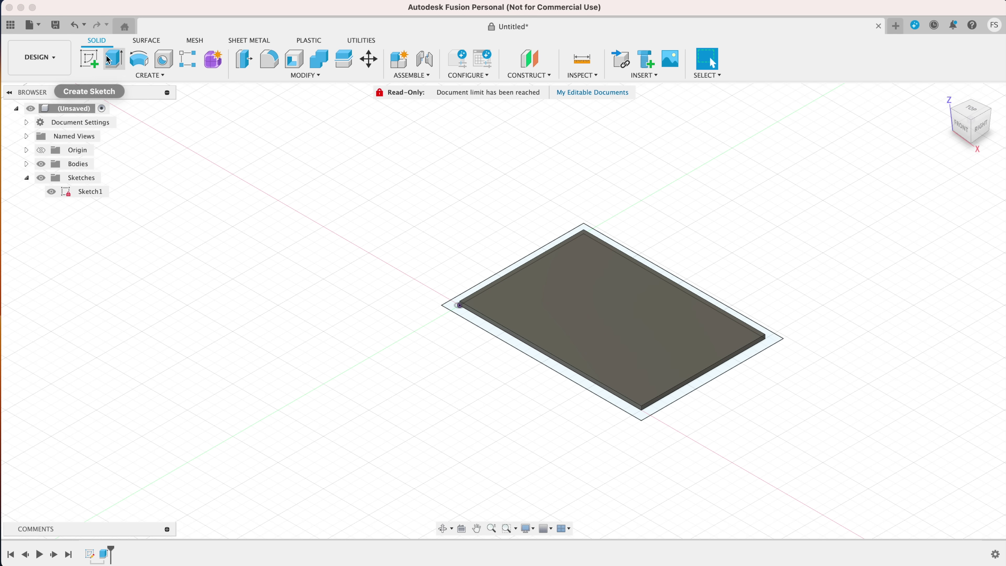
{"action": "left_click", "coordinate": [114, 60]}
{"action": "left_click", "coordinate": [468, 321]}
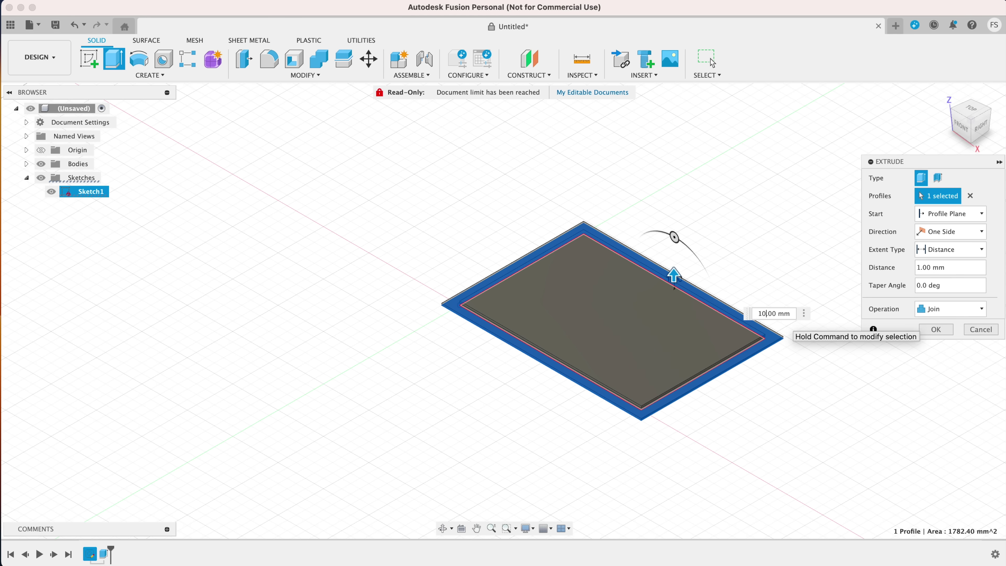
{"action": "left_click_drag", "start_coordinate": [671, 270], "coordinate": [673, 238]}
{"action": "key", "text": "Return"}
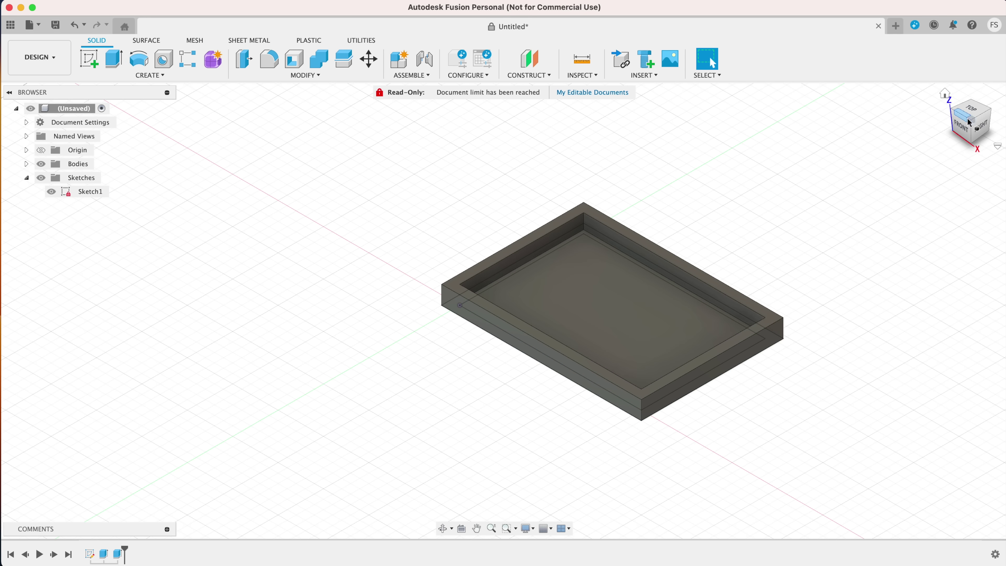
Round the whole outer top rim loop of the tray with a 2 mm fillet
{"action": "scroll", "coordinate": [500, 307], "scroll_direction": "up", "scroll_amount": 5}
{"action": "scroll", "coordinate": [923, 174], "scroll_direction": "right", "scroll_amount": 5}
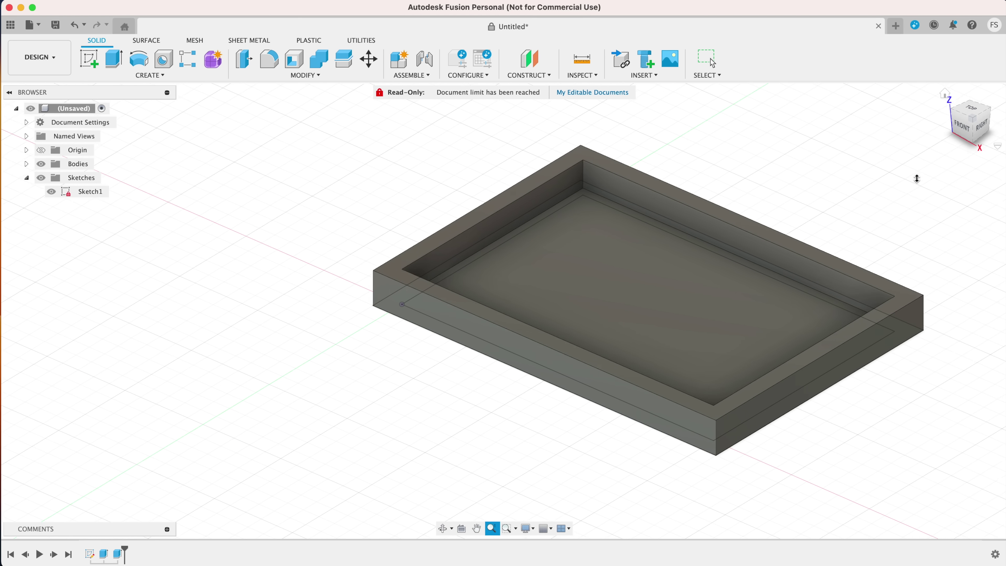
{"action": "left_click", "coordinate": [269, 58]}
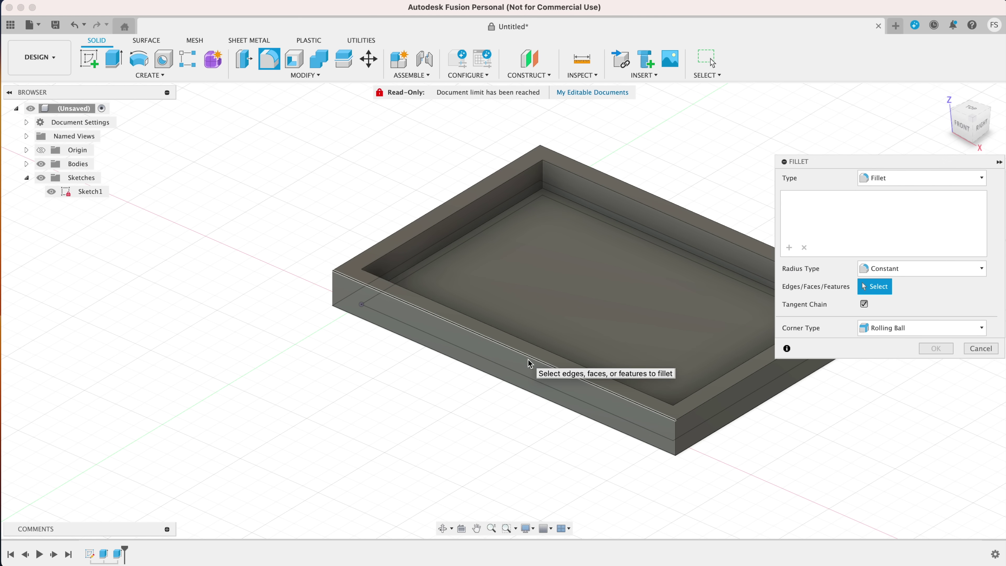
{"action": "left_click", "coordinate": [443, 219]}
{"action": "double_click", "coordinate": [439, 212]}
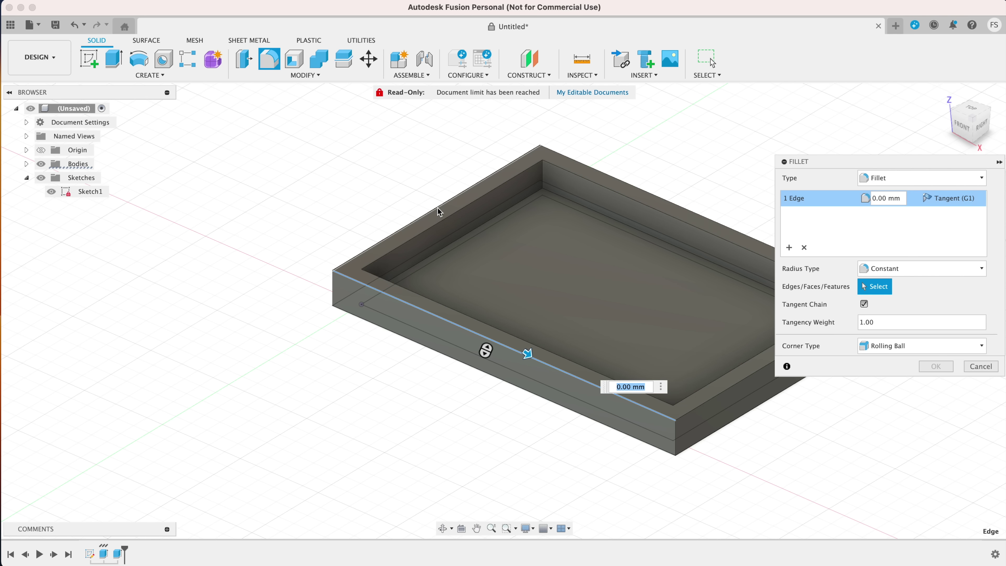
{"action": "type", "text": "2"}
{"action": "key", "text": "Return"}
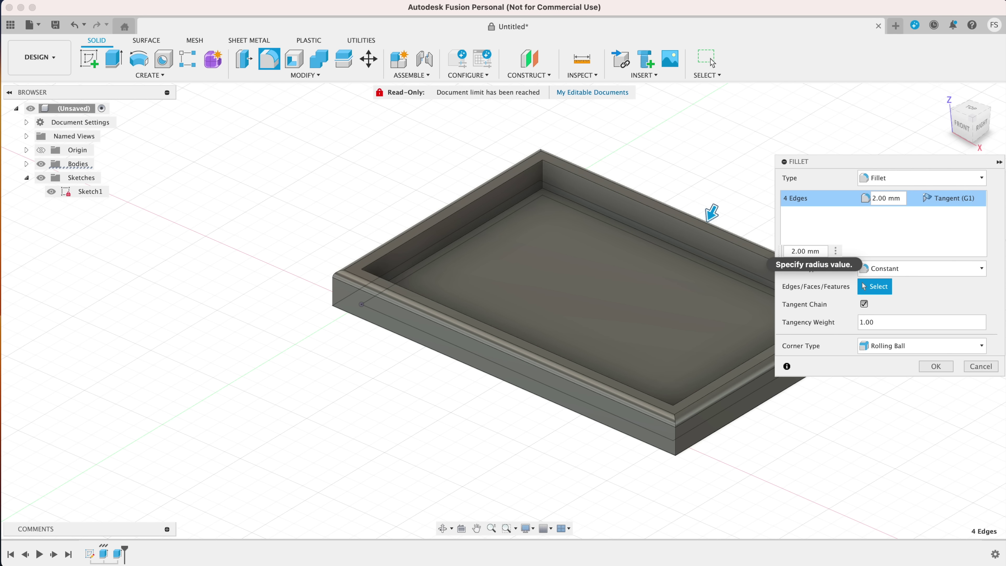
{"action": "left_click", "coordinate": [935, 366]}
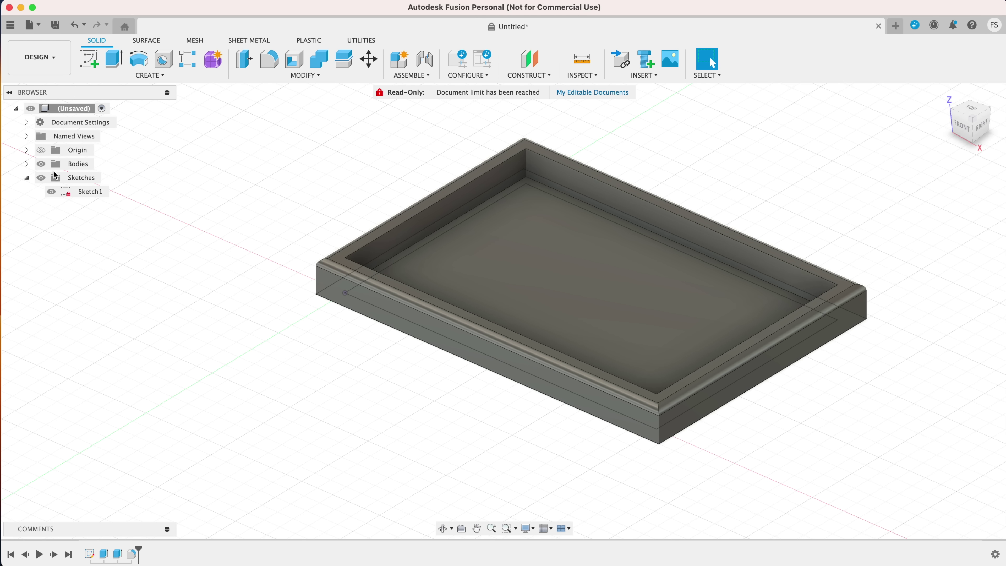
Save Body1 as an STL mesh
{"action": "left_click", "coordinate": [25, 164]}
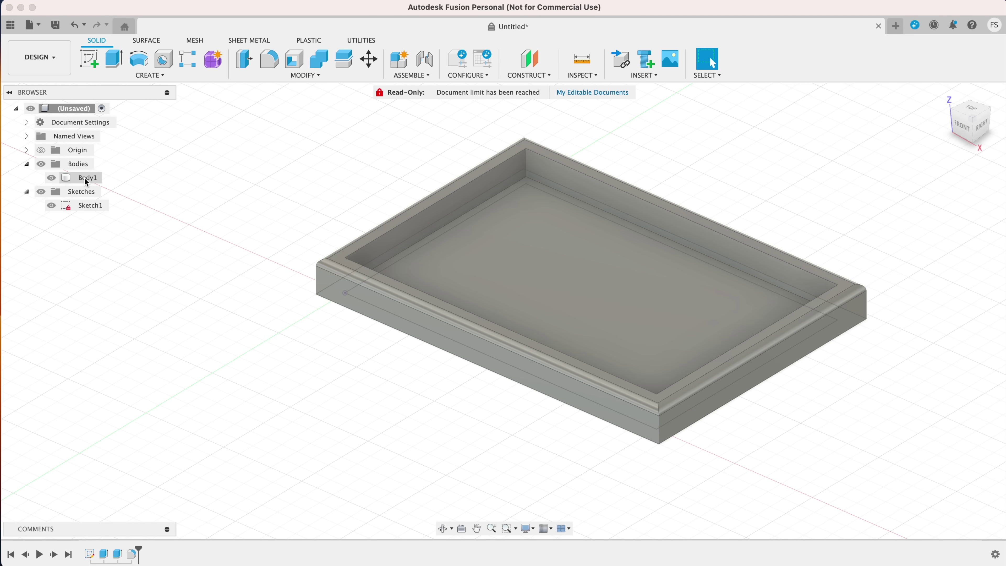
{"action": "right_click", "coordinate": [86, 181]}
{"action": "left_click", "coordinate": [164, 317]}
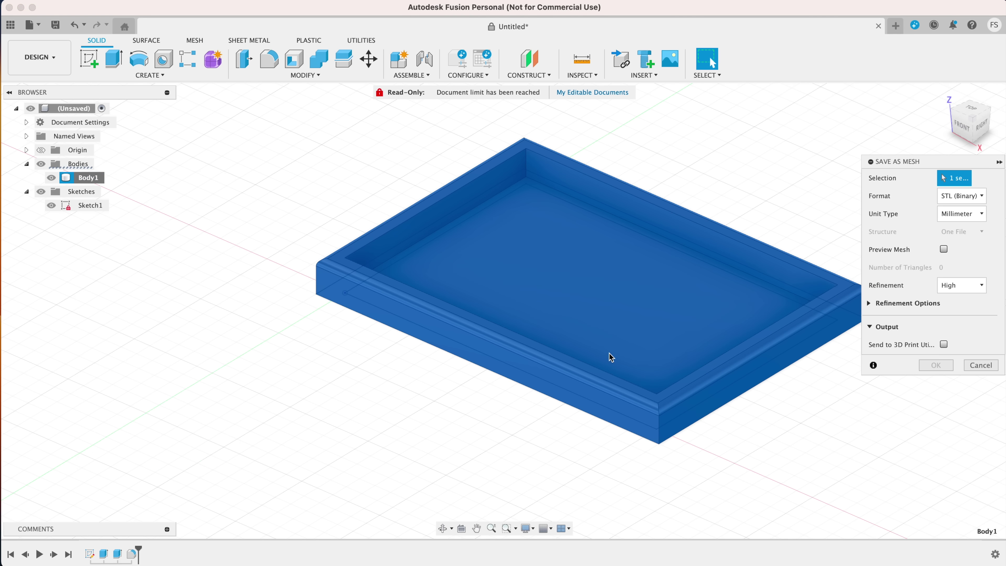
{"action": "left_click", "coordinate": [947, 365]}
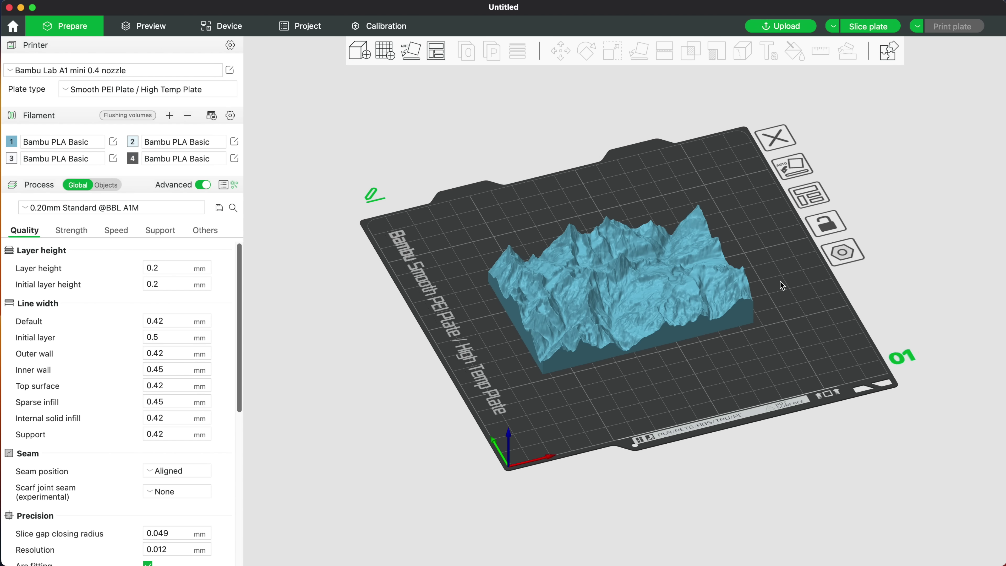
Centre the Matterhorn terrain model on the plate
{"action": "key", "text": "1"}
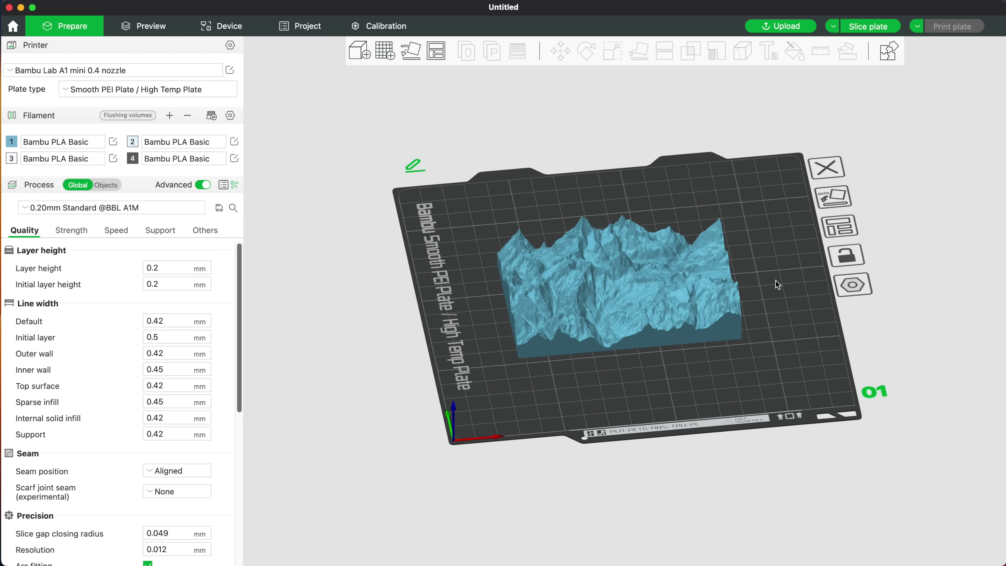
{"action": "right_click", "coordinate": [605, 275]}
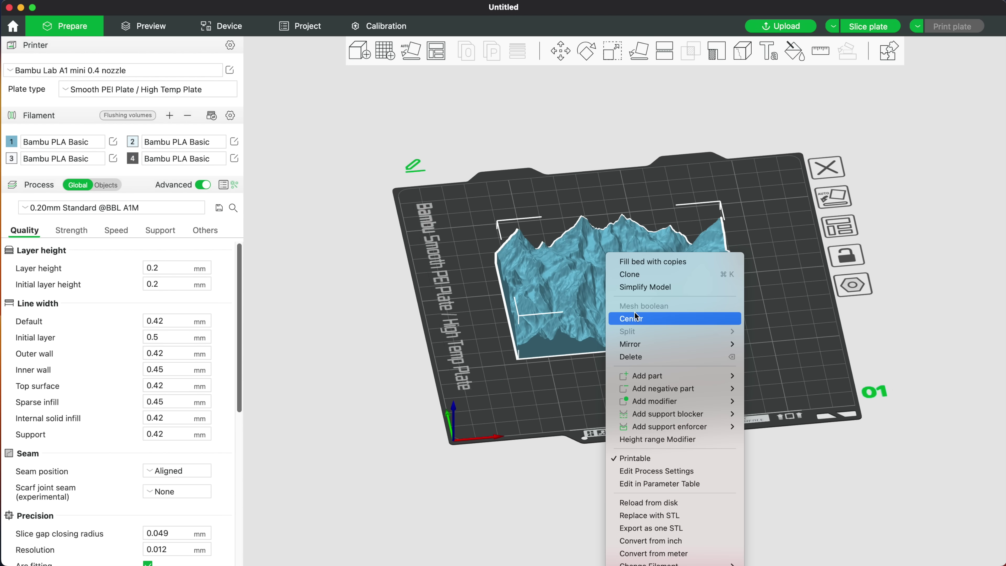
{"action": "left_click", "coordinate": [662, 328]}
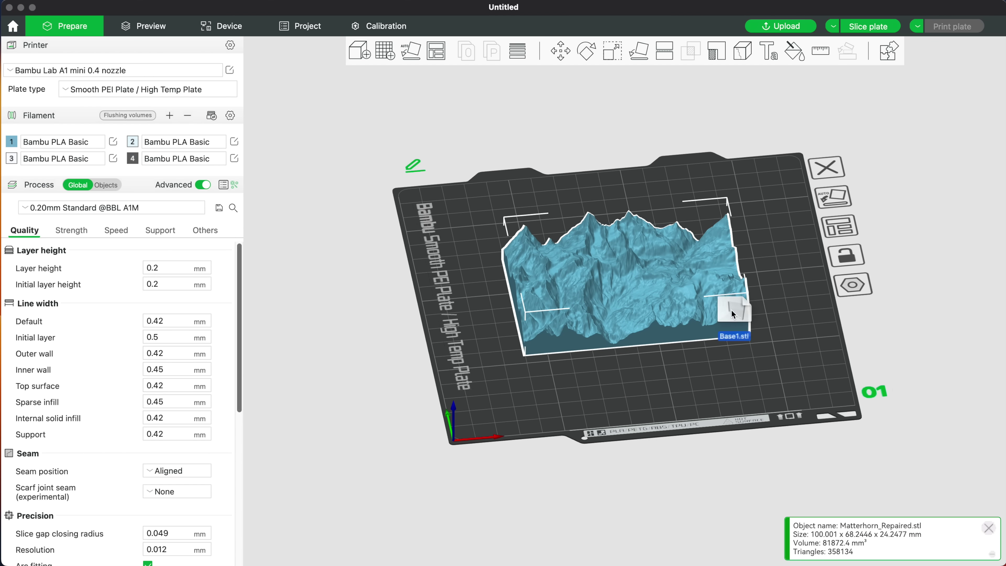
Bring the Base1 tray onto the plate and centre it under the terrain
{"action": "left_click_drag", "start_coordinate": [730, 310], "coordinate": [731, 309]}
{"action": "right_click", "coordinate": [673, 359]}
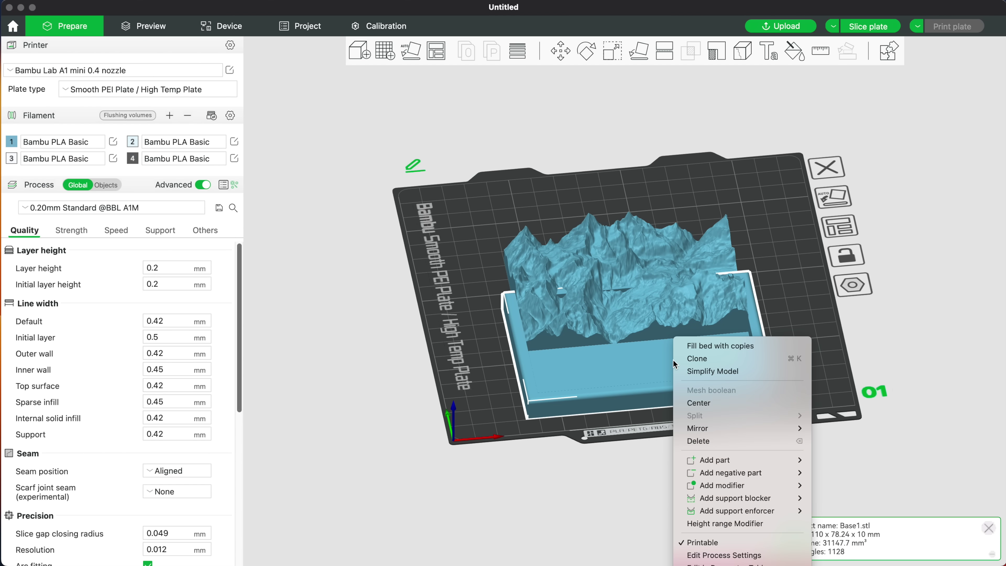
{"action": "left_click", "coordinate": [709, 404]}
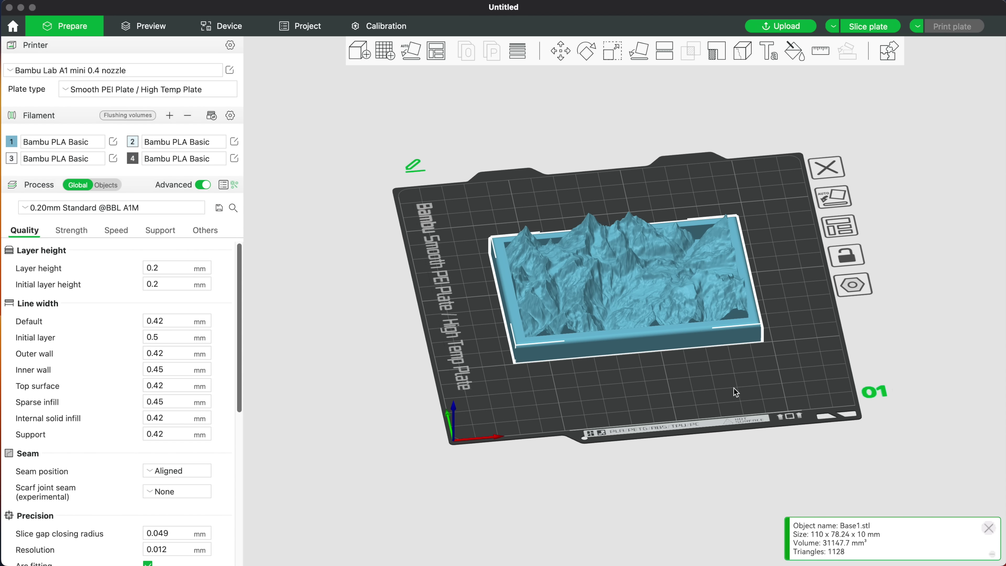
Scale the base down to a height of 7.75 mm
{"action": "left_click_drag", "start_coordinate": [733, 388], "coordinate": [687, 189]}
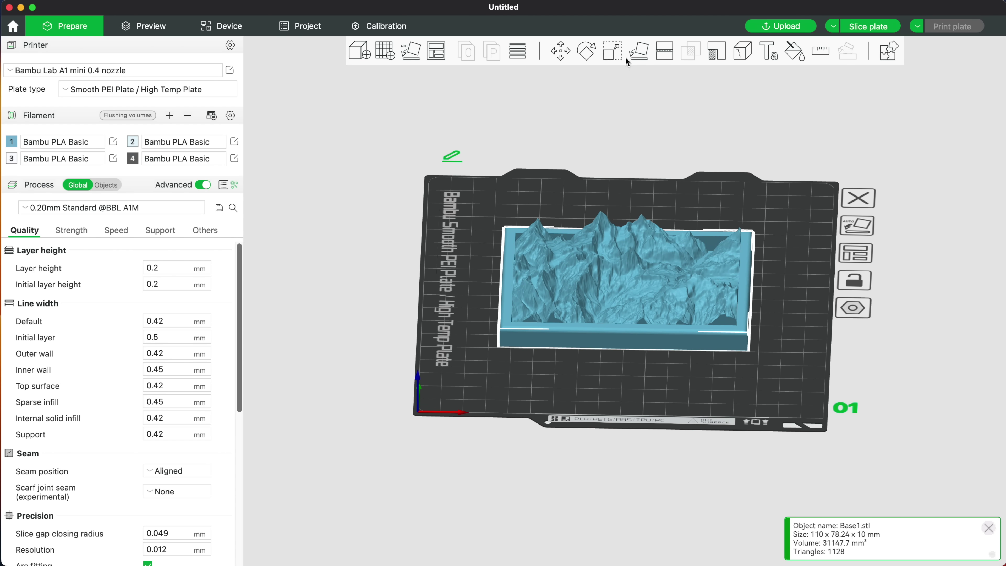
{"action": "left_click", "coordinate": [611, 52]}
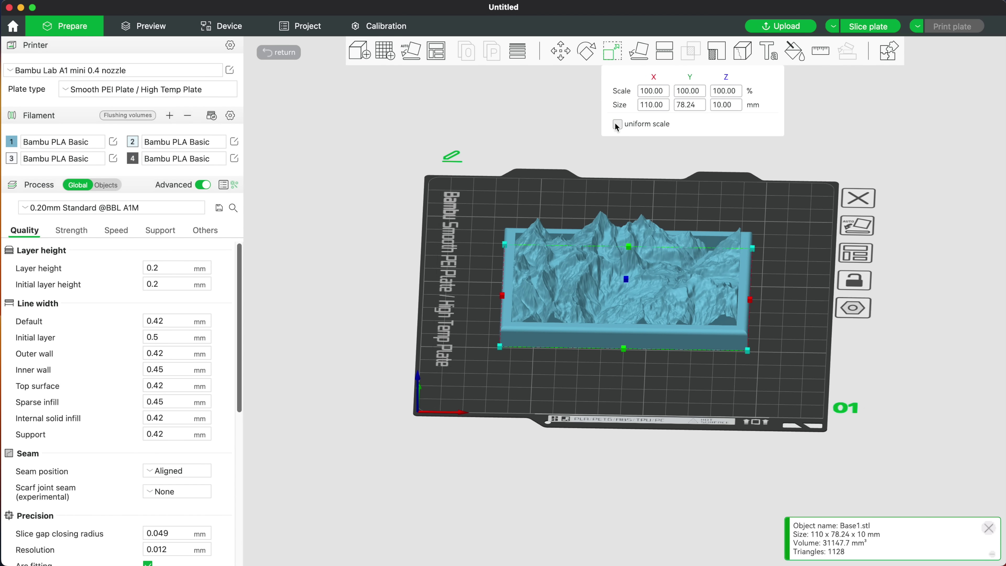
{"action": "mouse_move", "coordinate": [625, 279]}
{"action": "left_mouse_down"}
{"action": "mouse_move", "coordinate": [633, 358]}
{"action": "mouse_move", "coordinate": [628, 287]}
{"action": "left_mouse_up"}
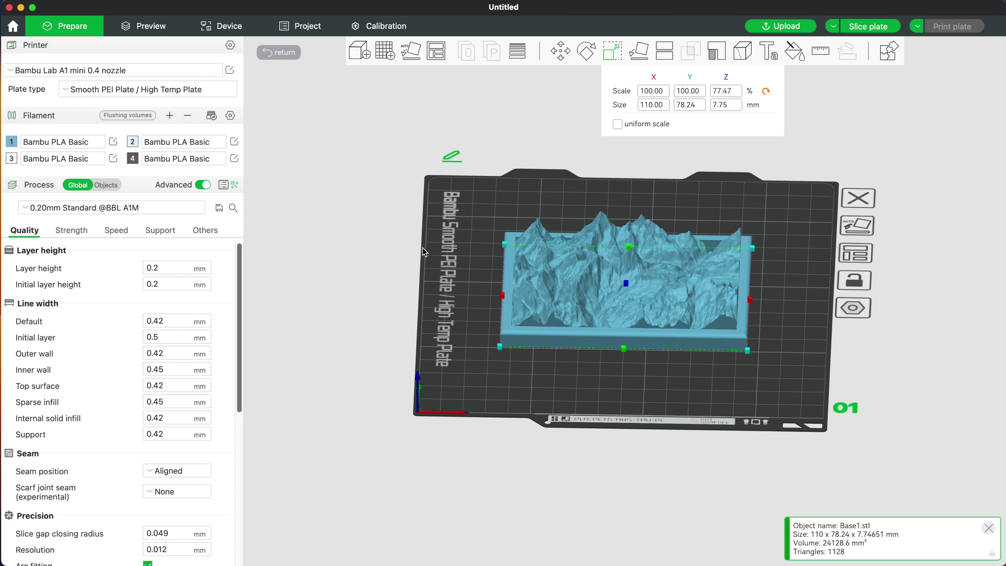
Select Matterhorn_Repaired.stl and Base1.stl in the object list and merge them into one object
{"action": "left_click", "coordinate": [106, 185]}
{"action": "left_click", "coordinate": [96, 245]}
{"action": "left_click", "coordinate": [82, 259], "text": "shift"}
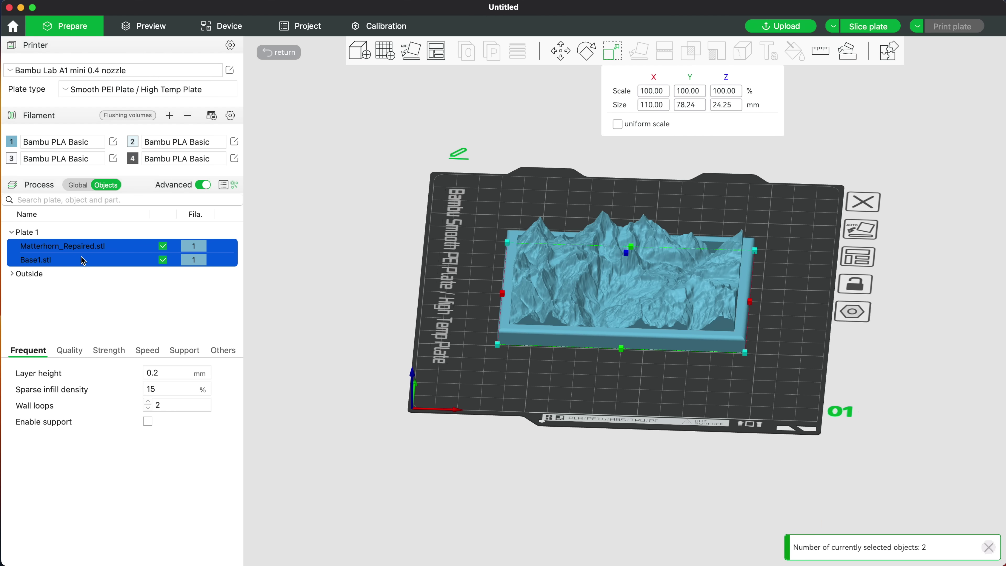
{"action": "right_click", "coordinate": [85, 252]}
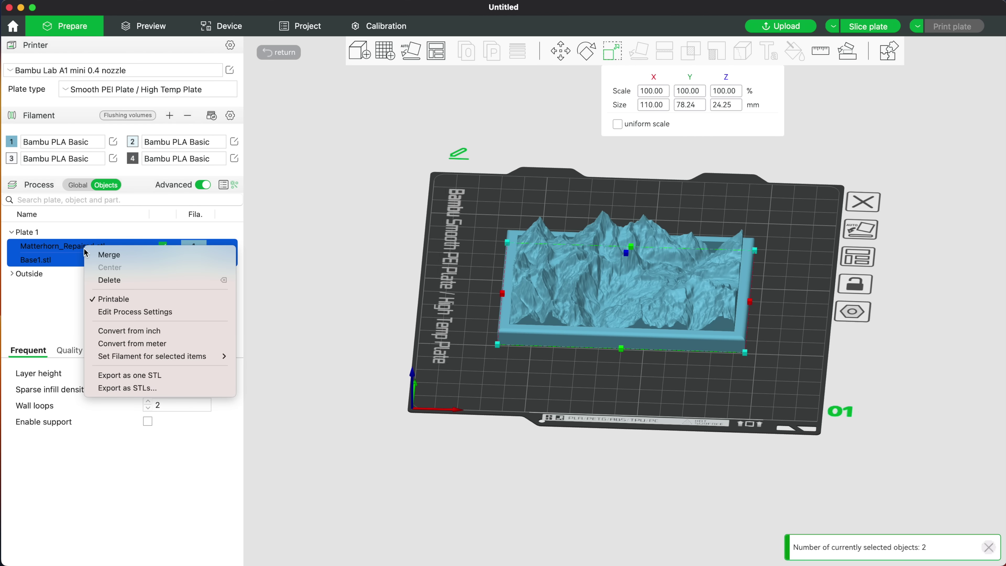
{"action": "left_click", "coordinate": [115, 256]}
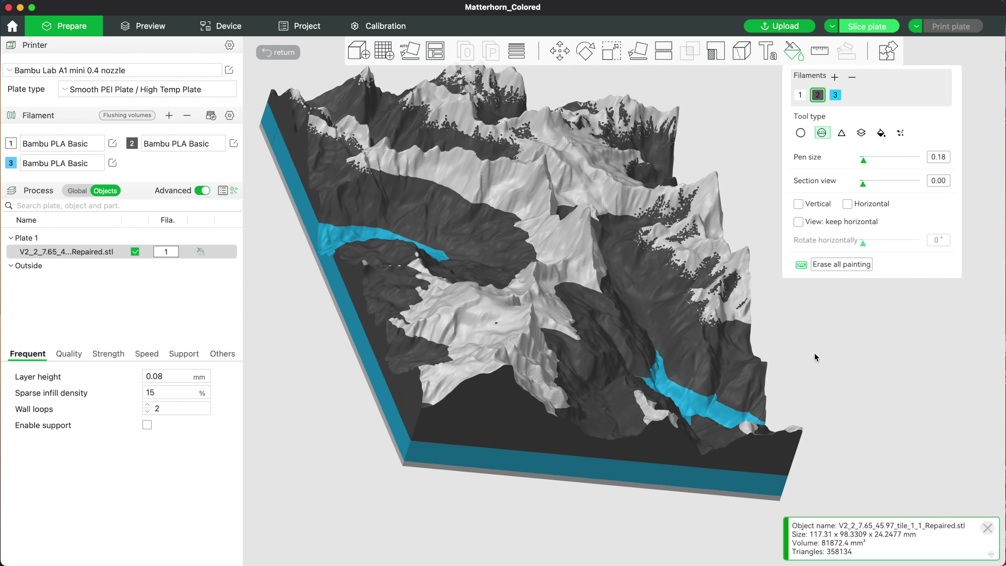
Set the colour painting tool type to Circle
{"action": "left_click", "coordinate": [800, 133]}
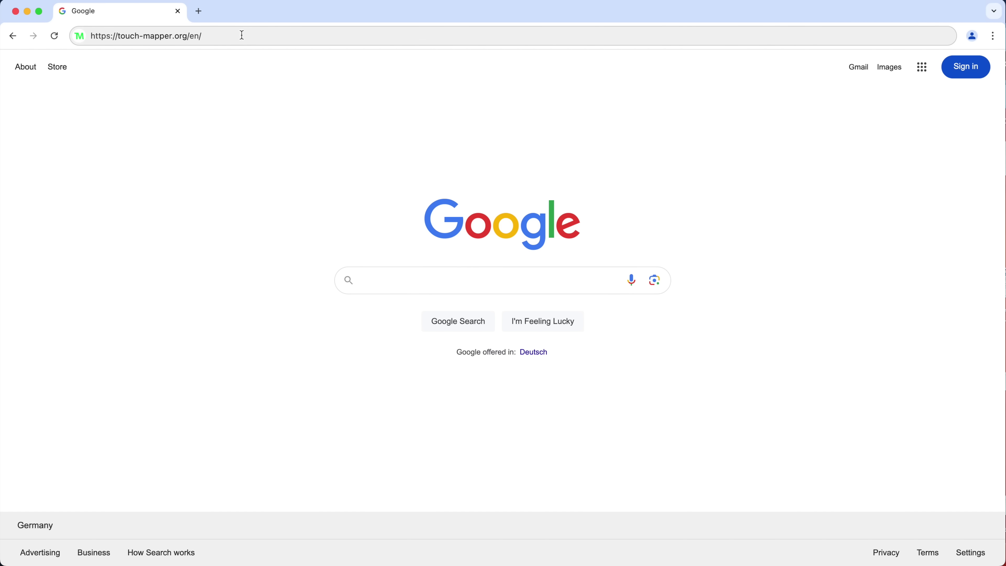
Go to touch-mapper.org and search the street address 'venice'
{"action": "left_click", "coordinate": [243, 35]}
{"action": "key", "text": "Return"}
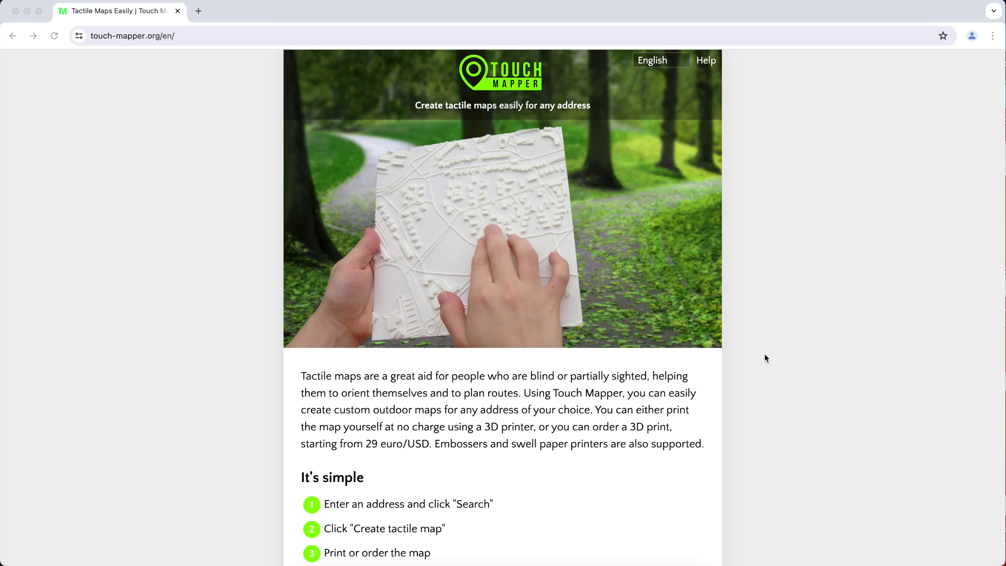
{"action": "scroll", "coordinate": [764, 358], "scroll_direction": "down", "scroll_amount": 4}
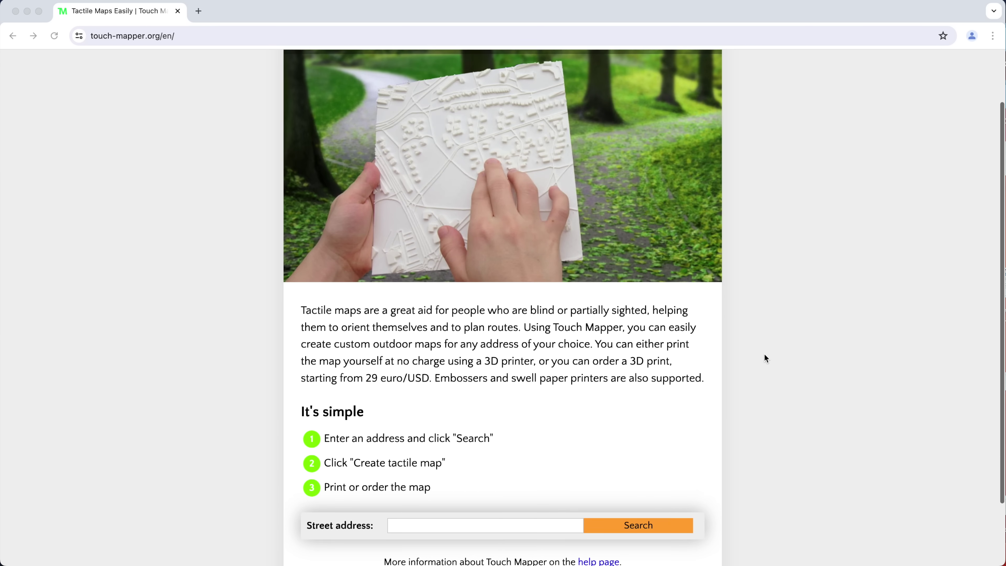
{"action": "left_click", "coordinate": [408, 451]}
{"action": "type", "text": "venice"}
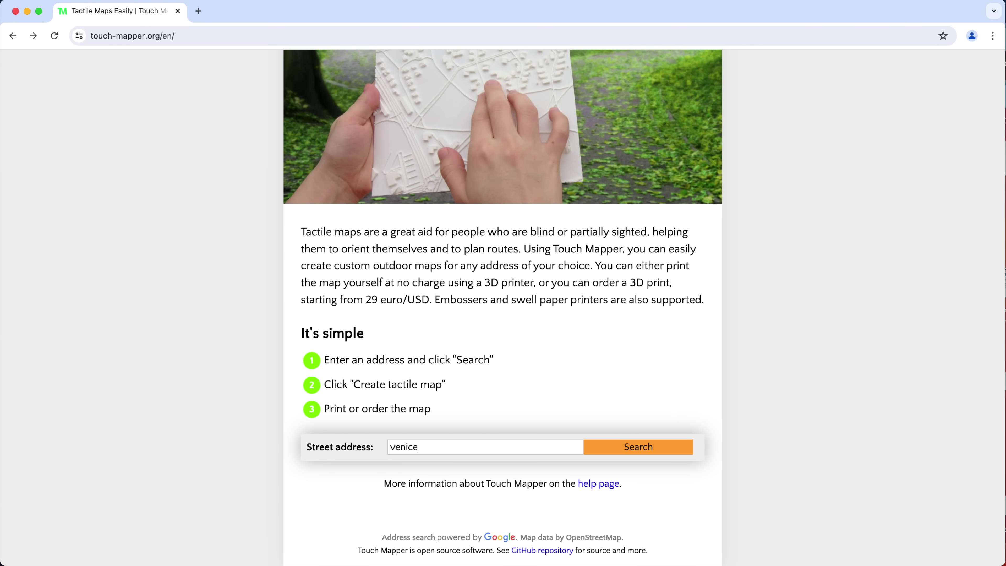
{"action": "key", "text": "Return"}
Keep the 1:2400 map scale, show advanced options, then go back to the home page
{"action": "left_click", "coordinate": [662, 265]}
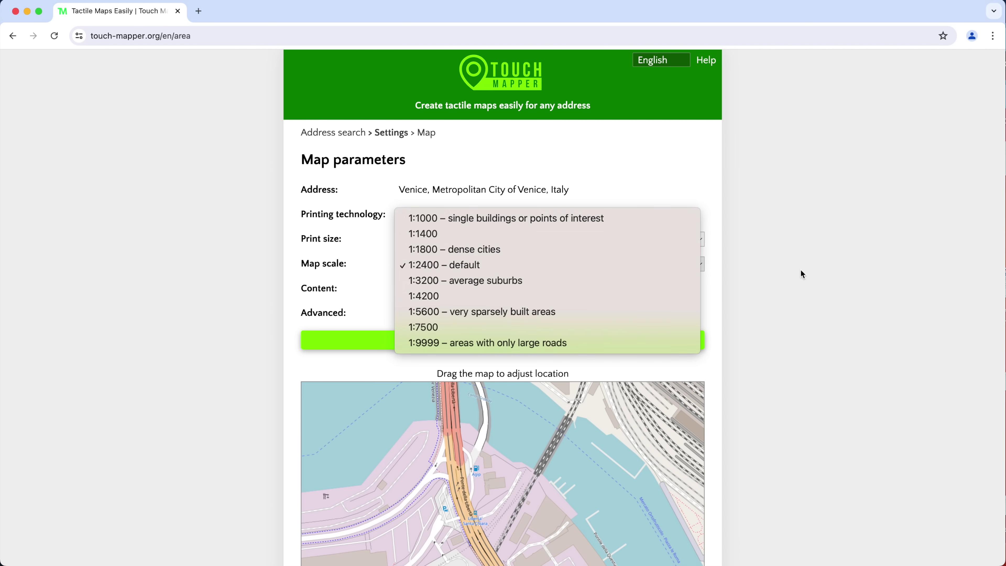
{"action": "left_click", "coordinate": [794, 274]}
{"action": "scroll", "coordinate": [783, 281], "scroll_direction": "down", "scroll_amount": 1}
{"action": "scroll", "coordinate": [783, 280], "scroll_direction": "down", "scroll_amount": 1}
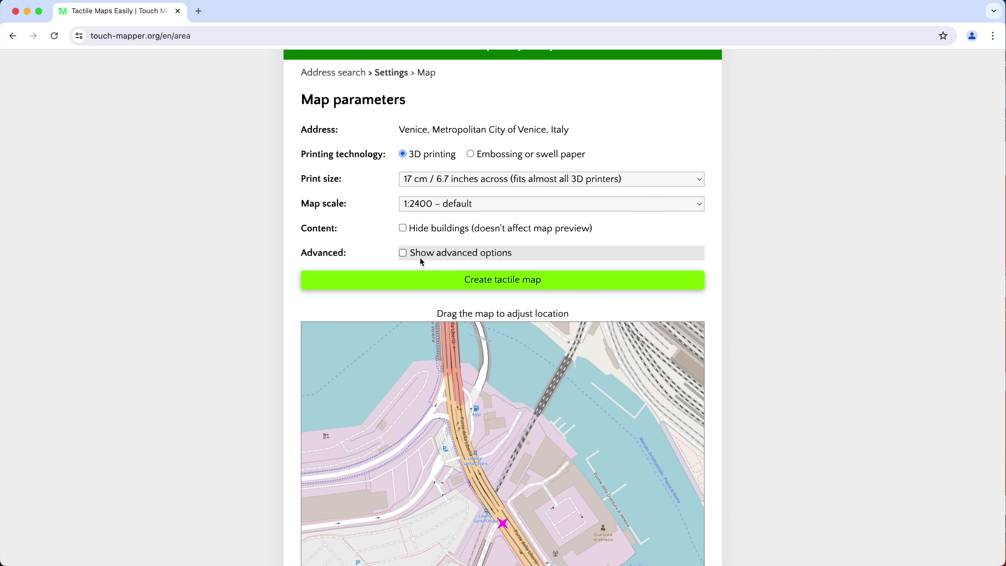
{"action": "left_click", "coordinate": [402, 252]}
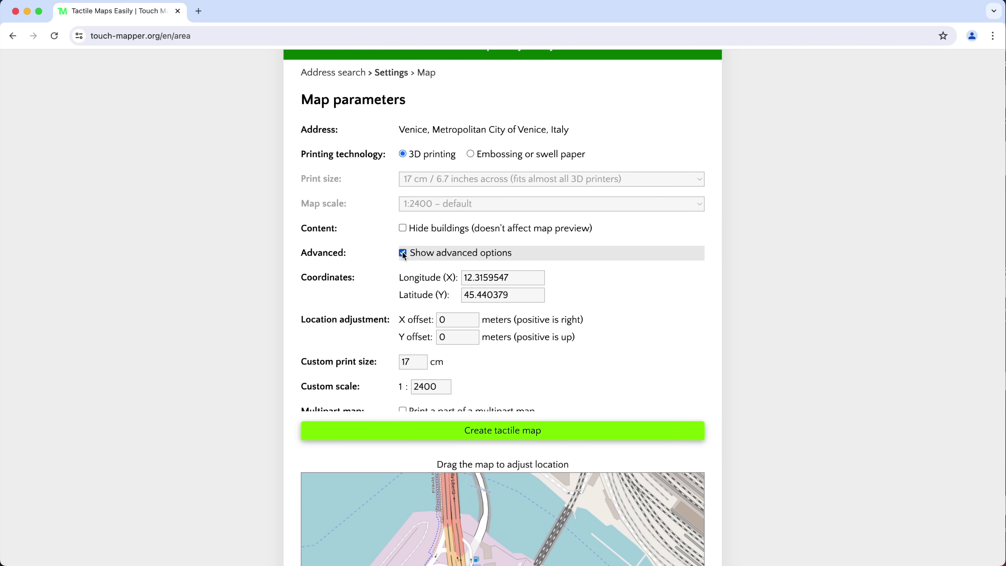
{"action": "scroll", "coordinate": [568, 284], "scroll_direction": "down", "scroll_amount": 1}
{"action": "key", "text": "super+bracketleft"}
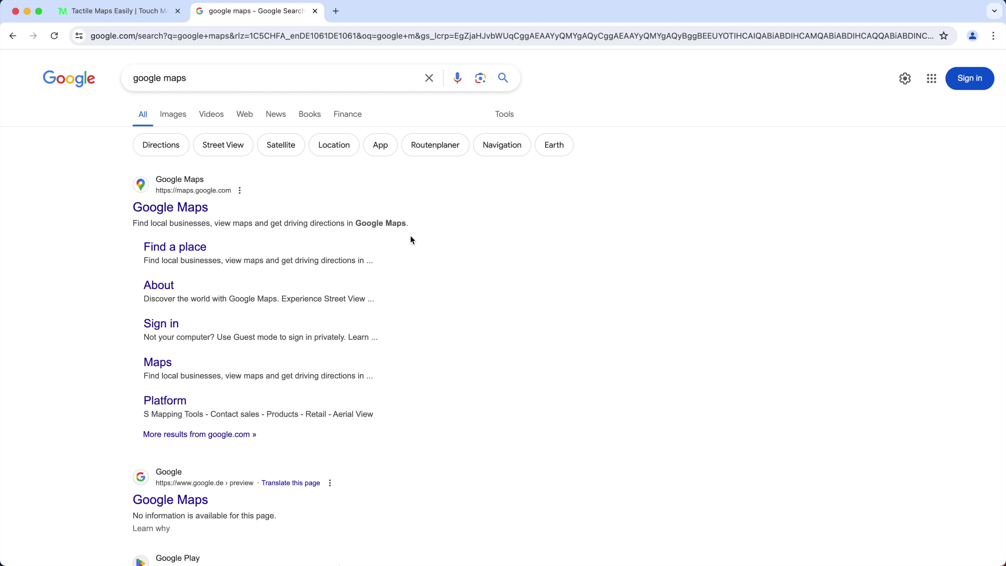
Zoom into Venice on Google Maps and copy the point's coordinates 45.44590, 12.30374
{"action": "left_click", "coordinate": [171, 216]}
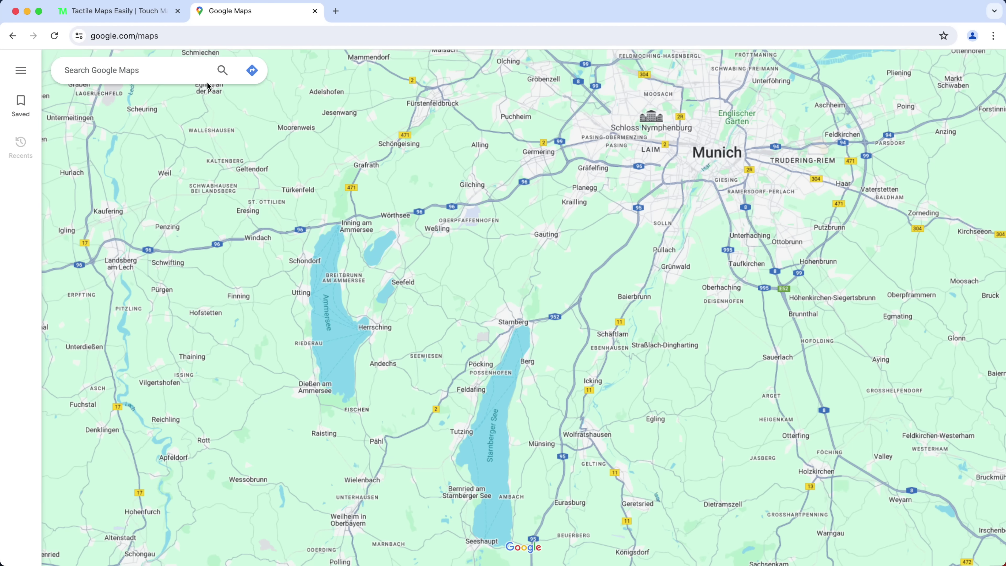
{"action": "scroll", "coordinate": [555, 331], "scroll_direction": "up", "scroll_amount": 5}
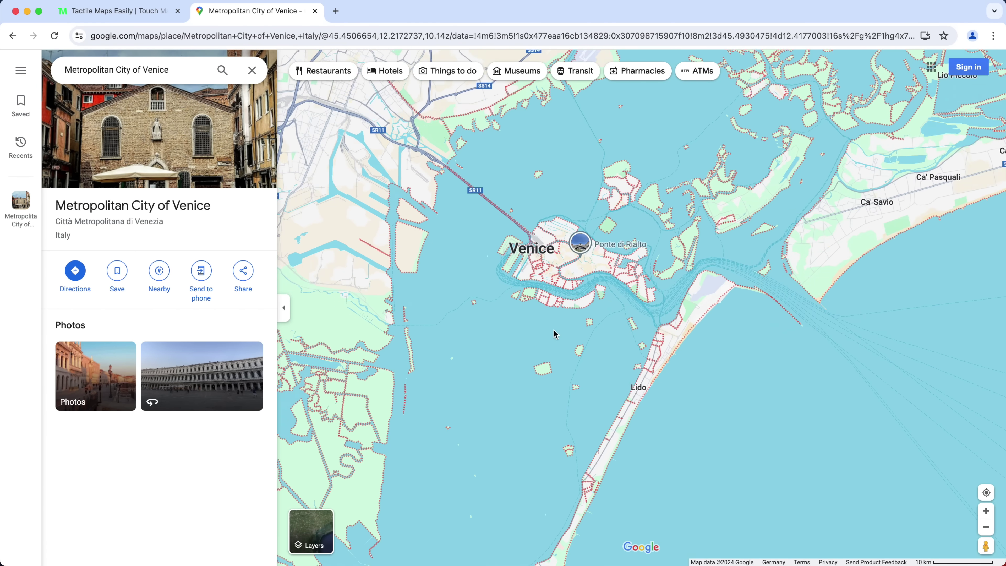
{"action": "right_click", "coordinate": [494, 214]}
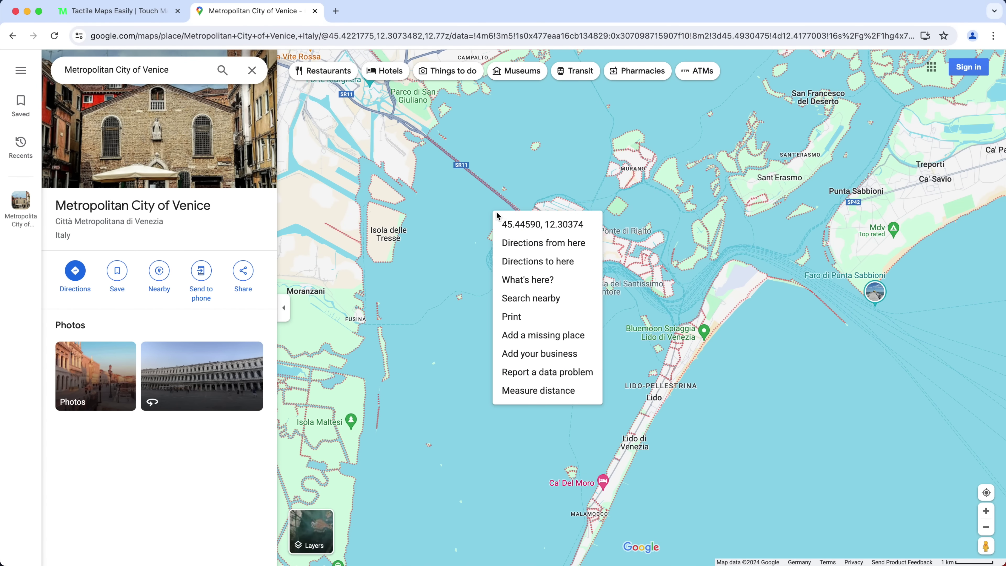
{"action": "left_click", "coordinate": [543, 224]}
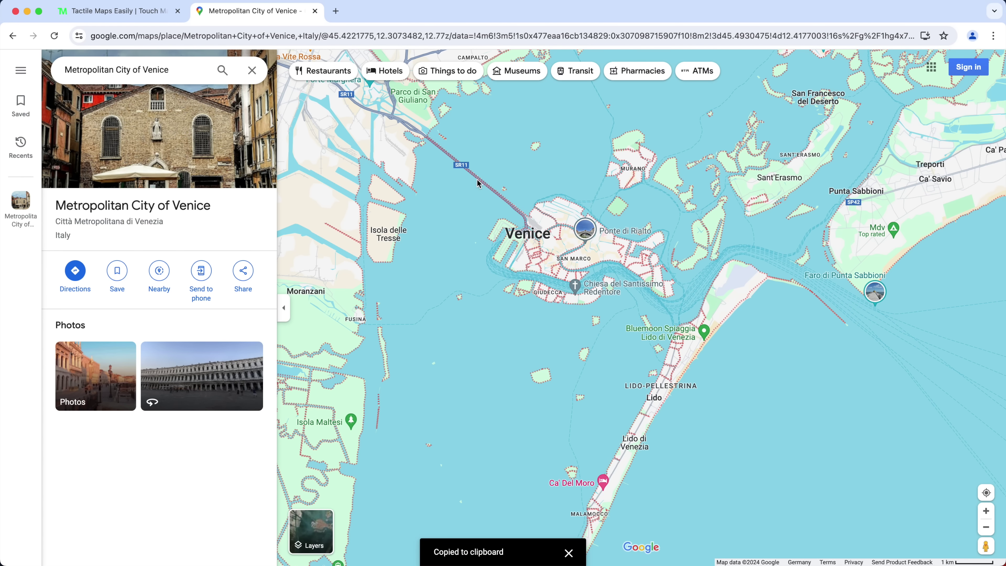
Paste the copied coordinates into the Longitude (X) field and delete the stray prefix
{"action": "left_click", "coordinate": [128, 12]}
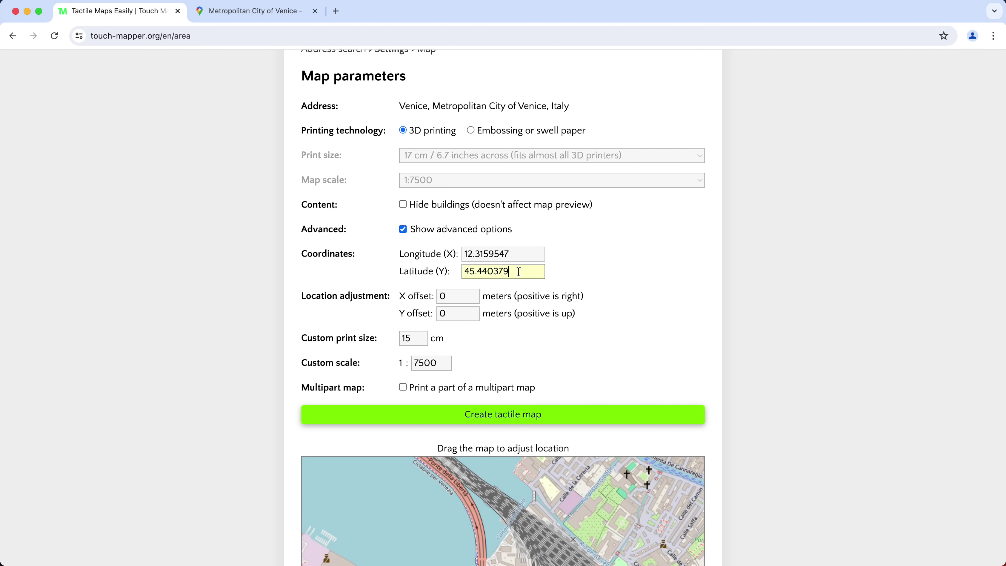
{"action": "triple_click", "coordinate": [517, 254]}
{"action": "key", "text": "super+v"}
{"action": "key", "text": "BackSpace"}
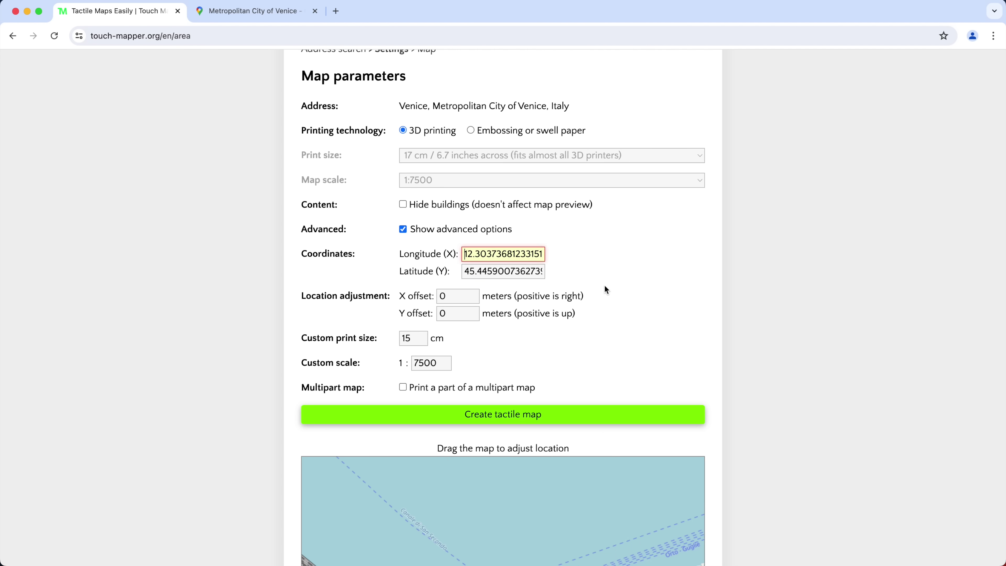
{"action": "scroll", "coordinate": [630, 286], "scroll_direction": "down", "scroll_amount": 7}
{"action": "scroll", "coordinate": [619, 352], "scroll_direction": "down", "scroll_amount": 1}
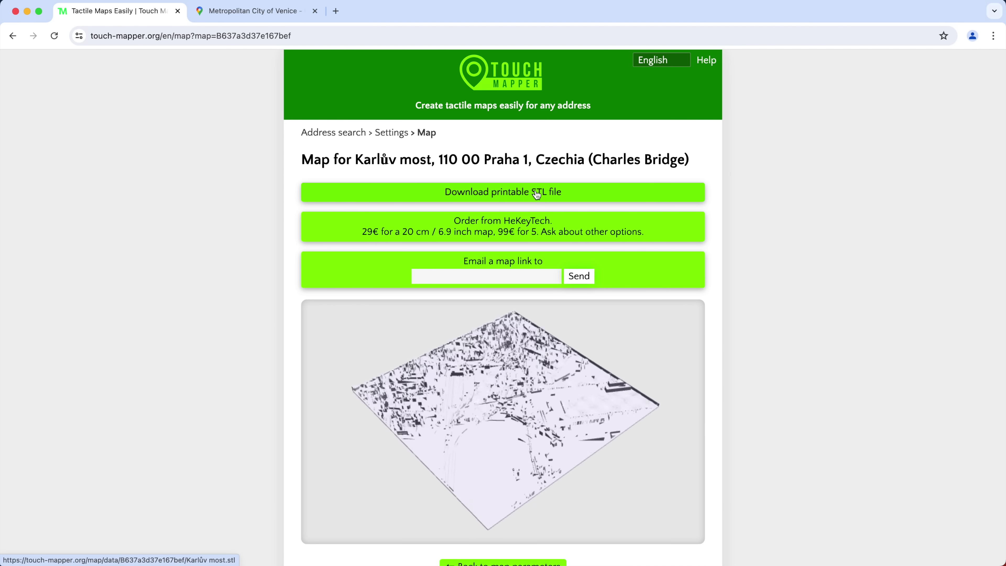
Download the tactile map's printable STL file, then scroll through the Blosm GitHub page
{"action": "left_click", "coordinate": [536, 194]}
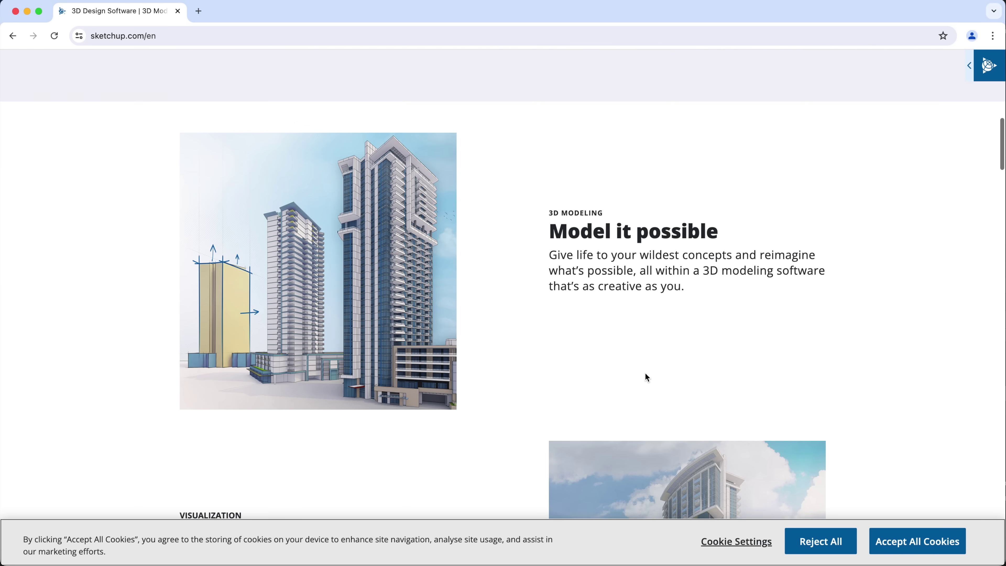
{"action": "scroll", "coordinate": [645, 373], "scroll_direction": "down", "scroll_amount": 1}
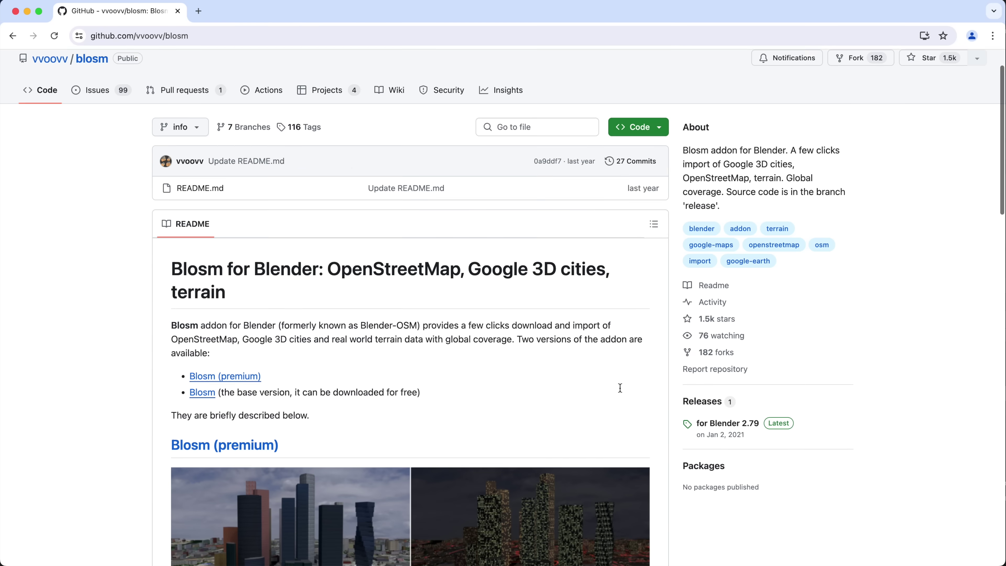
{"action": "scroll", "coordinate": [619, 387], "scroll_direction": "down", "scroll_amount": 8}
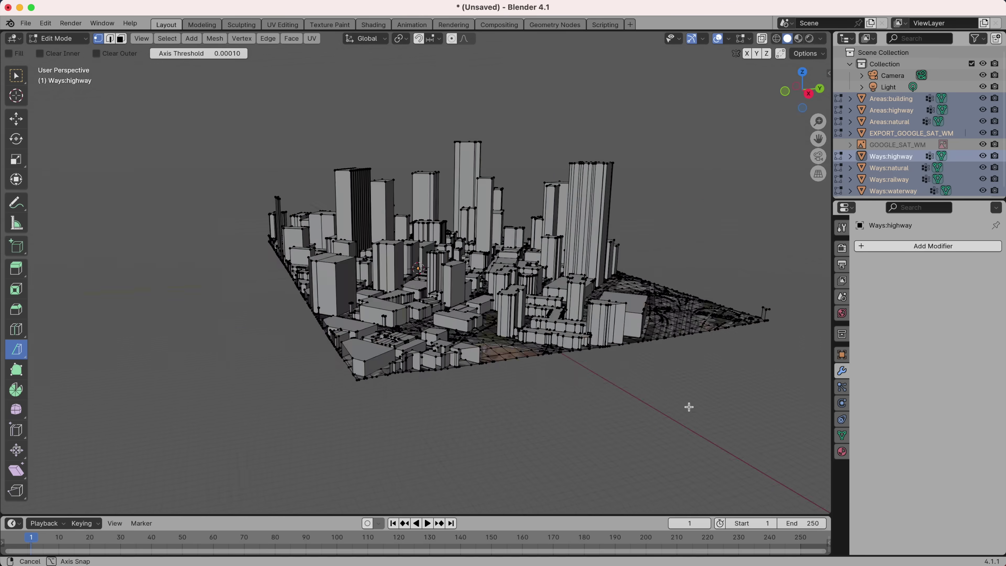
Orbit around the imported city model to look over its buildings, roads and terrain
{"action": "middle_click_drag", "start_coordinate": [689, 406], "coordinate": [471, 419]}
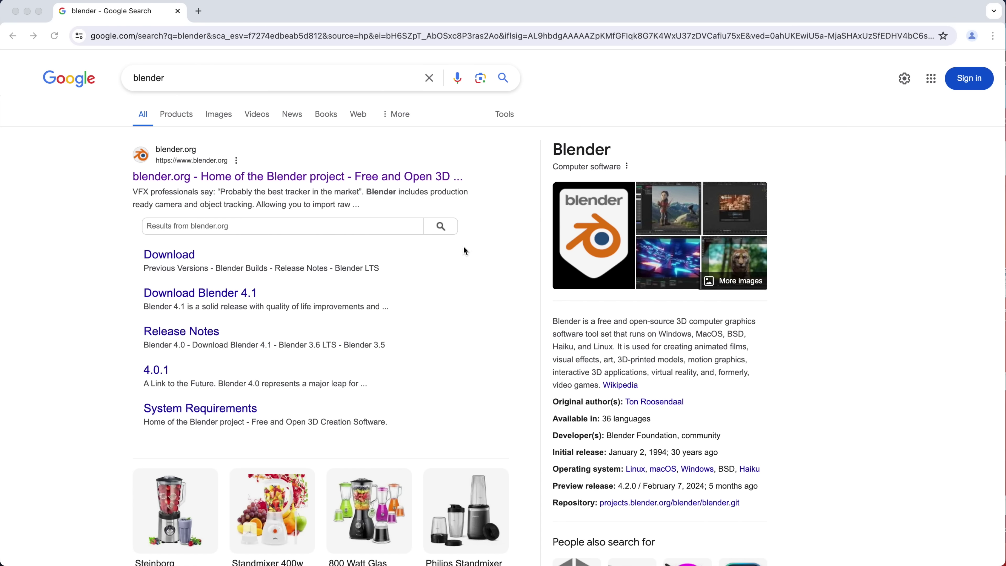
Go to blender.org's download page, then download the BlenderGIS repository as a ZIP
{"action": "left_click", "coordinate": [257, 179]}
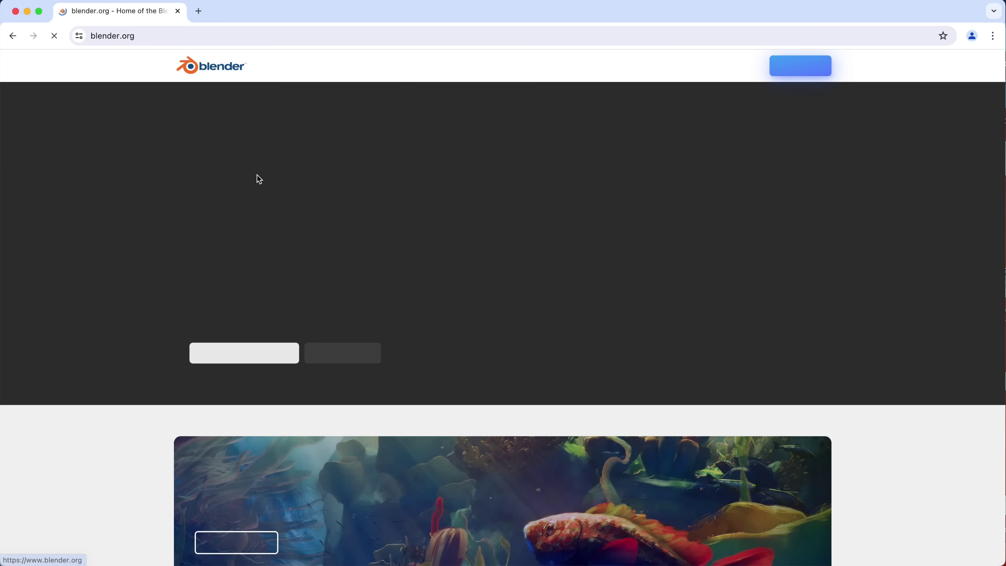
{"action": "left_click", "coordinate": [239, 401]}
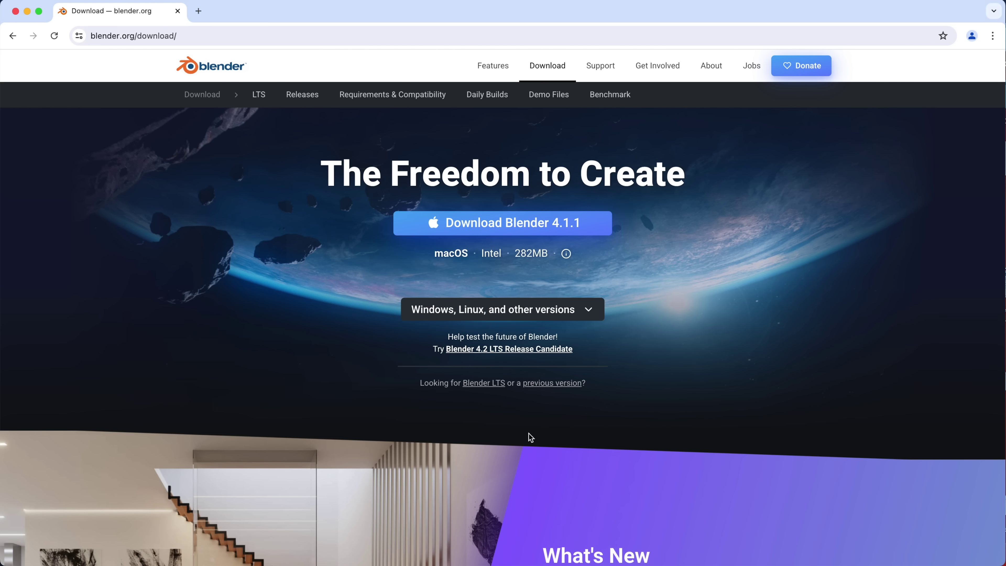
{"action": "scroll", "coordinate": [531, 436], "scroll_direction": "down", "scroll_amount": 2}
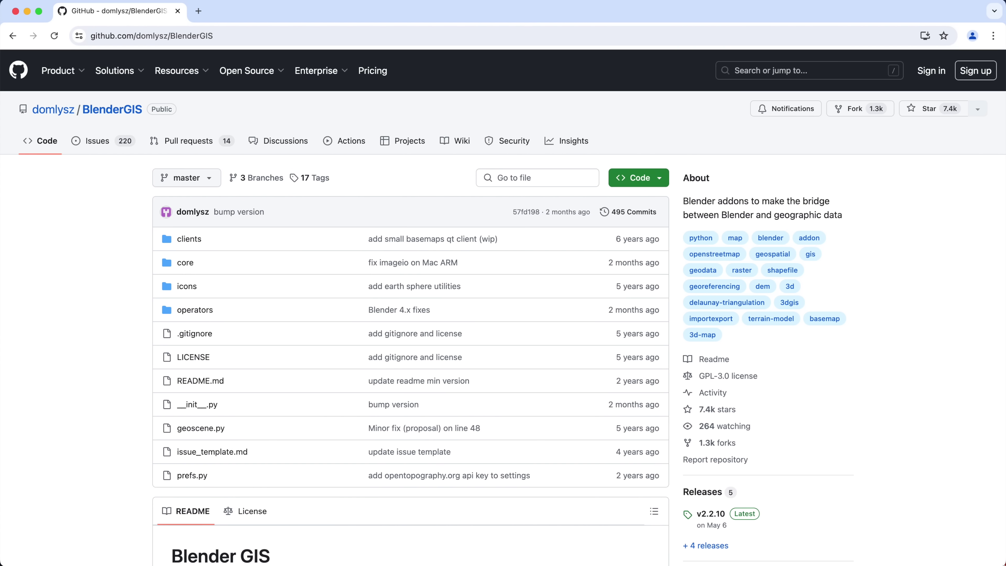
{"action": "left_click", "coordinate": [638, 177]}
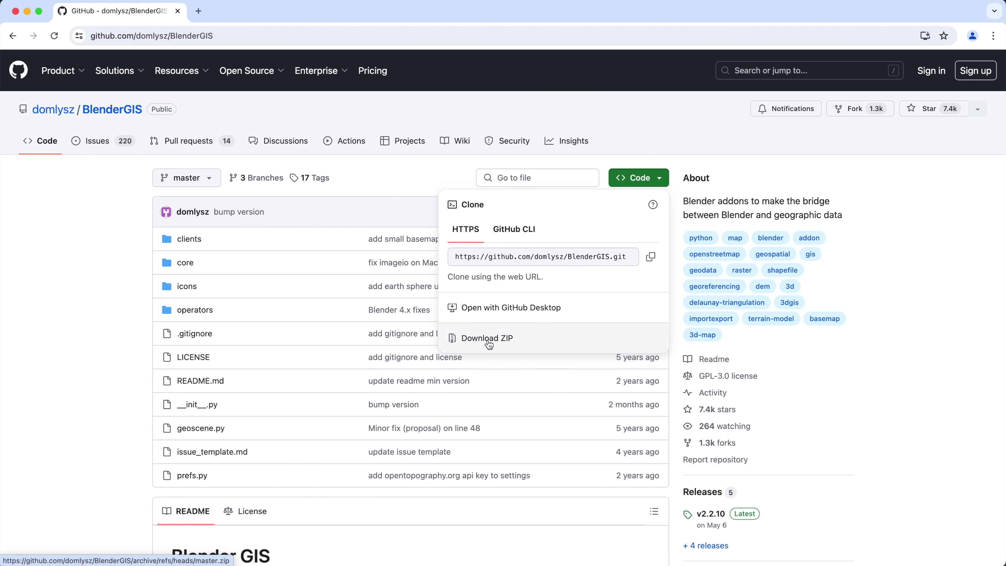
{"action": "left_click", "coordinate": [487, 339]}
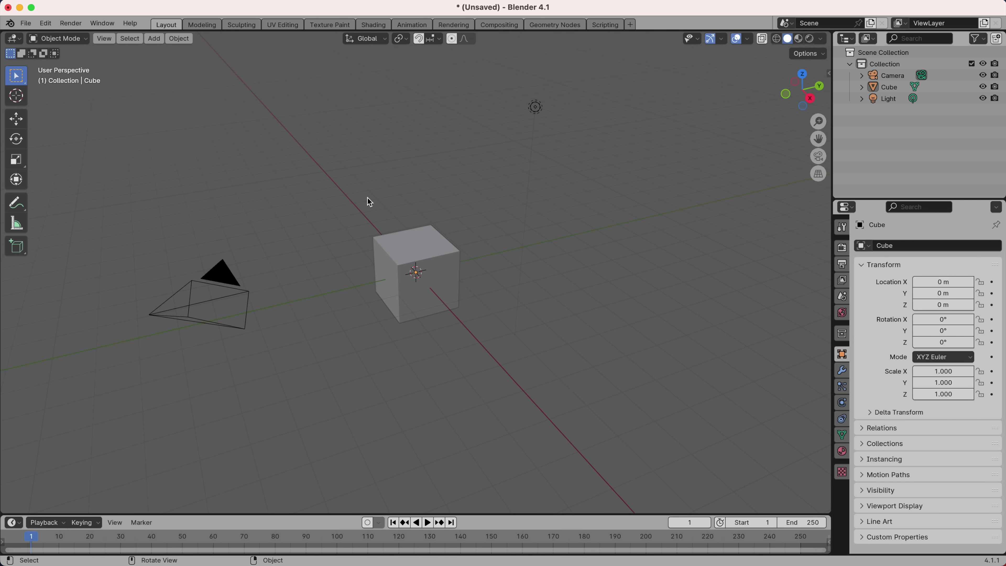
Install BlenderGIS-master.zip from the Add-ons section of Blender's Preferences
{"action": "left_click", "coordinate": [47, 23]}
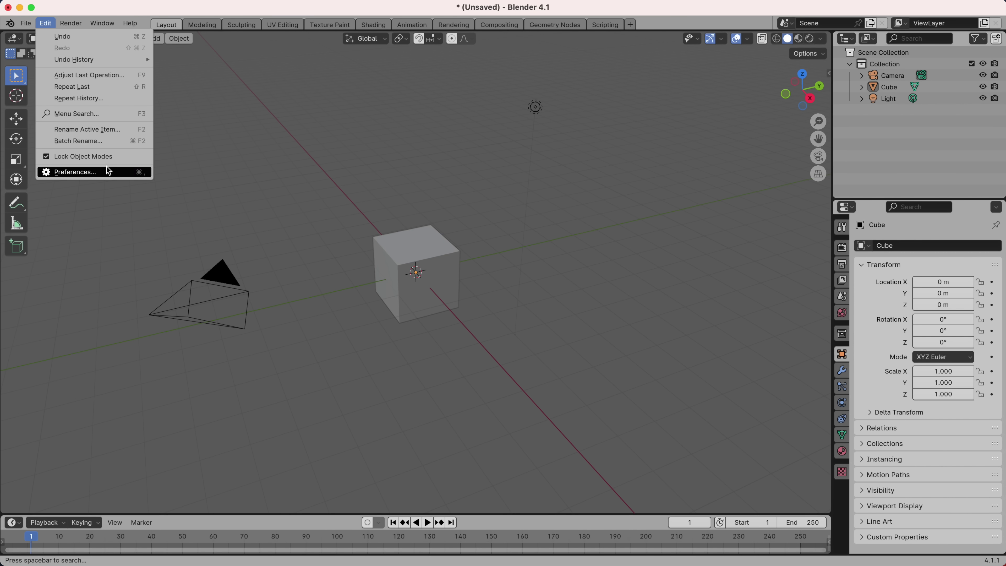
{"action": "left_click", "coordinate": [108, 172]}
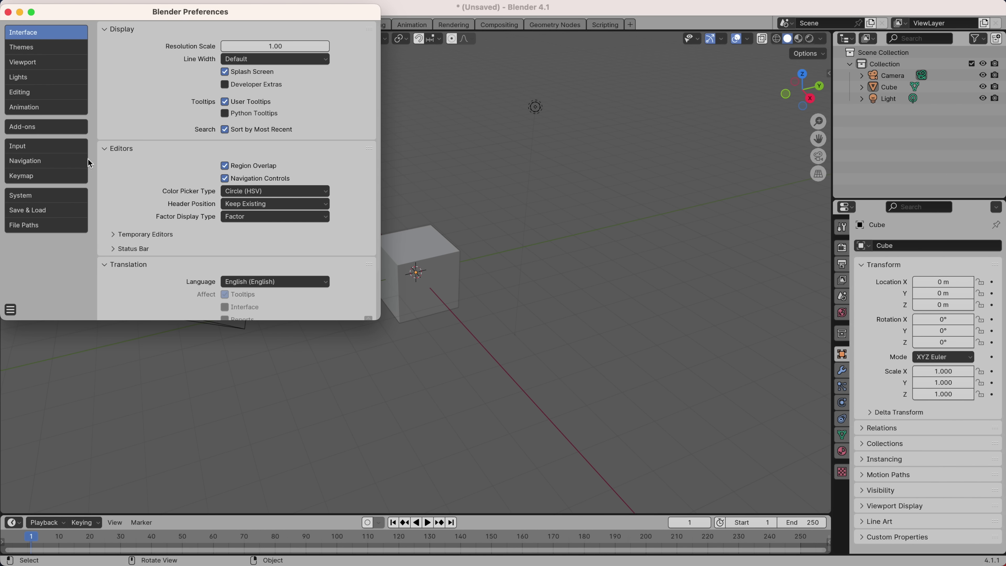
{"action": "left_click", "coordinate": [59, 127]}
{"action": "left_click", "coordinate": [293, 30]}
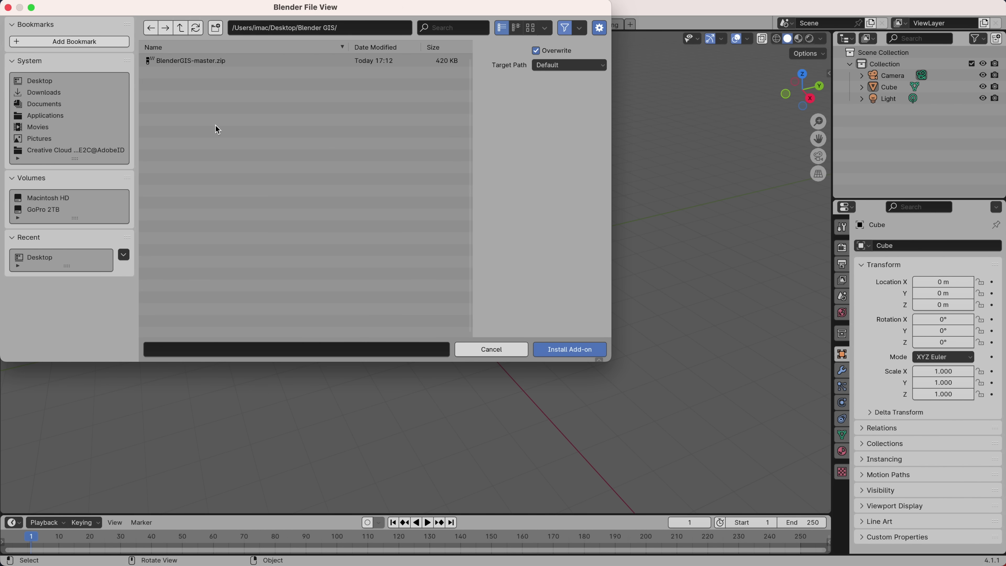
{"action": "left_click", "coordinate": [214, 63]}
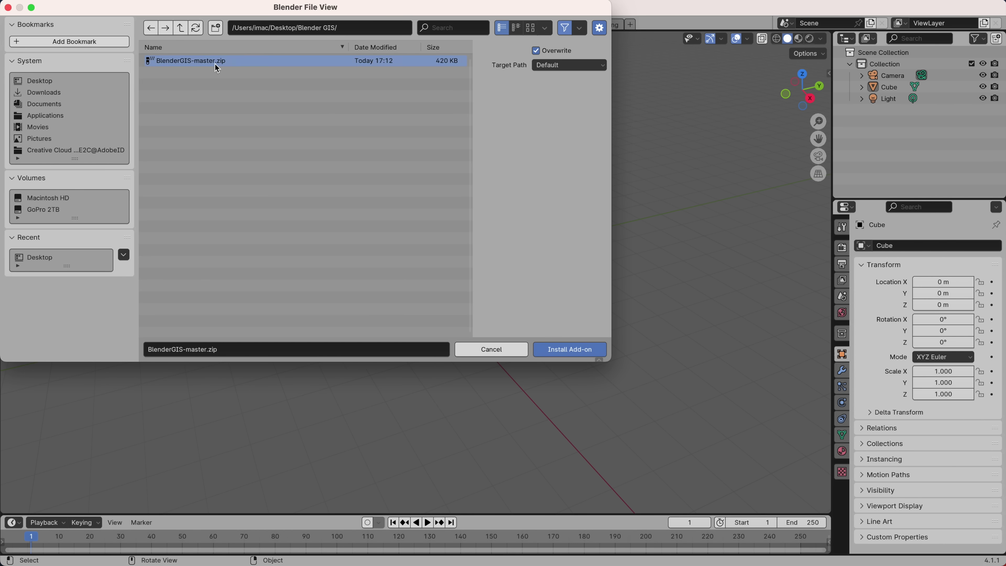
{"action": "left_click", "coordinate": [574, 351]}
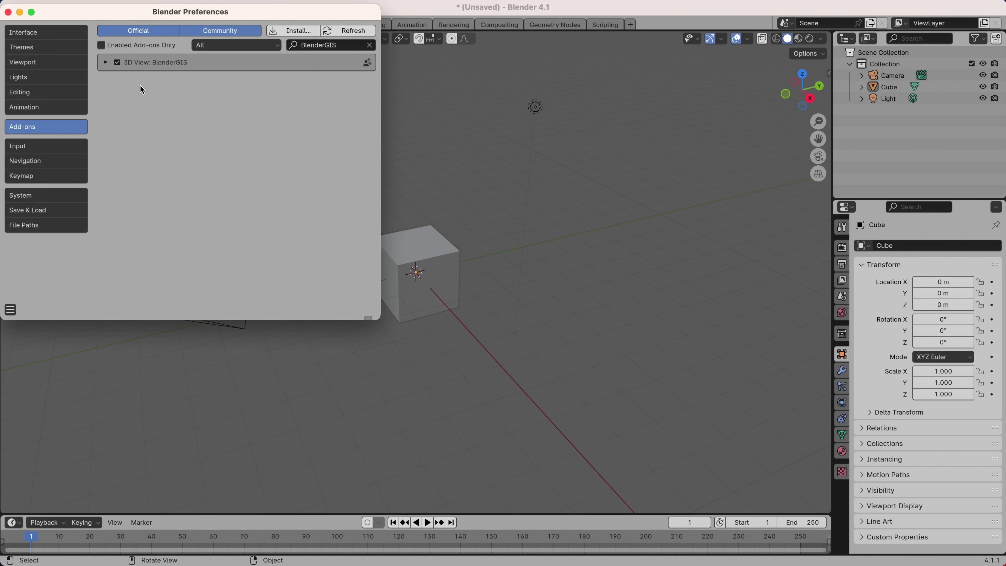
Close Preferences, check the new GIS menu, and delete the default cube
{"action": "left_click", "coordinate": [8, 12]}
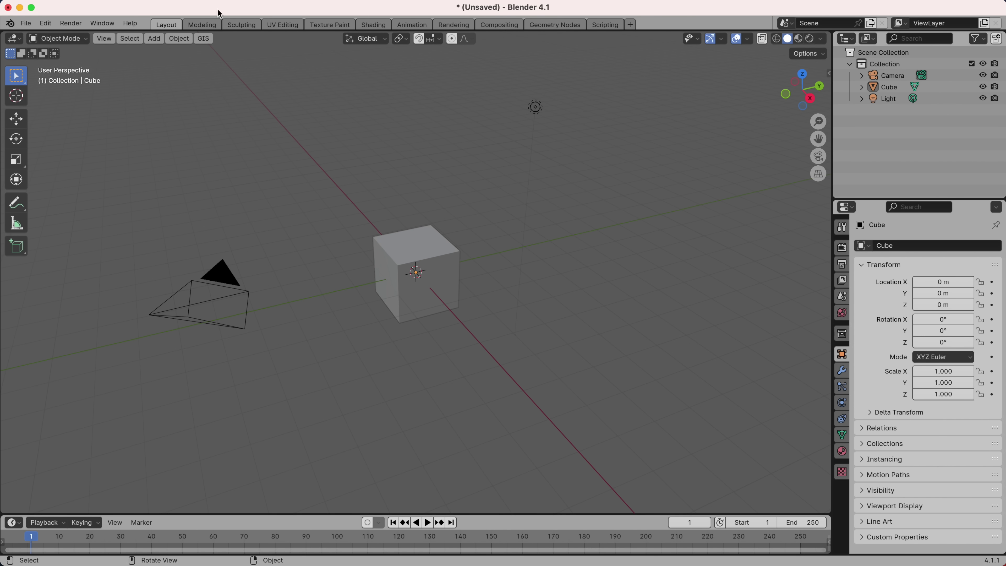
{"action": "left_click", "coordinate": [203, 39]}
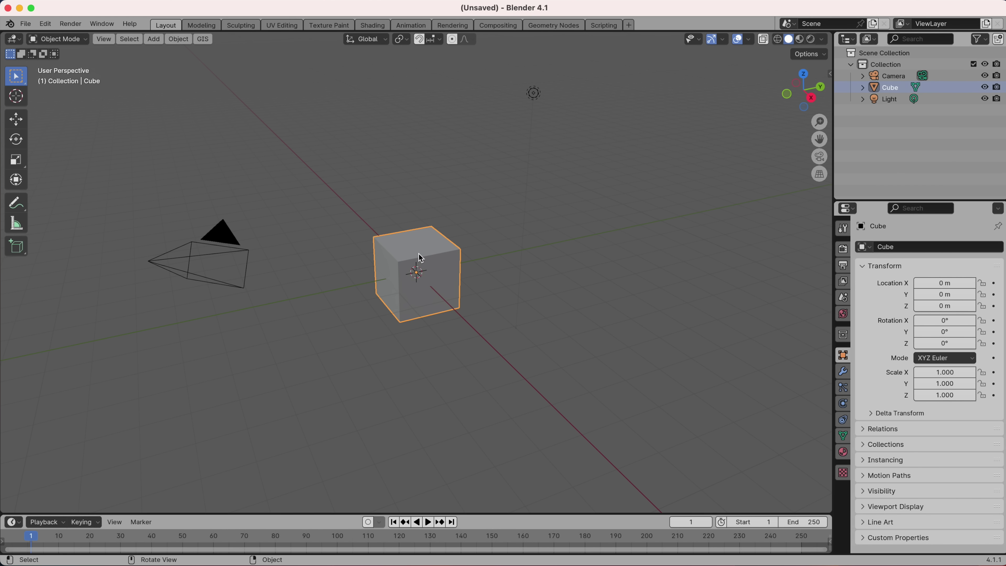
{"action": "left_click", "coordinate": [421, 258]}
{"action": "right_click", "coordinate": [421, 258]}
{"action": "left_click", "coordinate": [371, 467]}
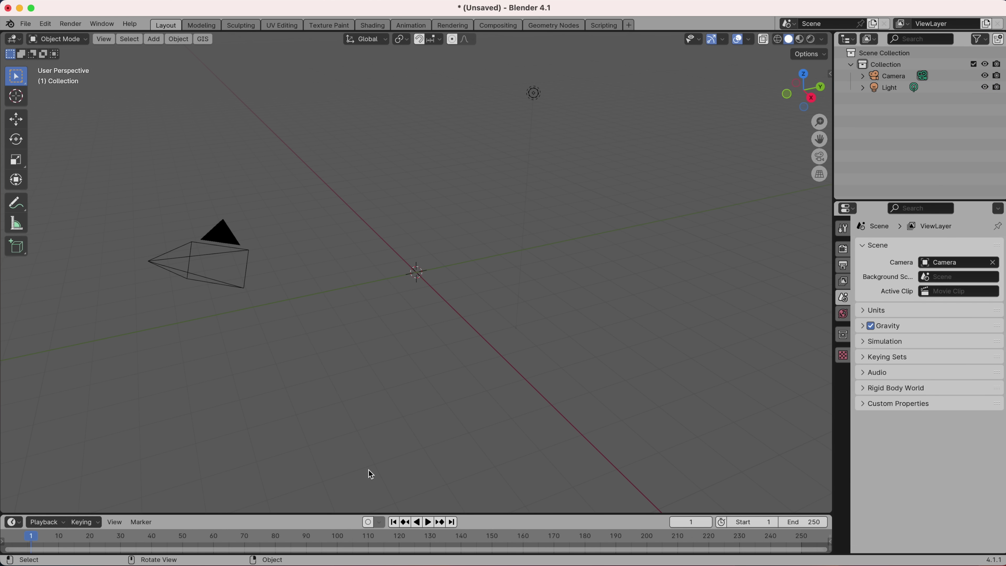
Add a Google Satellite basemap from the GIS Web geodata menu
{"action": "left_click", "coordinate": [203, 39]}
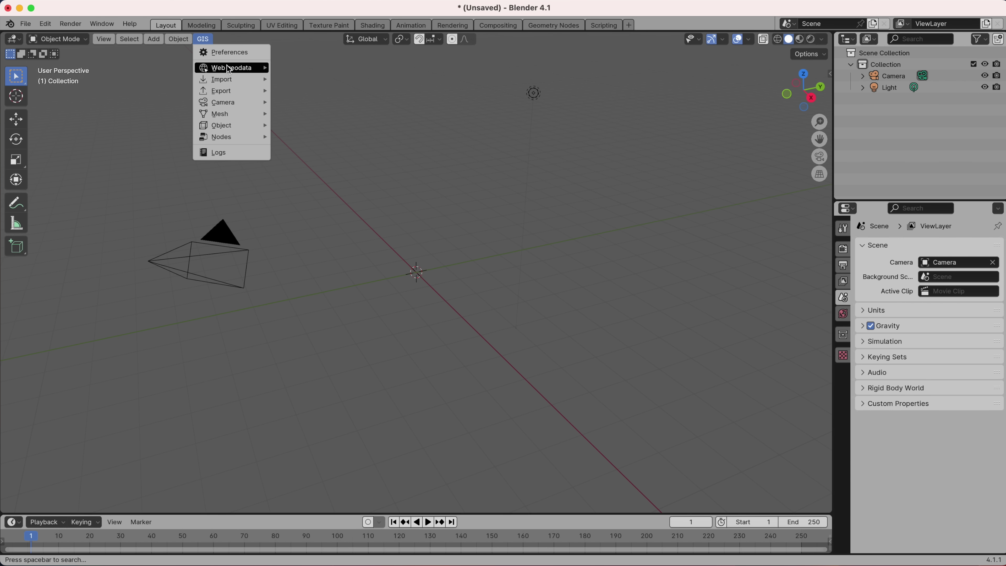
{"action": "mouse_move", "coordinate": [229, 70]}
{"action": "left_click", "coordinate": [315, 70]}
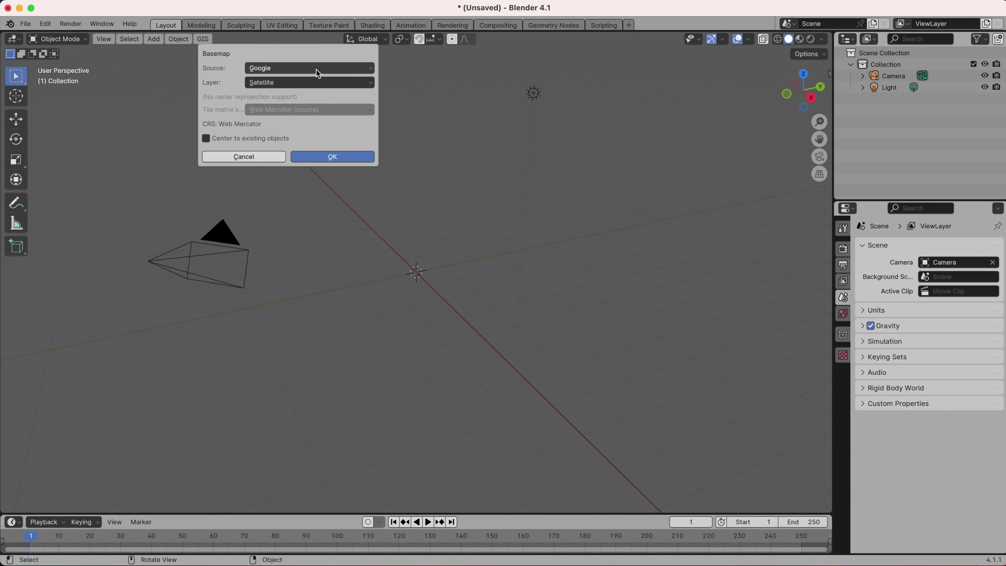
{"action": "left_click", "coordinate": [331, 157]}
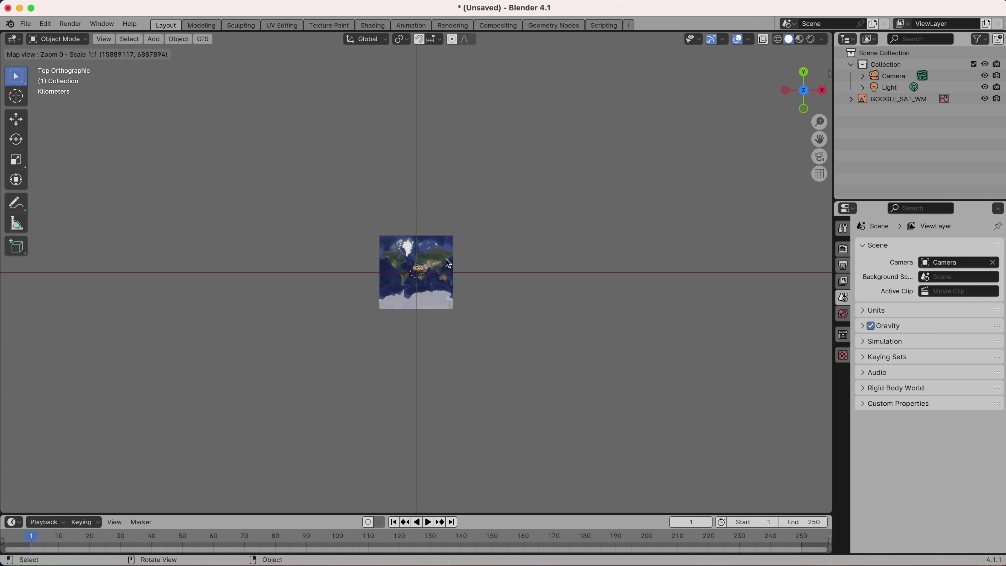
Jump the map to coordinates 49.41061608114582, 8.714880044159674 at zoom level 20
{"action": "key", "text": "g"}
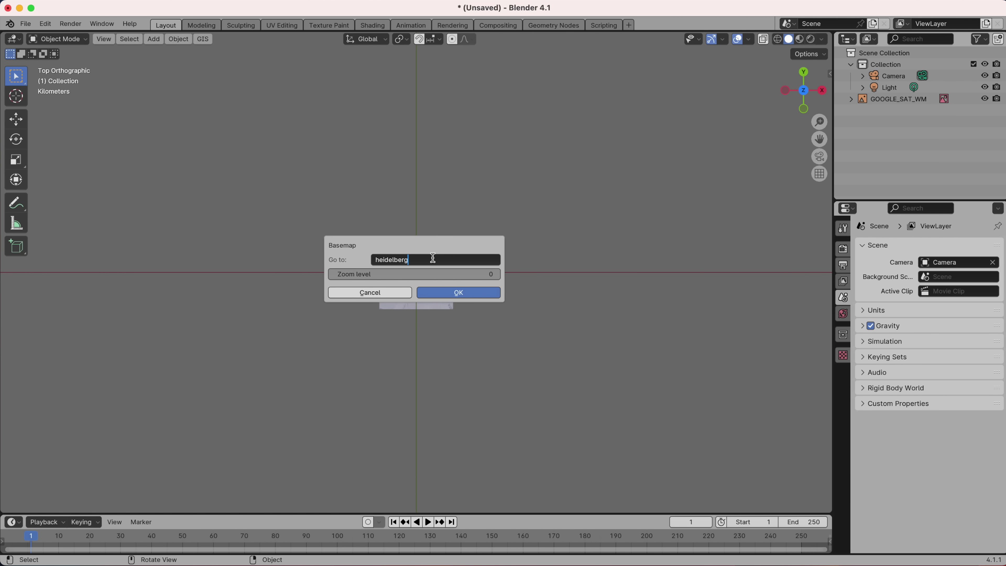
{"action": "left_click_drag", "start_coordinate": [433, 258], "coordinate": [366, 259]}
{"action": "key", "text": "super+v"}
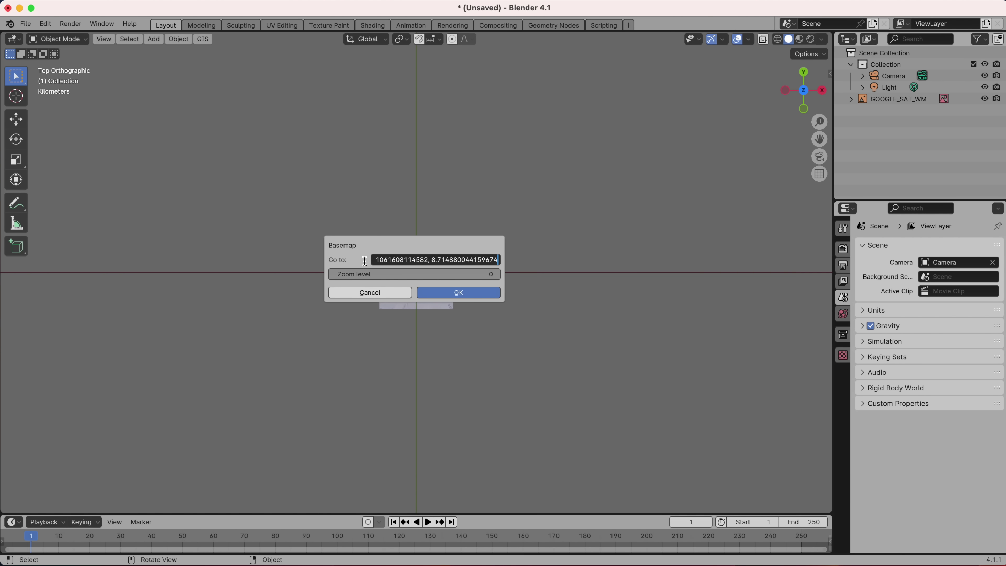
{"action": "left_click", "coordinate": [338, 273]}
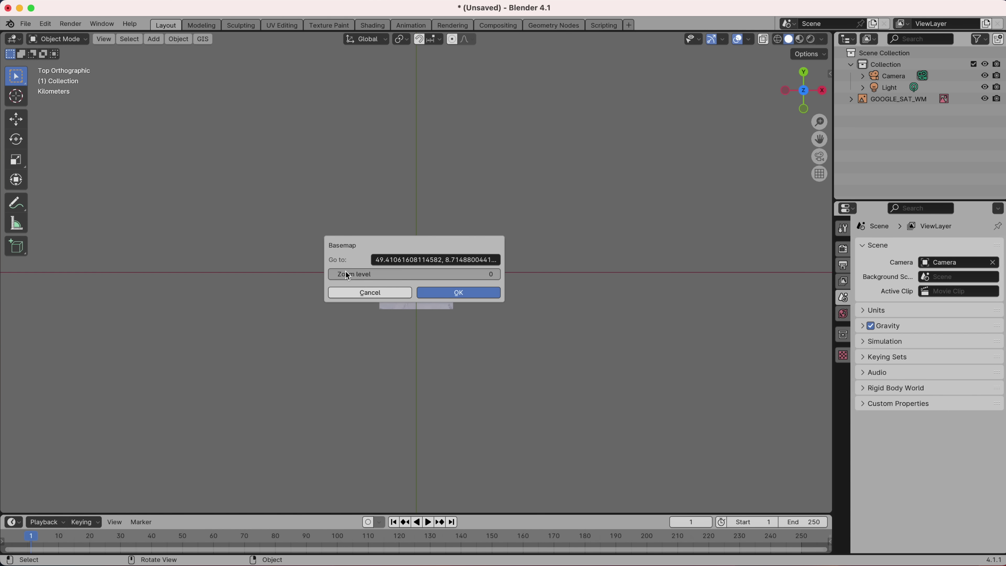
{"action": "left_click_drag", "start_coordinate": [358, 277], "coordinate": [460, 277]}
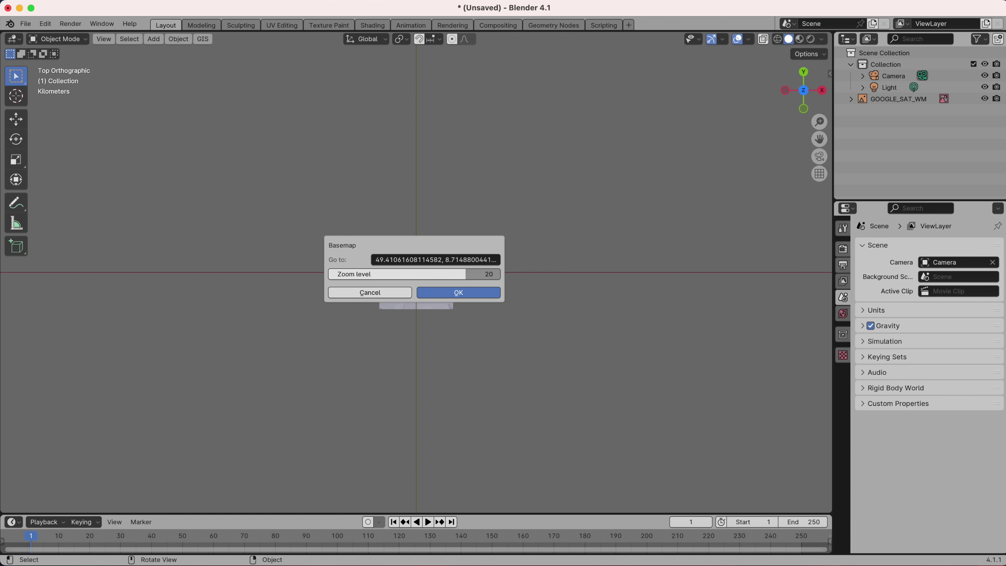
{"action": "left_click", "coordinate": [467, 290]}
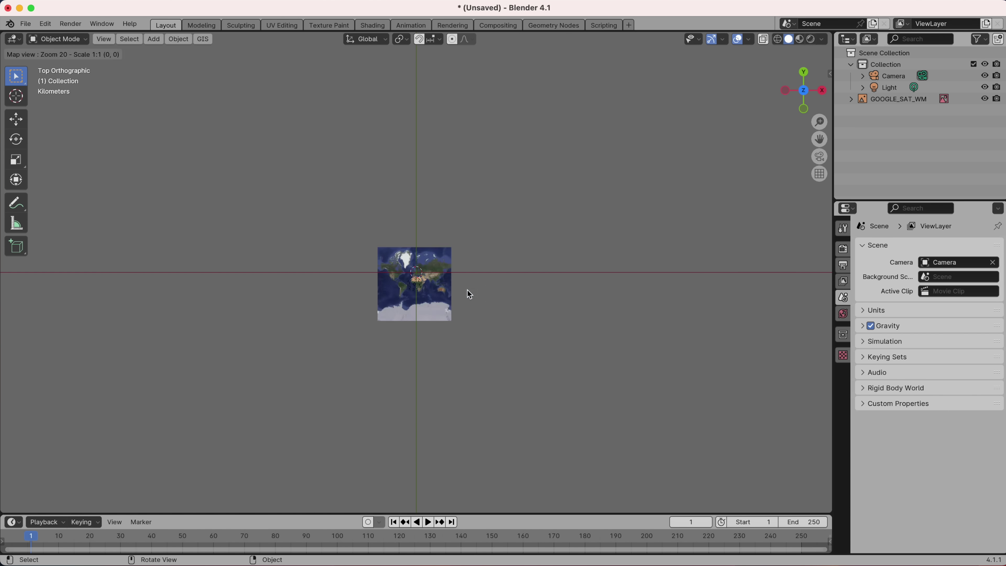
{"action": "scroll", "coordinate": [390, 289], "scroll_direction": "down", "scroll_amount": 1}
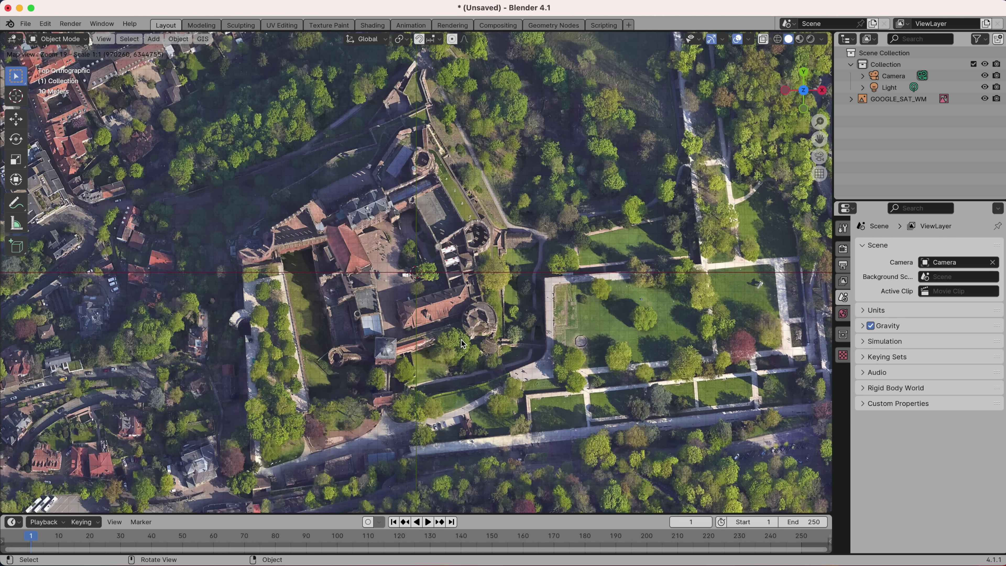
Pan the map so Heidelberg's old town fills the view, then orbit to inspect the satellite plane
{"action": "middle_click_drag", "start_coordinate": [422, 348], "coordinate": [587, 398]}
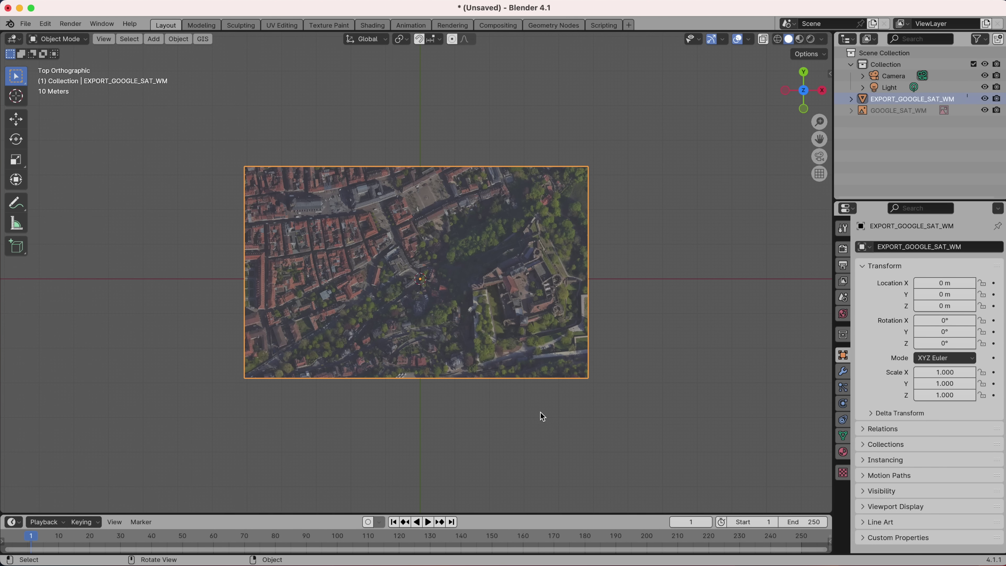
{"action": "middle_click_drag", "start_coordinate": [540, 417], "coordinate": [566, 357]}
{"action": "middle_click_drag", "start_coordinate": [438, 420], "coordinate": [465, 404]}
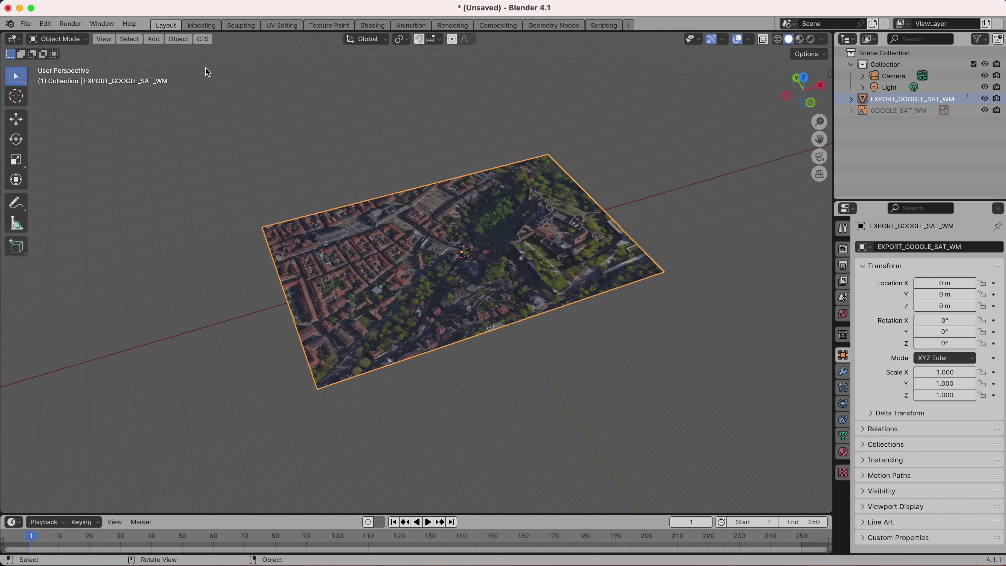
Download SRTM elevation for the map plane from the Marine-geo.org GMRT server
{"action": "left_click", "coordinate": [204, 39]}
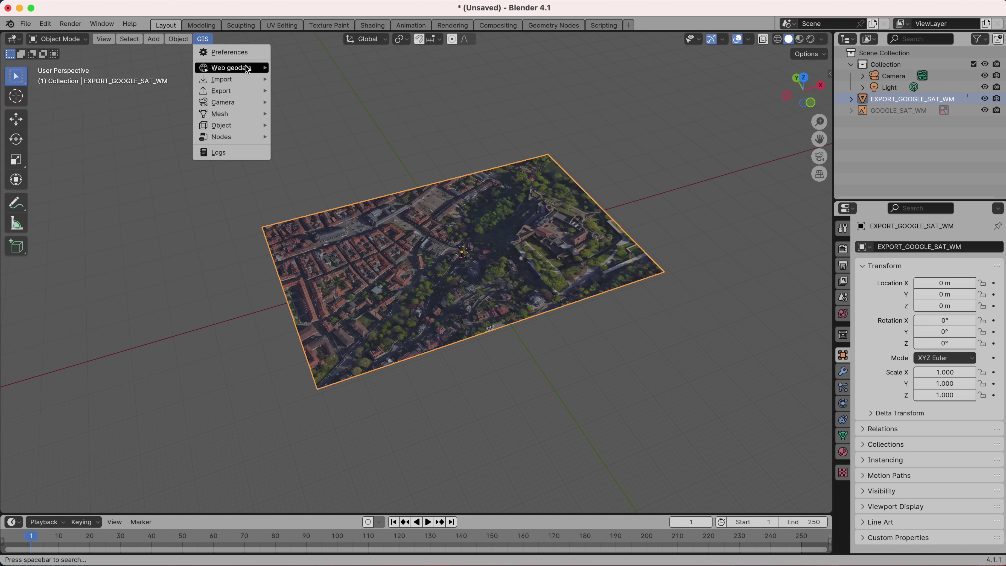
{"action": "mouse_move", "coordinate": [246, 68]}
{"action": "left_click", "coordinate": [303, 87]}
{"action": "left_click", "coordinate": [302, 85]}
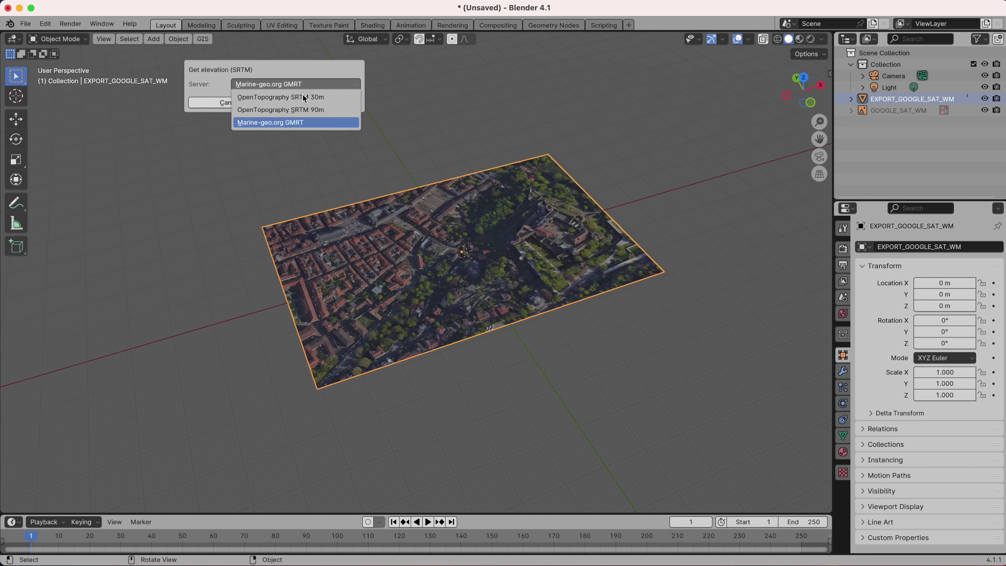
{"action": "left_click", "coordinate": [302, 124]}
{"action": "left_click", "coordinate": [318, 101]}
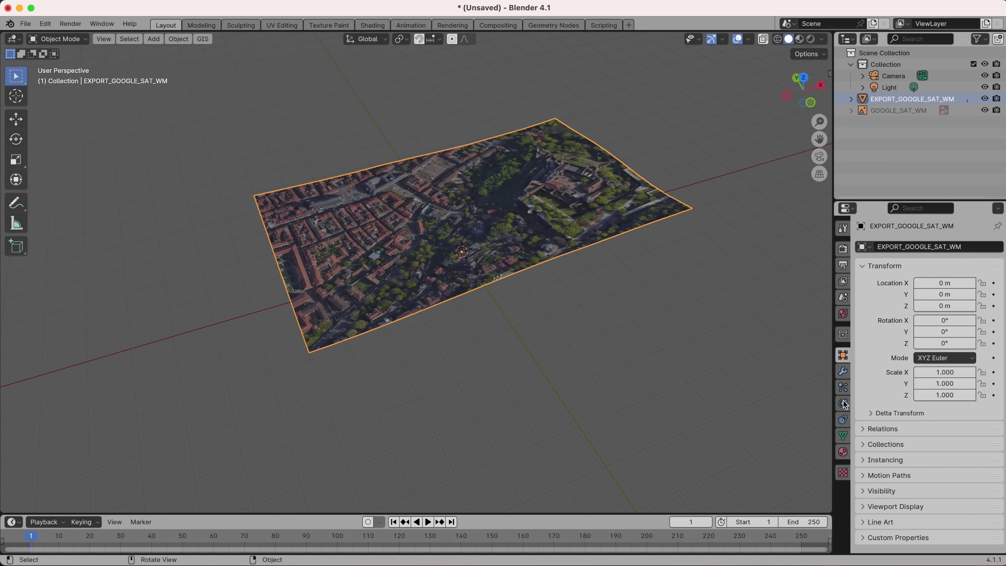
Apply the DEM subdivision and DEM.0 displacement modifiers to the plane
{"action": "left_click", "coordinate": [843, 371]}
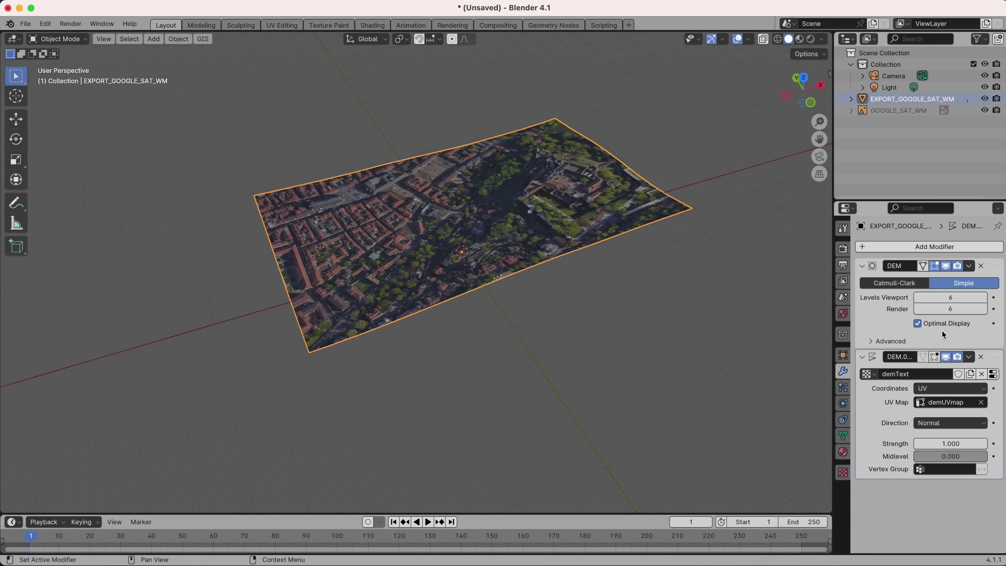
{"action": "left_click", "coordinate": [969, 268]}
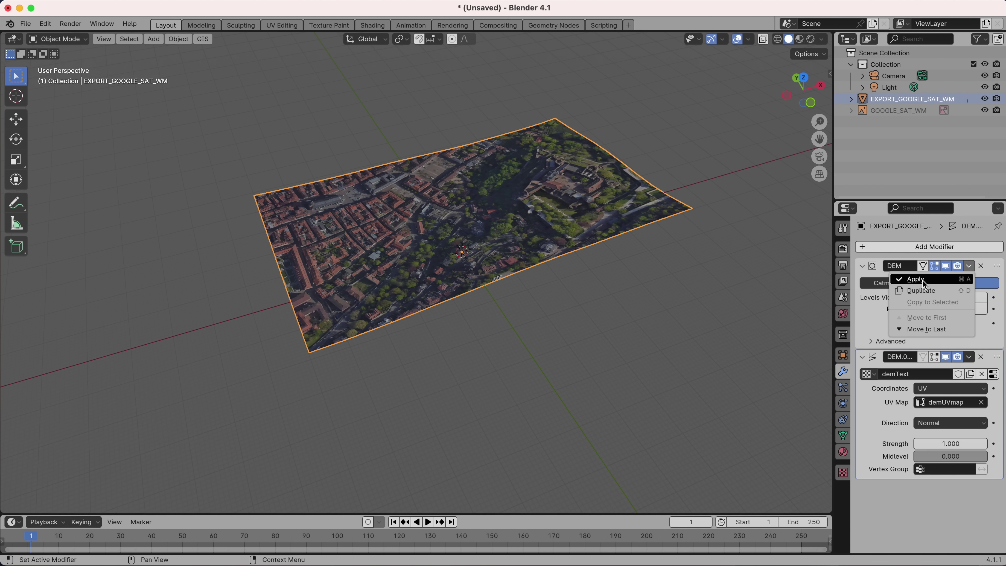
{"action": "left_click", "coordinate": [930, 278]}
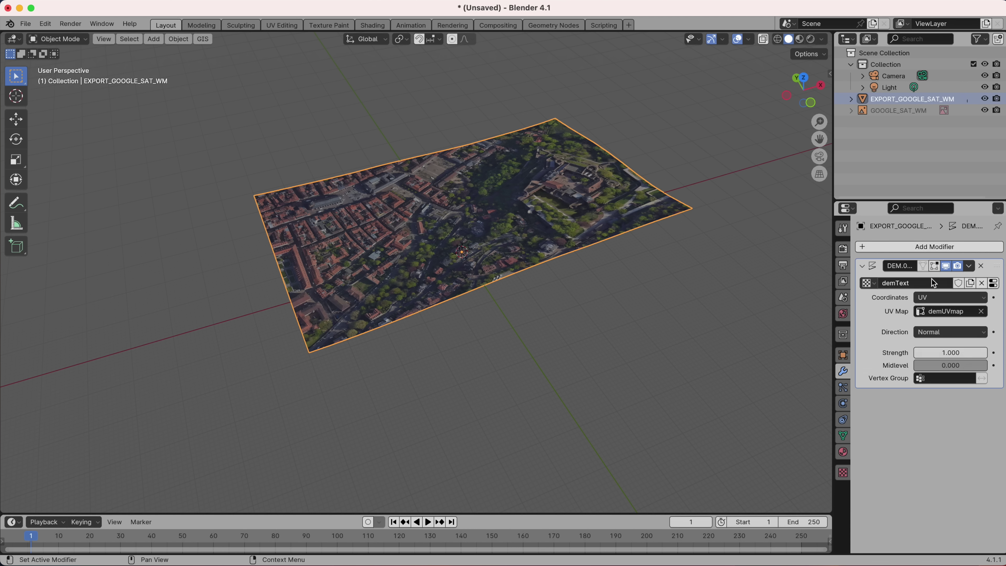
{"action": "left_click", "coordinate": [969, 267]}
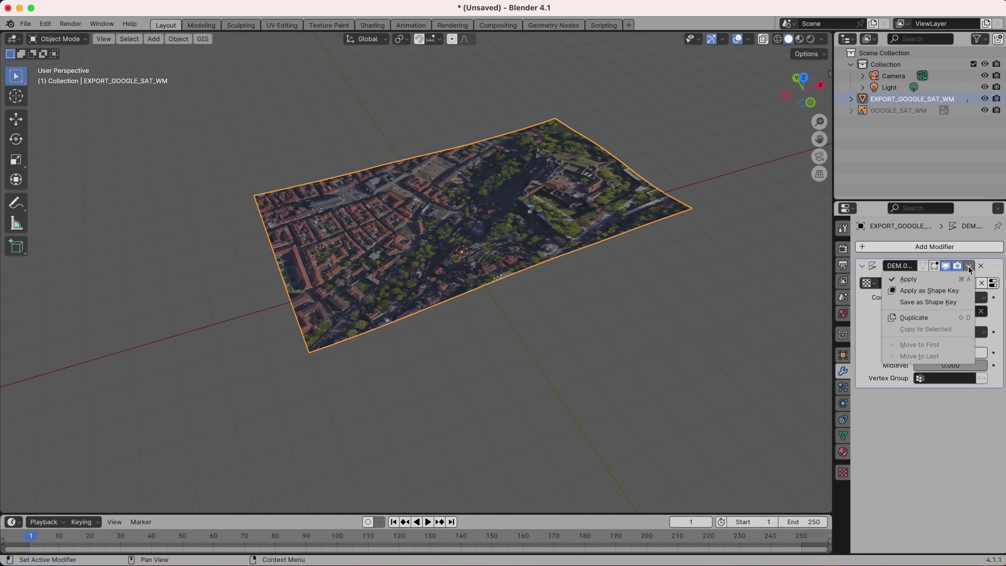
{"action": "left_click", "coordinate": [959, 282]}
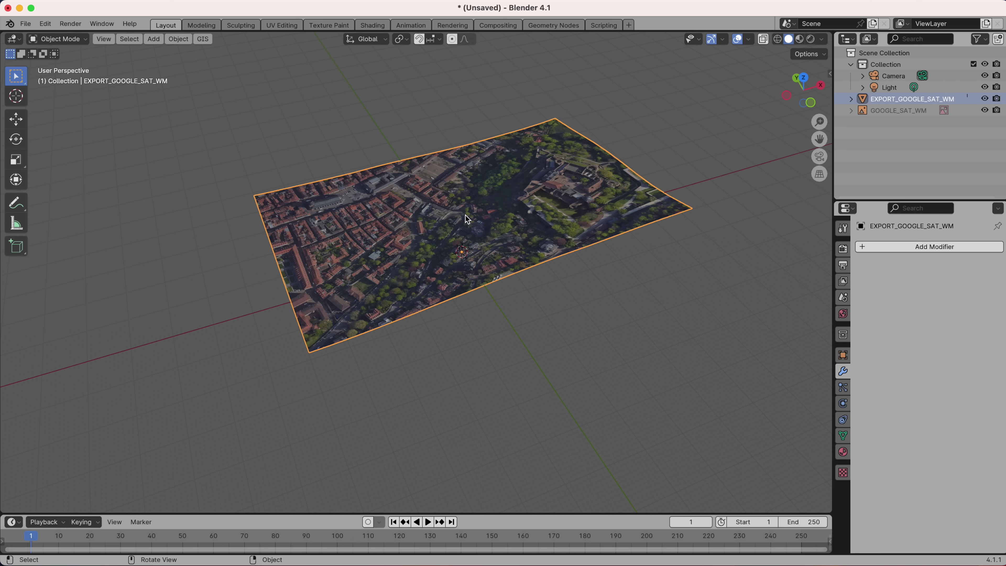
Import all seven OSM way categories with elevation from the EXPORT_GOOGLE_SAT_WM object
{"action": "left_click", "coordinate": [204, 40]}
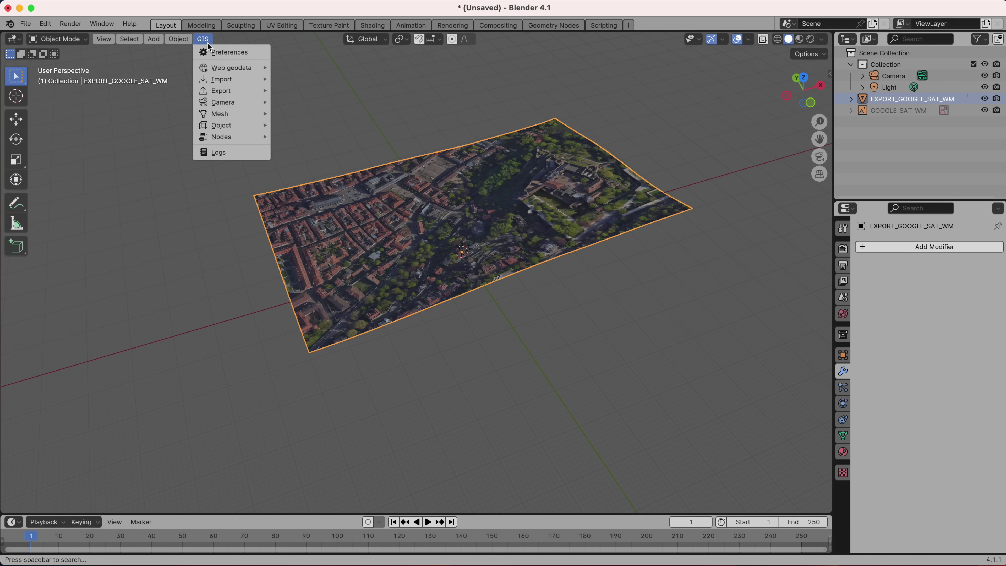
{"action": "mouse_move", "coordinate": [261, 68]}
{"action": "left_click", "coordinate": [314, 80]}
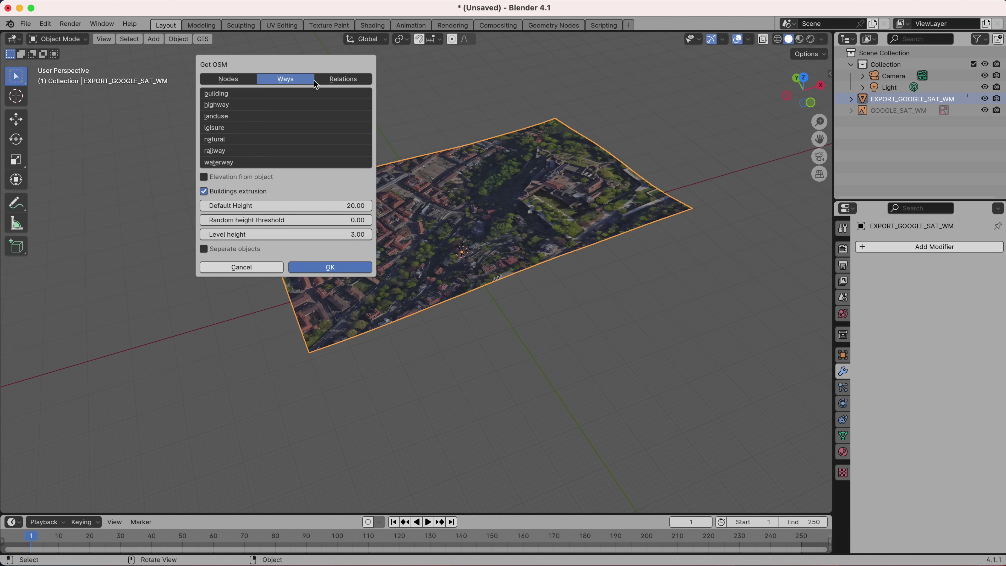
{"action": "left_click", "coordinate": [269, 95]}
{"action": "left_click_drag", "start_coordinate": [266, 104], "coordinate": [264, 171]}
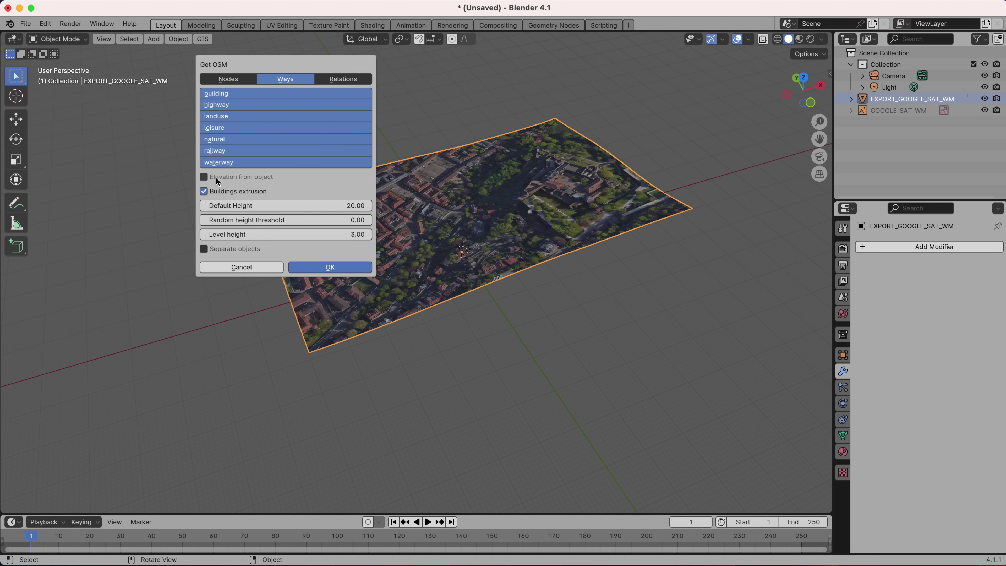
{"action": "left_click", "coordinate": [209, 179]}
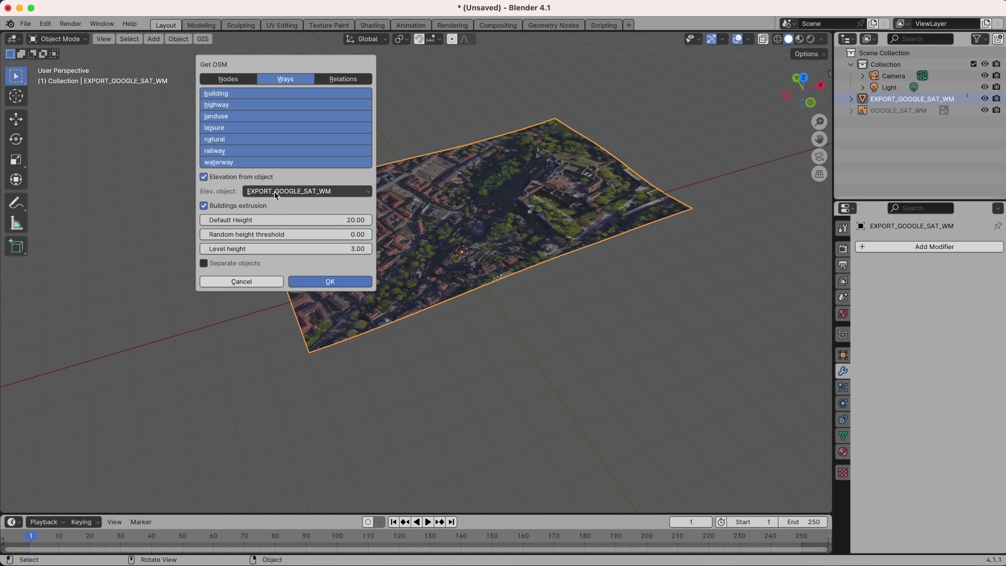
{"action": "left_click", "coordinate": [332, 283]}
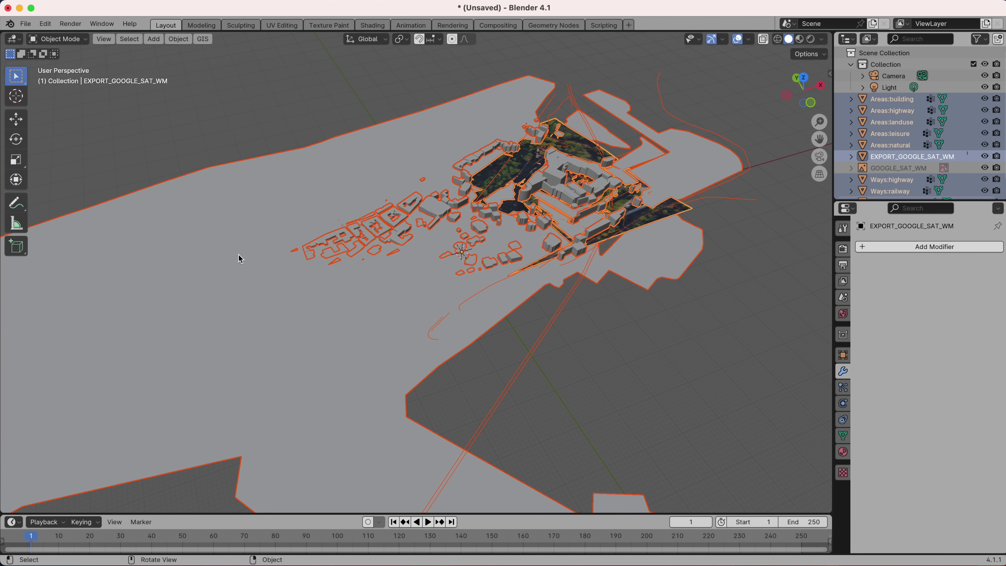
Delete the Areas:landuse object and select Areas:leisure for deletion
{"action": "left_click", "coordinate": [570, 162]}
{"action": "right_click", "coordinate": [382, 152]}
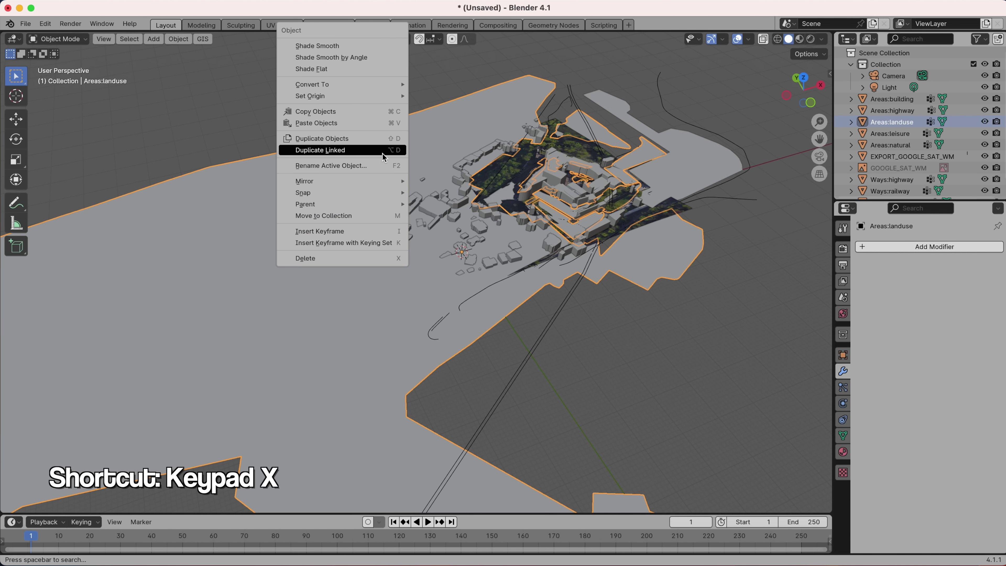
{"action": "left_click", "coordinate": [350, 259]}
{"action": "left_click", "coordinate": [647, 177]}
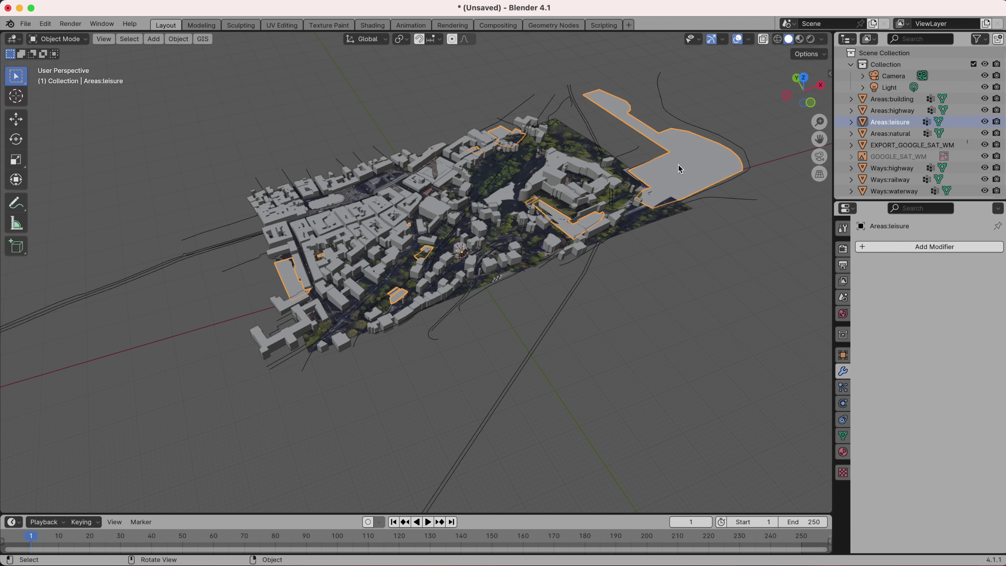
{"action": "right_click", "coordinate": [626, 258]}
Delete Areas:leisure, then select Areas:building through Ways:waterway and enter Edit Mode
{"action": "left_click", "coordinate": [626, 258]}
{"action": "left_click", "coordinate": [896, 99]}
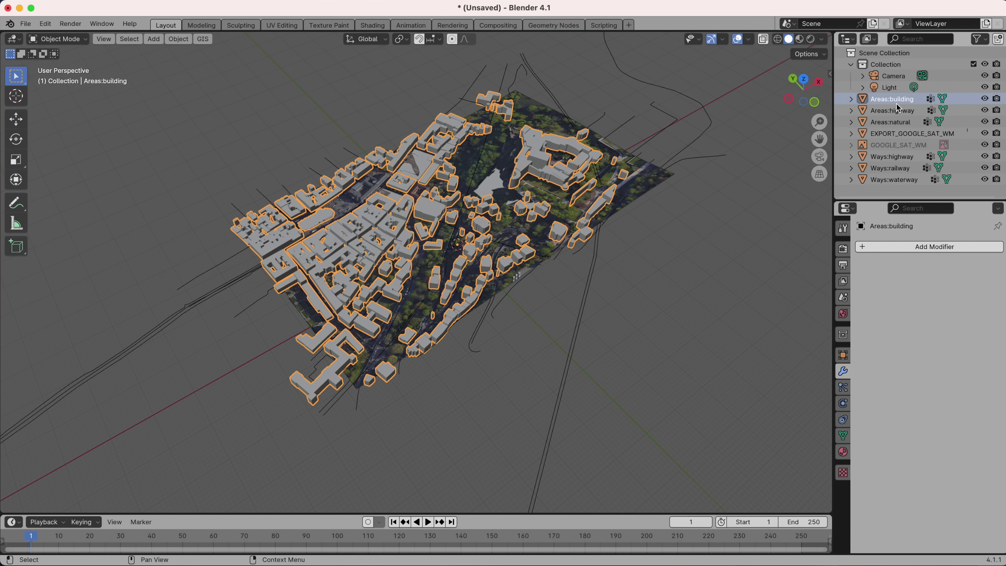
{"action": "left_click_drag", "start_coordinate": [894, 115], "coordinate": [896, 181]}
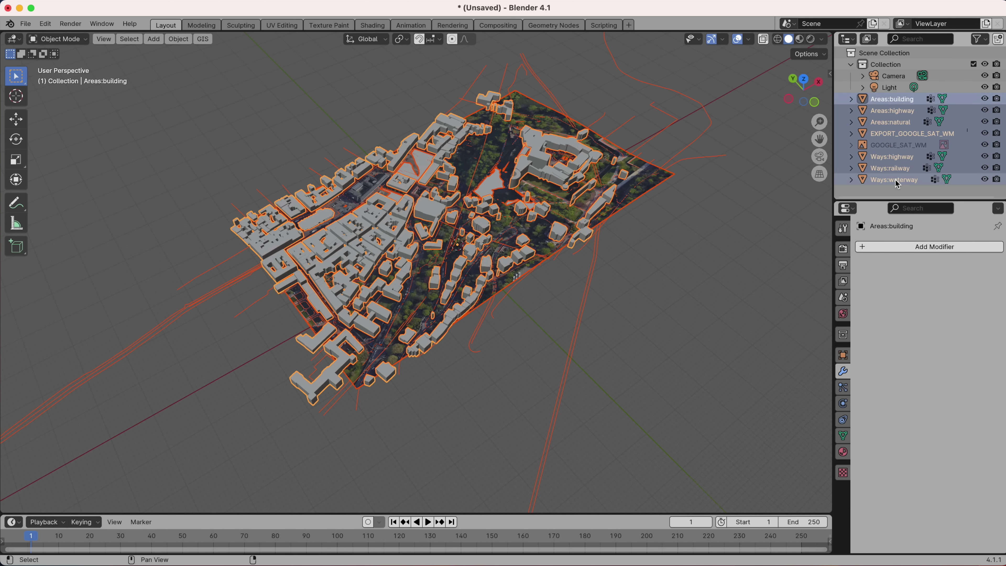
{"action": "left_click", "coordinate": [83, 45]}
{"action": "left_click", "coordinate": [79, 64]}
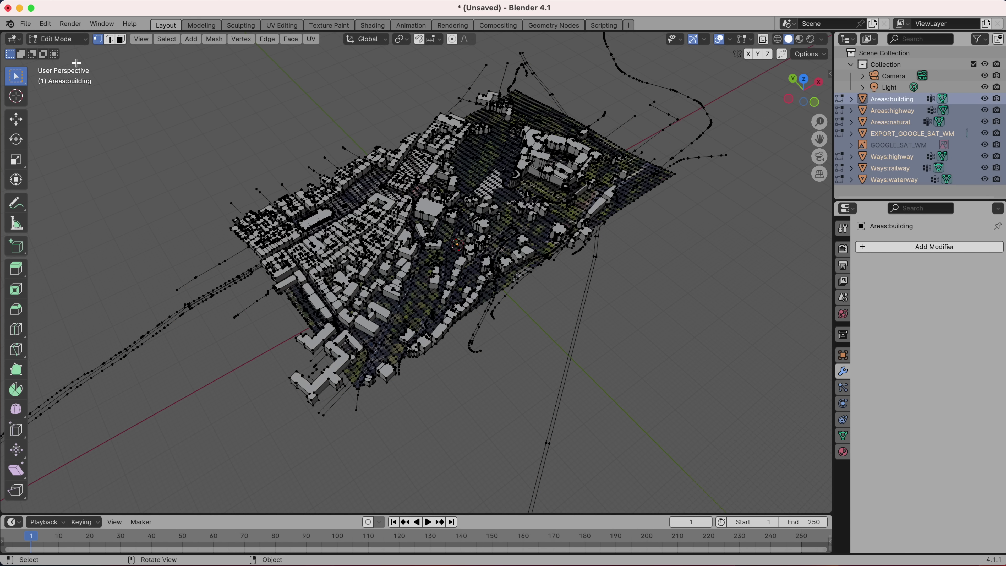
Switch to a top orthographic view and expand the Knife tool flyout
{"action": "middle_click_drag", "start_coordinate": [680, 323], "coordinate": [633, 349]}
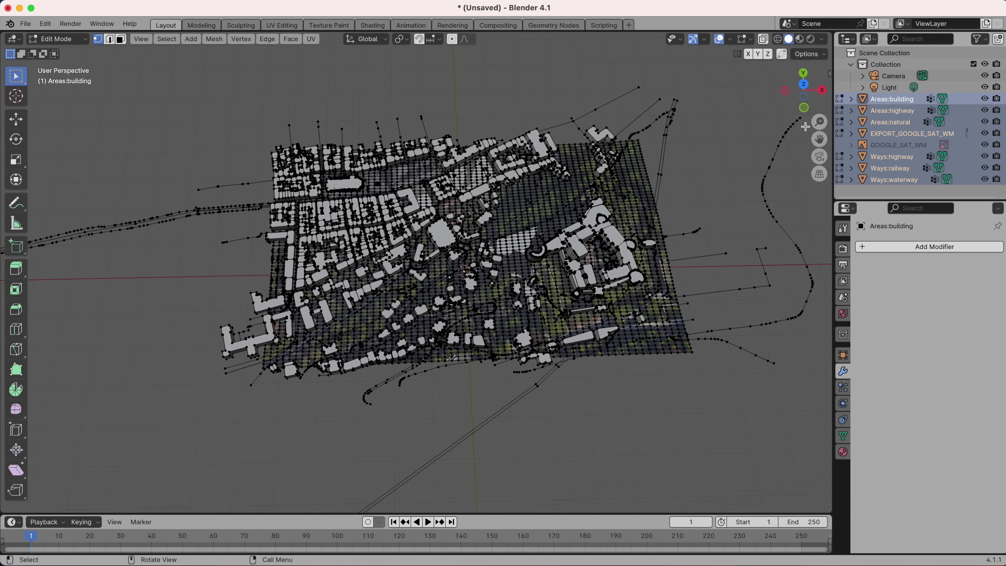
{"action": "left_click", "coordinate": [805, 88]}
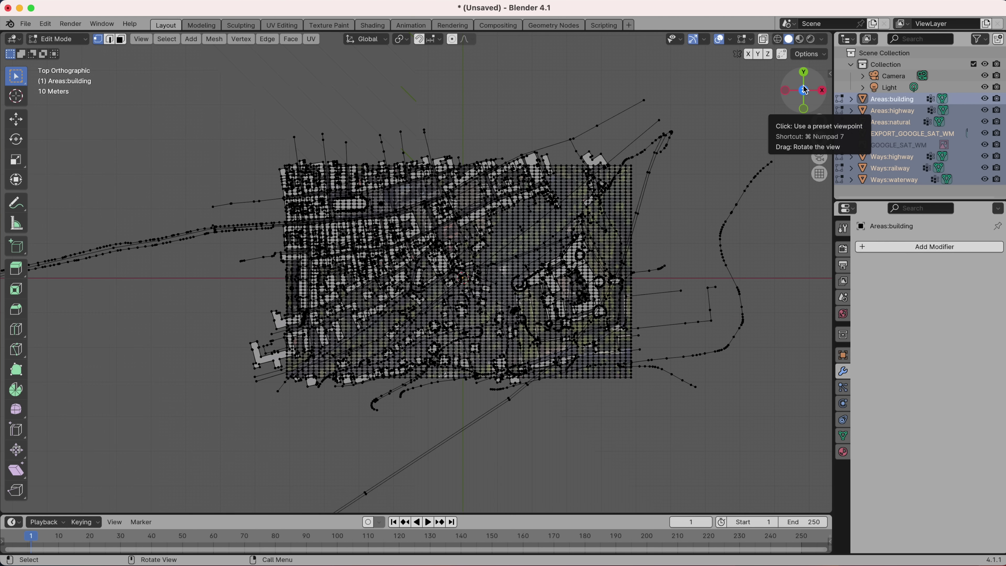
{"action": "left_click", "coordinate": [16, 350]}
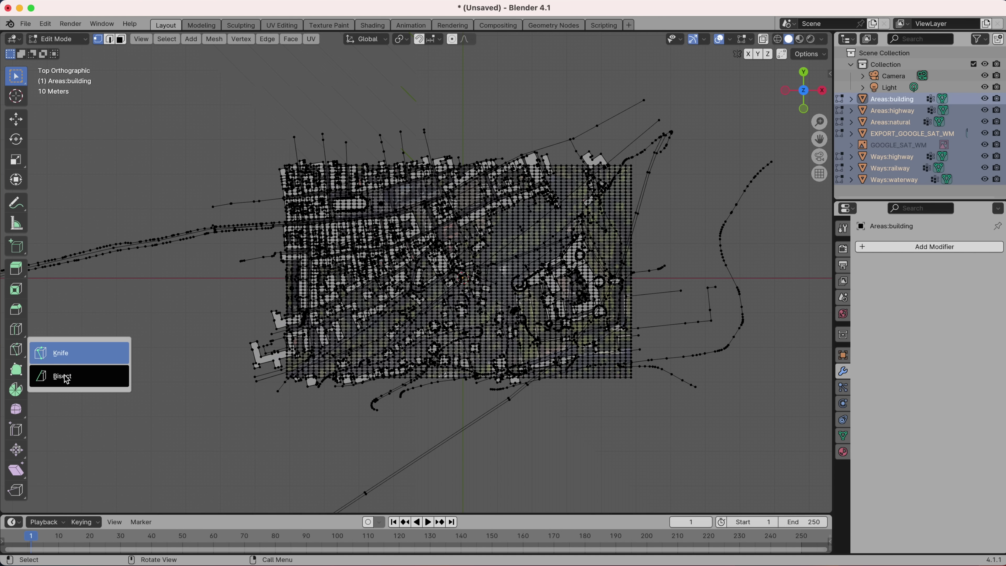
Bisect all geometry along the terrain's top edge with Clear Outer enabled
{"action": "left_click", "coordinate": [84, 382]}
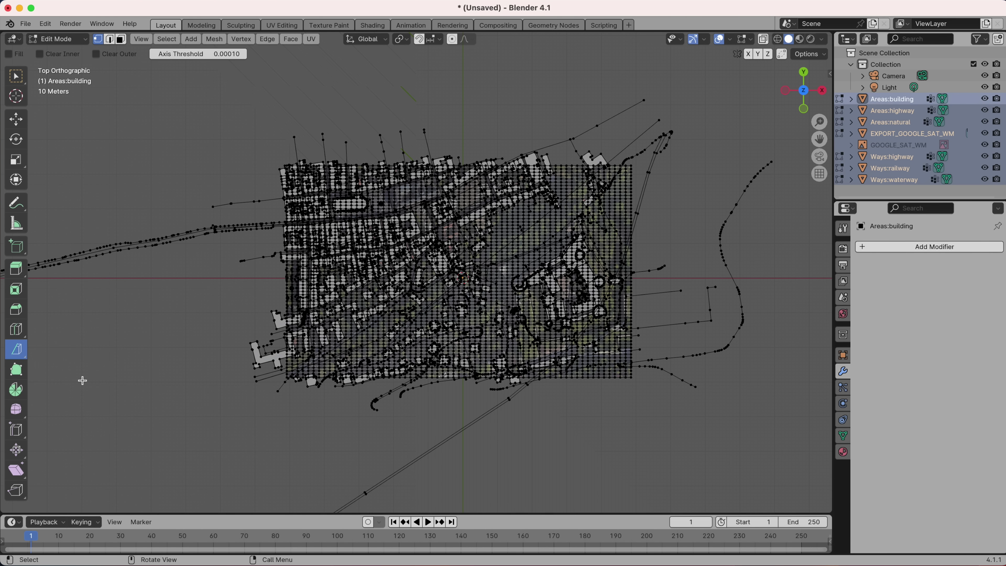
{"action": "key", "text": "a"}
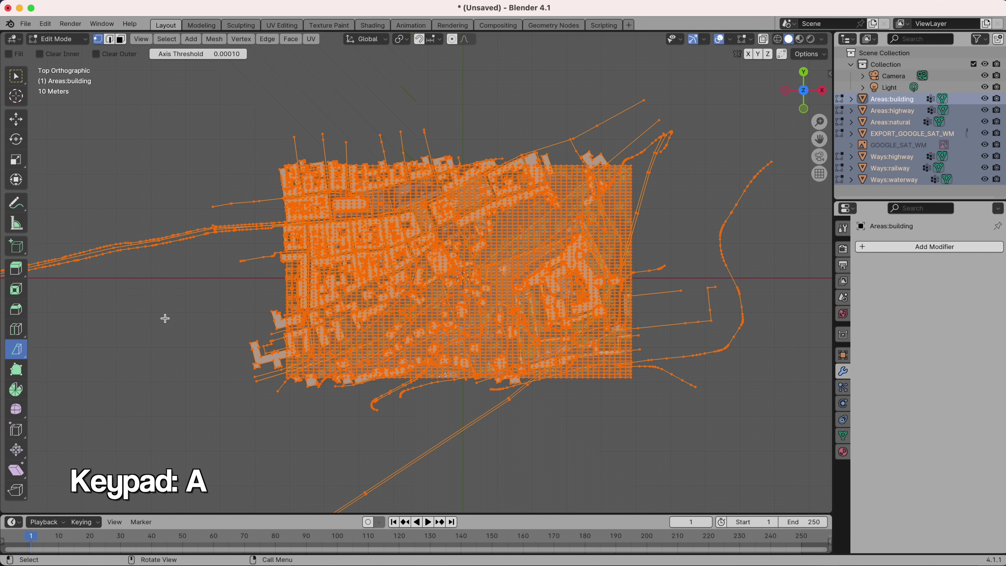
{"action": "left_click_drag", "start_coordinate": [245, 178], "coordinate": [622, 193]}
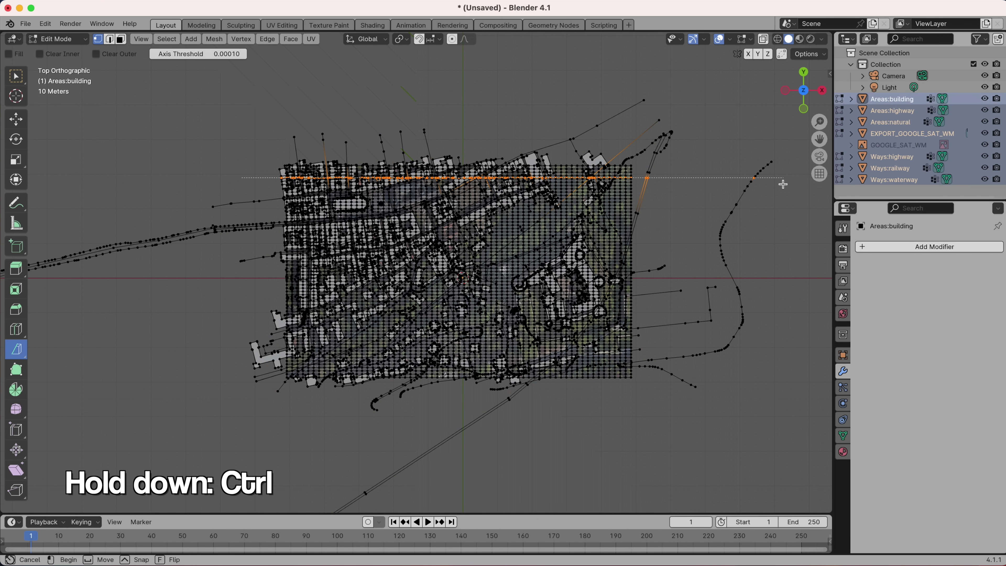
{"action": "left_click_drag", "start_coordinate": [783, 184], "coordinate": [788, 184], "text": "ctrl"}
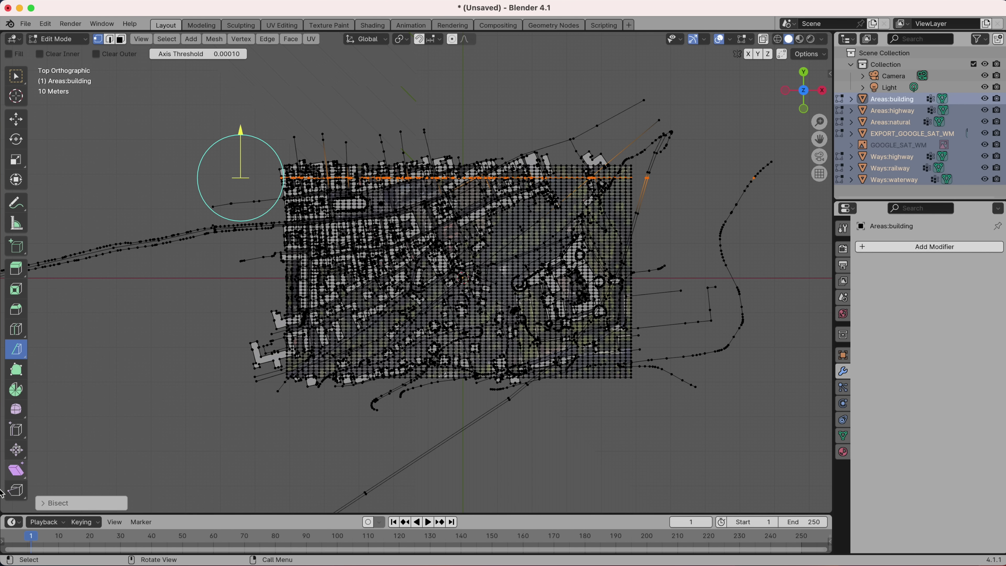
{"action": "left_click", "coordinate": [46, 504]}
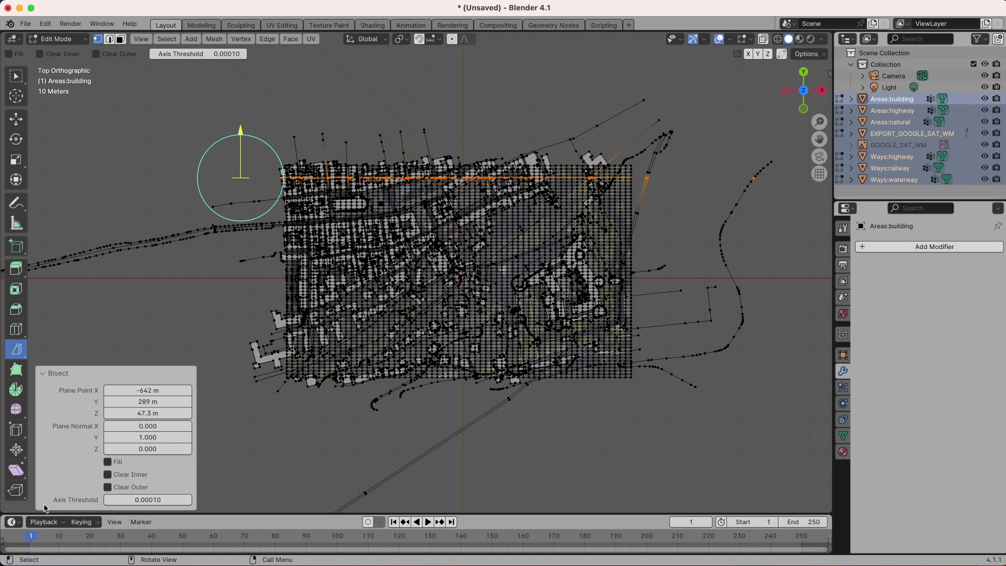
{"action": "left_click", "coordinate": [107, 474]}
{"action": "left_click", "coordinate": [107, 475]}
{"action": "left_click", "coordinate": [107, 487]}
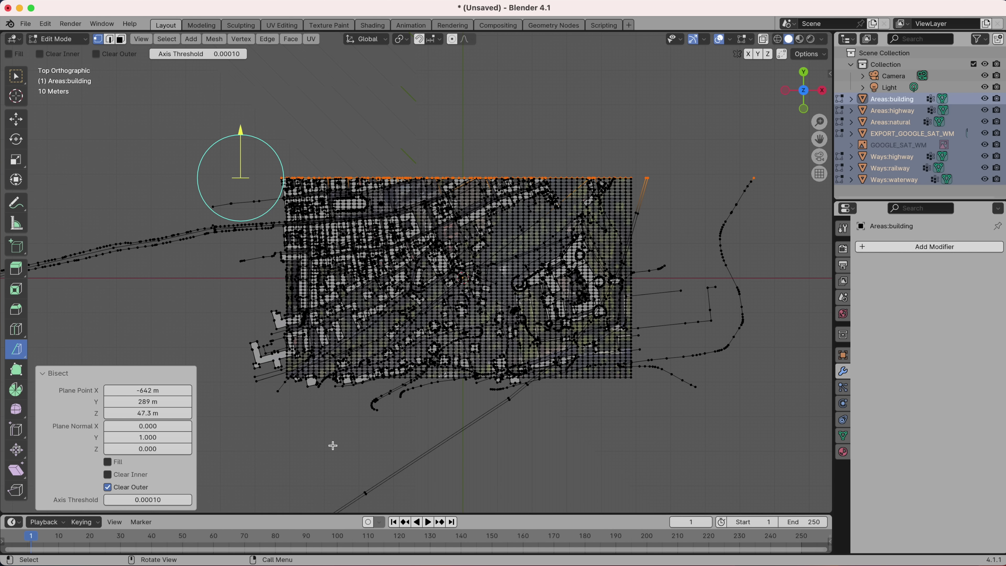
Bisect along the terrain's left edge and orbit to inspect the trimmed model
{"action": "middle_click_drag", "start_coordinate": [333, 445], "coordinate": [422, 417]}
{"action": "key", "text": "KP_7"}
{"action": "left_click_drag", "start_coordinate": [298, 148], "coordinate": [317, 432]}
{"action": "key", "text": "a"}
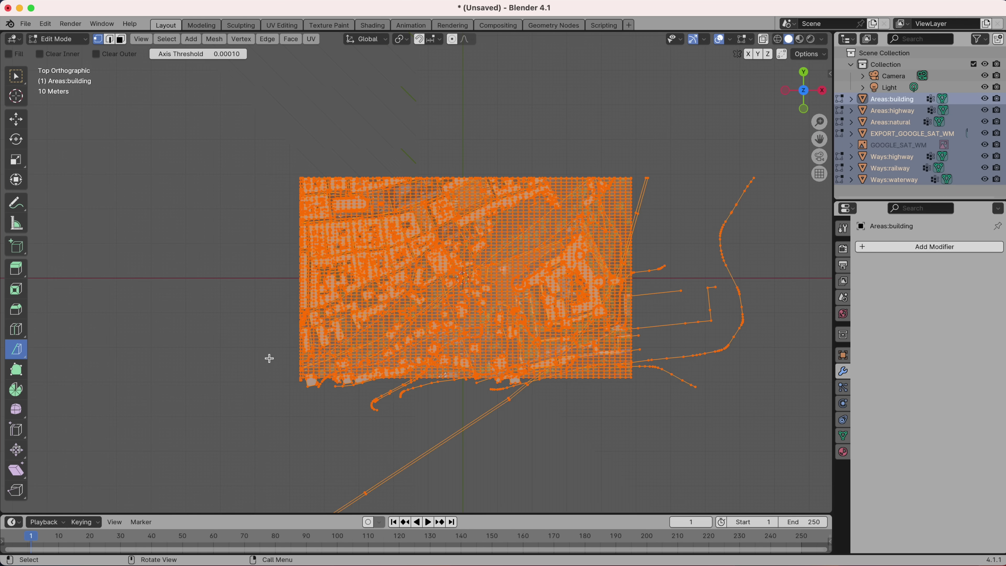
{"action": "middle_click_drag", "start_coordinate": [269, 358], "coordinate": [300, 349]}
{"action": "key", "text": "KP_7"}
{"action": "middle_click_drag", "start_coordinate": [435, 376], "coordinate": [495, 388]}
{"action": "key", "text": "ctrl+z"}
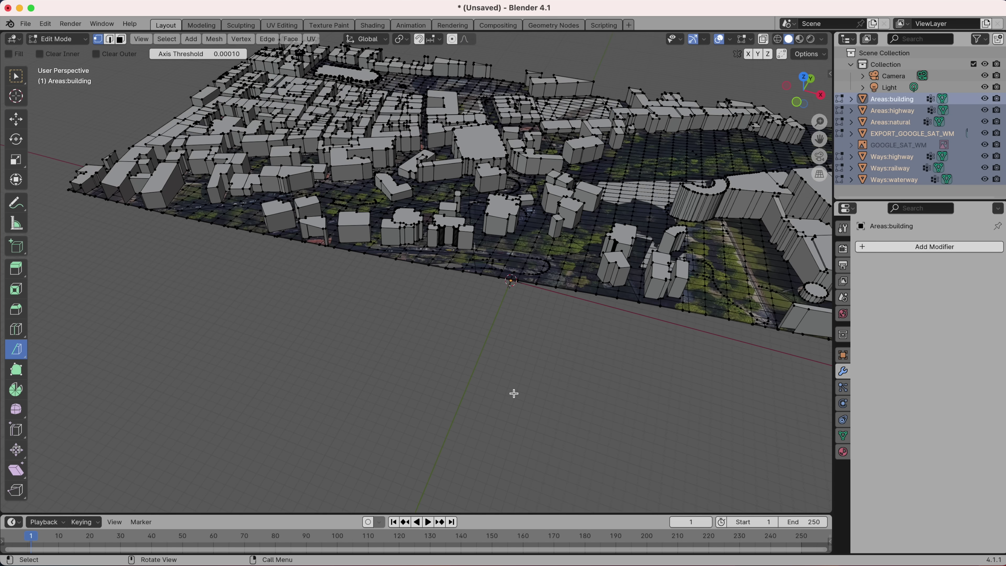
Fill an open building base loop at the cut edge with a new face
{"action": "middle_click_drag", "start_coordinate": [565, 381], "coordinate": [633, 400]}
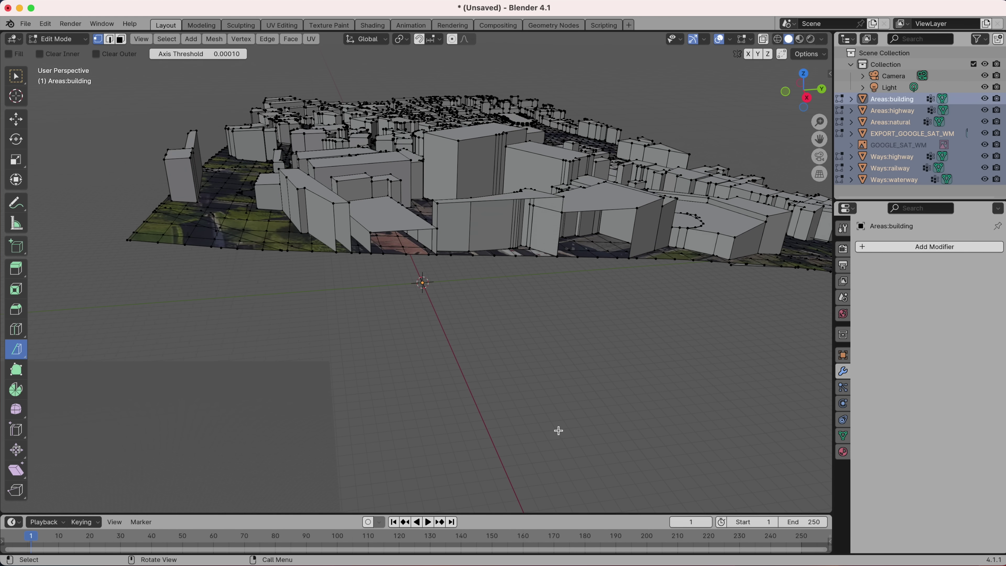
{"action": "mouse_move", "coordinate": [558, 431]}
{"action": "middle_mouse_down"}
{"action": "mouse_move", "coordinate": [568, 429]}
{"action": "mouse_move", "coordinate": [548, 432]}
{"action": "middle_mouse_up"}
{"action": "scroll", "coordinate": [558, 414], "scroll_direction": "up", "scroll_amount": 2}
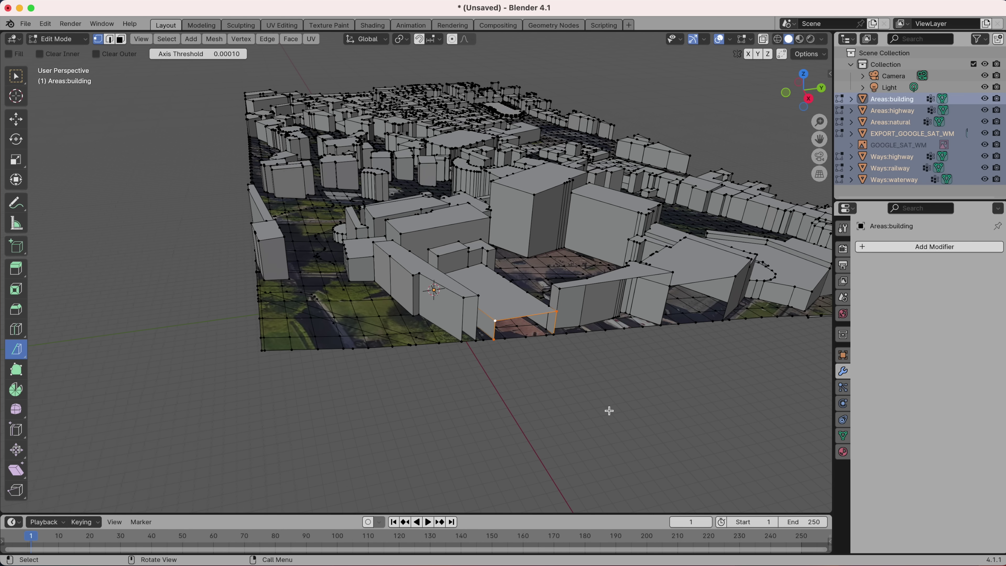
{"action": "key", "text": "f"}
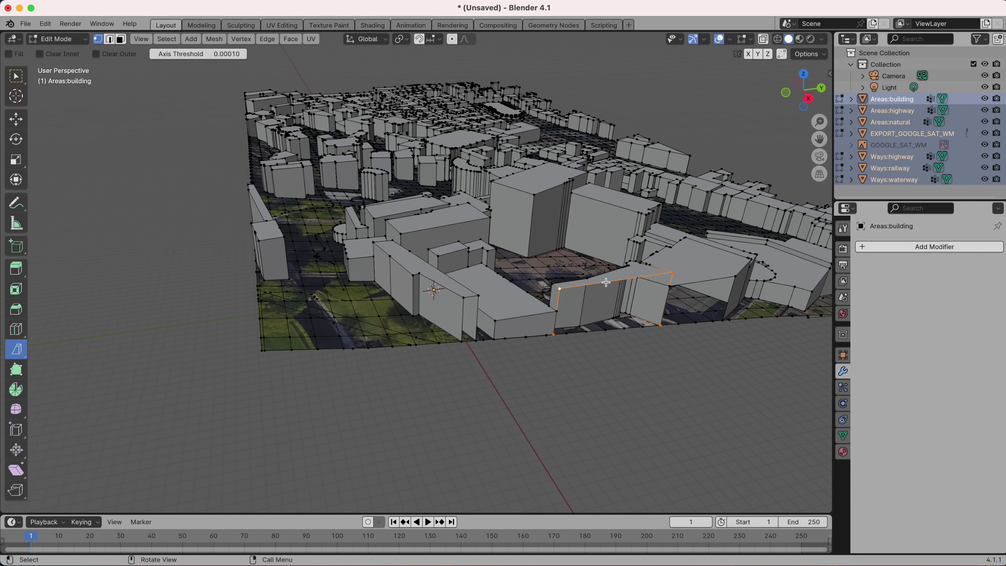
Select further open edge loops on the cut buildings' tops and sides
{"action": "middle_click_drag", "start_coordinate": [649, 387], "coordinate": [316, 295]}
{"action": "left_click", "coordinate": [318, 330]}
{"action": "middle_click_drag", "start_coordinate": [349, 265], "coordinate": [143, 120]}
{"action": "left_click", "coordinate": [713, 347], "text": "alt"}
{"action": "left_click", "coordinate": [460, 317], "text": "alt"}
Return to Object Mode and select the EXPORT_GOOGLE_SAT_WM terrain plane
{"action": "left_click", "coordinate": [82, 39]}
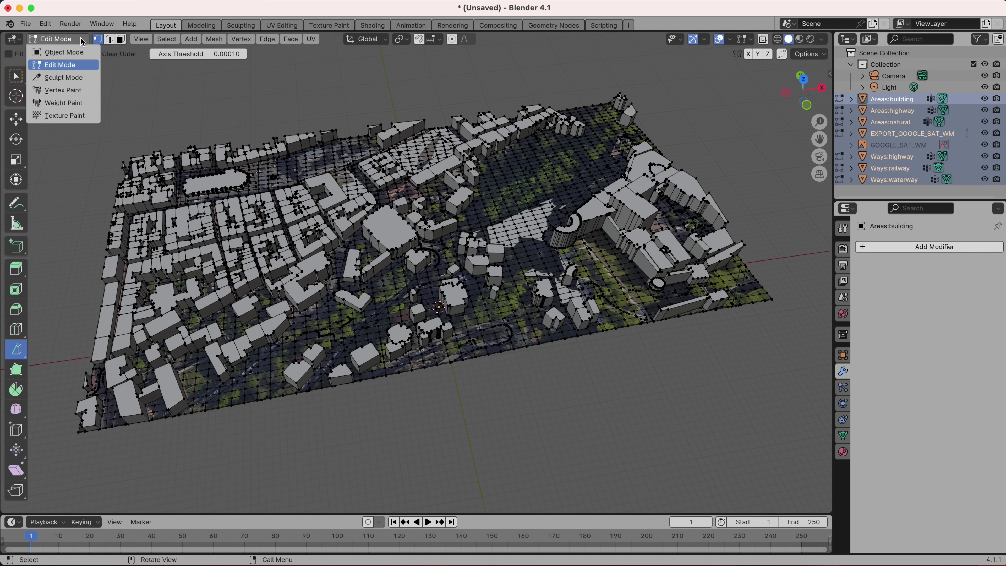
{"action": "left_click", "coordinate": [62, 53]}
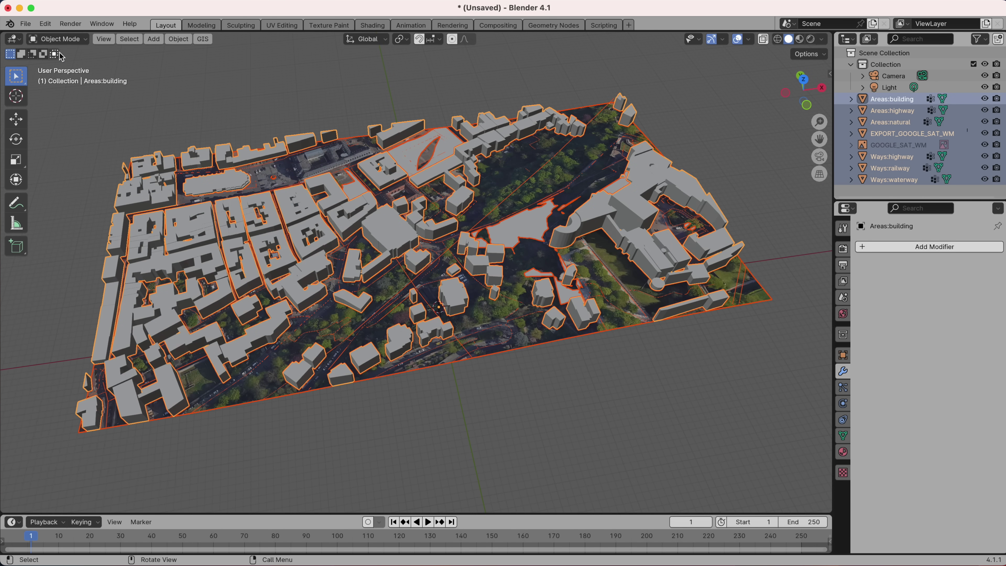
{"action": "left_click", "coordinate": [536, 185]}
{"action": "middle_click_drag", "start_coordinate": [536, 184], "coordinate": [281, 163]}
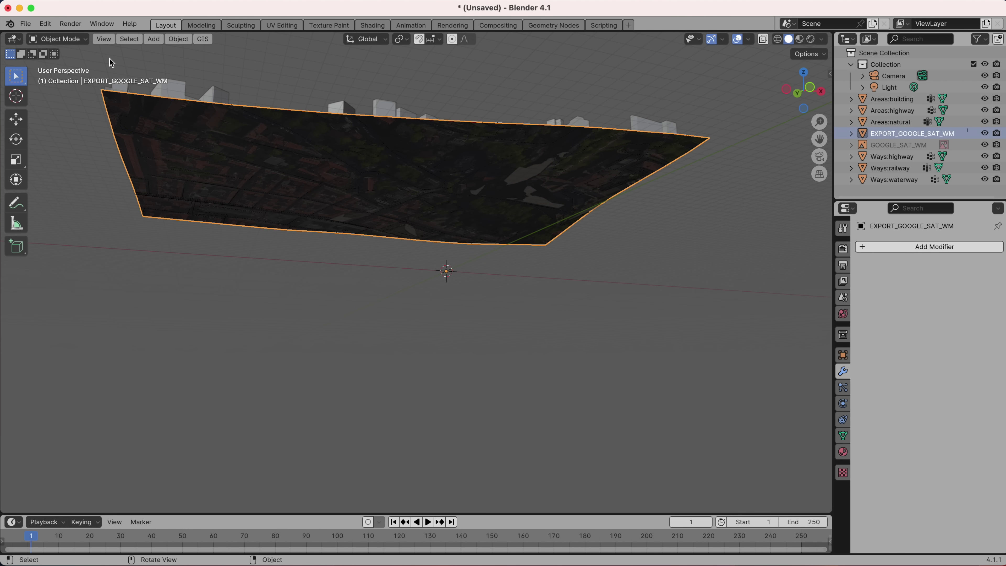
In Edit Mode, select the whole terrain and extrude it about 164.7 m downward
{"action": "left_click", "coordinate": [75, 40]}
{"action": "left_click", "coordinate": [75, 65]}
{"action": "middle_click_drag", "start_coordinate": [277, 277], "coordinate": [457, 399]}
{"action": "key", "text": "a"}
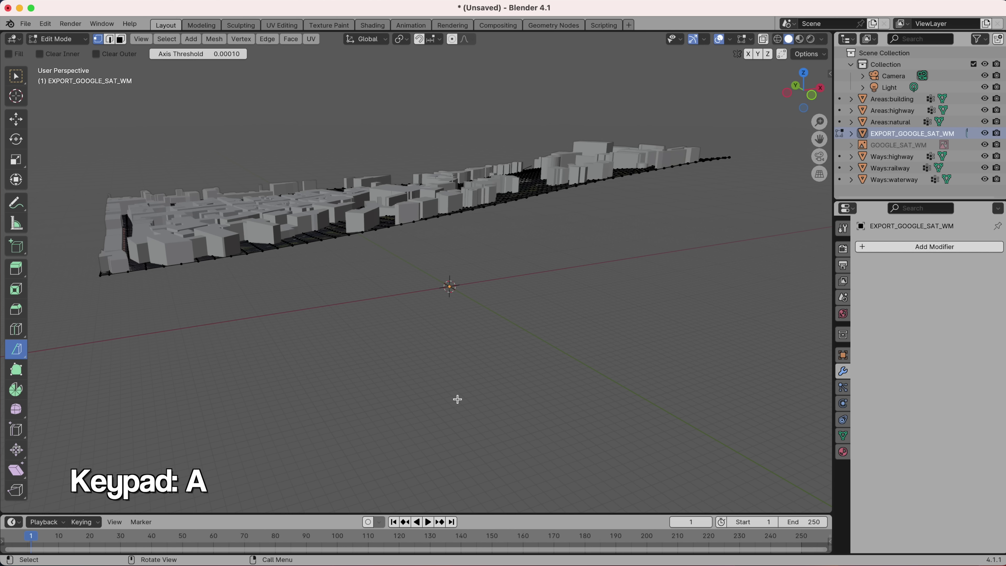
{"action": "key", "text": "e"}
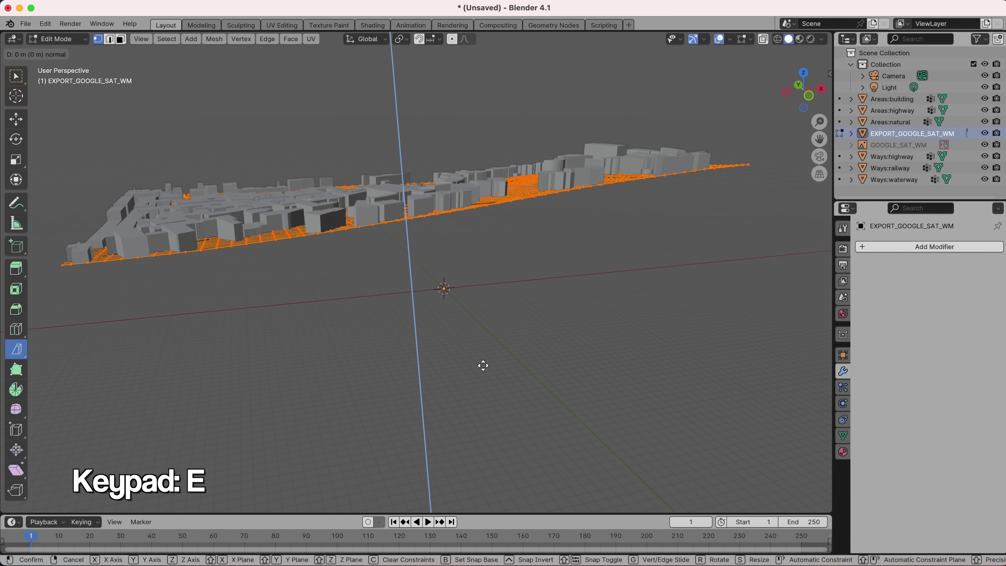
{"action": "middle_click_drag", "start_coordinate": [424, 285], "coordinate": [418, 465]}
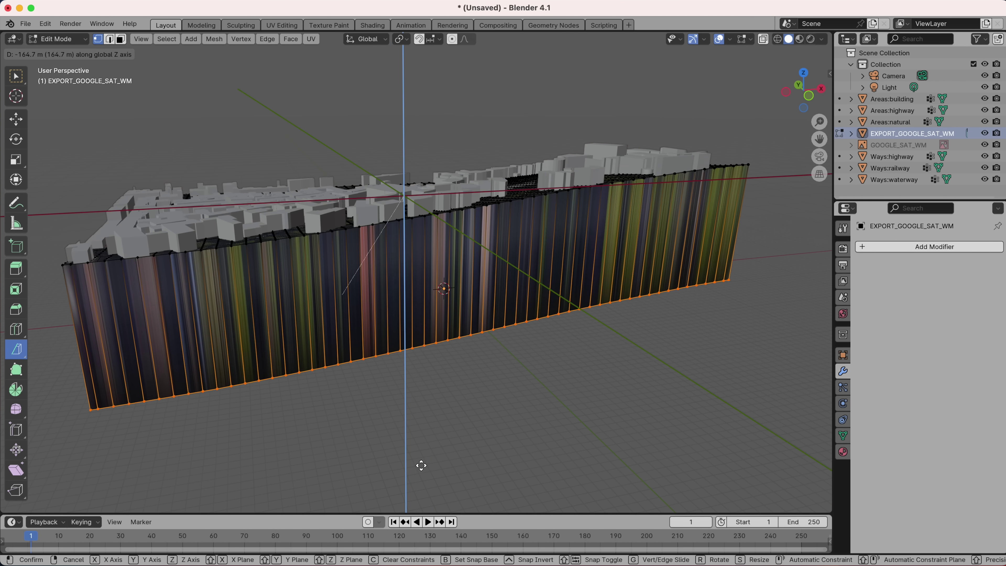
Bisect the extruded terrain base flat at Z 108 m, with Fill and Clear Inner on
{"action": "left_click", "coordinate": [465, 427]}
{"action": "key", "text": "a"}
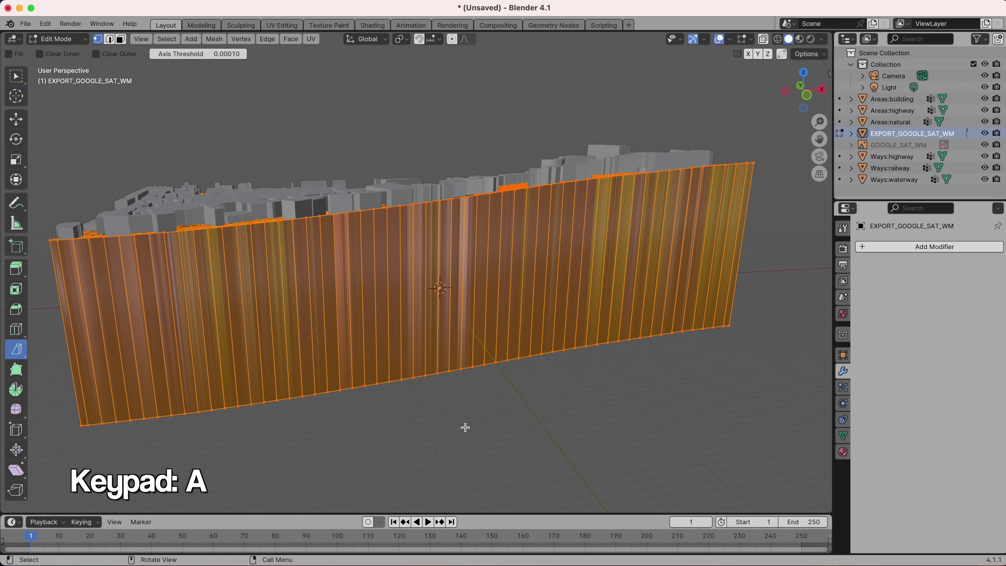
{"action": "left_click", "coordinate": [800, 87]}
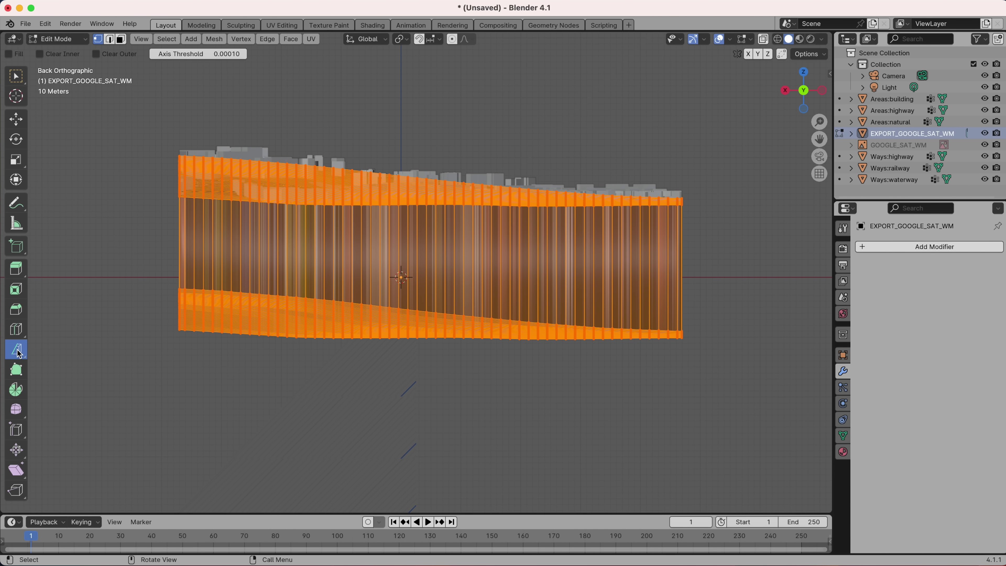
{"action": "left_click_drag", "start_coordinate": [156, 213], "coordinate": [725, 226]}
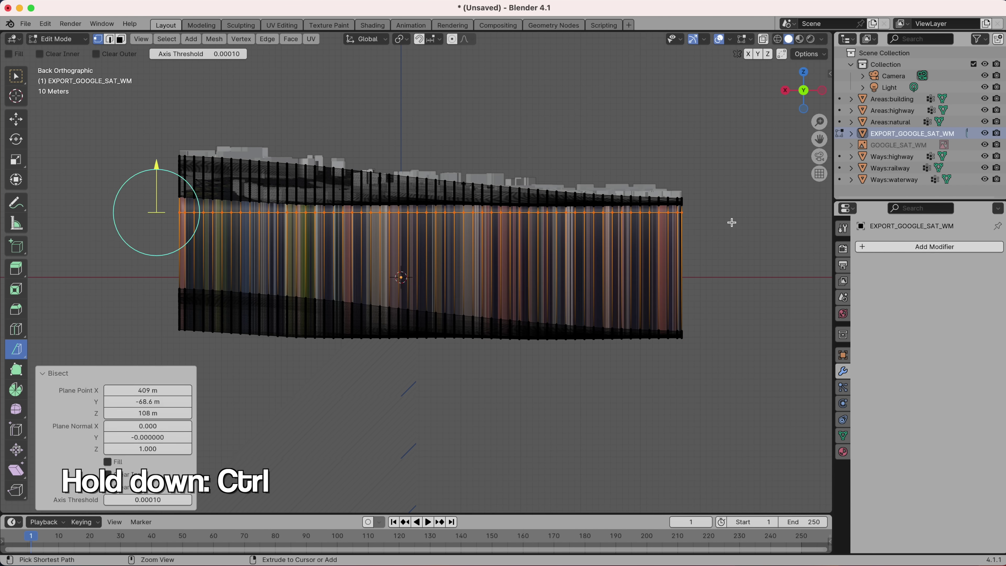
{"action": "left_click", "coordinate": [108, 461]}
{"action": "left_click", "coordinate": [108, 474]}
{"action": "middle_click_drag", "start_coordinate": [435, 357], "coordinate": [179, 216]}
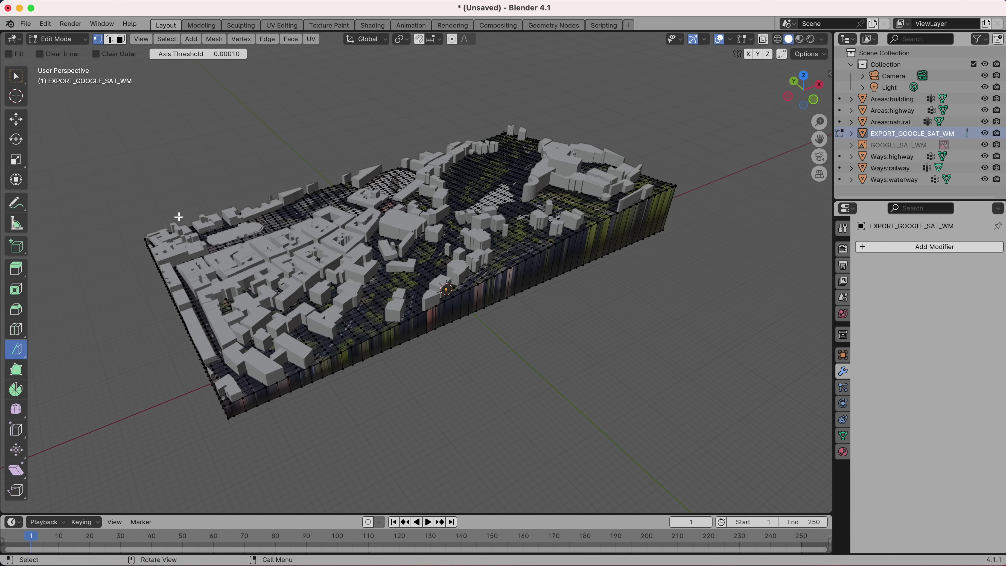
Return to Object Mode and select the Ways:highway object in the Outliner
{"action": "left_click", "coordinate": [68, 40]}
{"action": "left_click", "coordinate": [66, 52]}
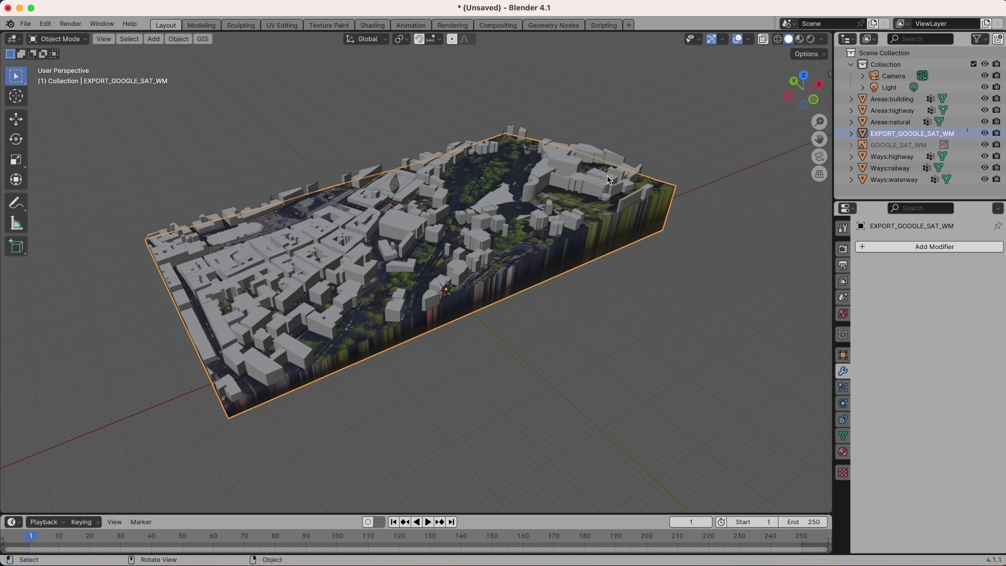
{"action": "middle_click_drag", "start_coordinate": [734, 273], "coordinate": [764, 253]}
{"action": "left_click", "coordinate": [892, 156]}
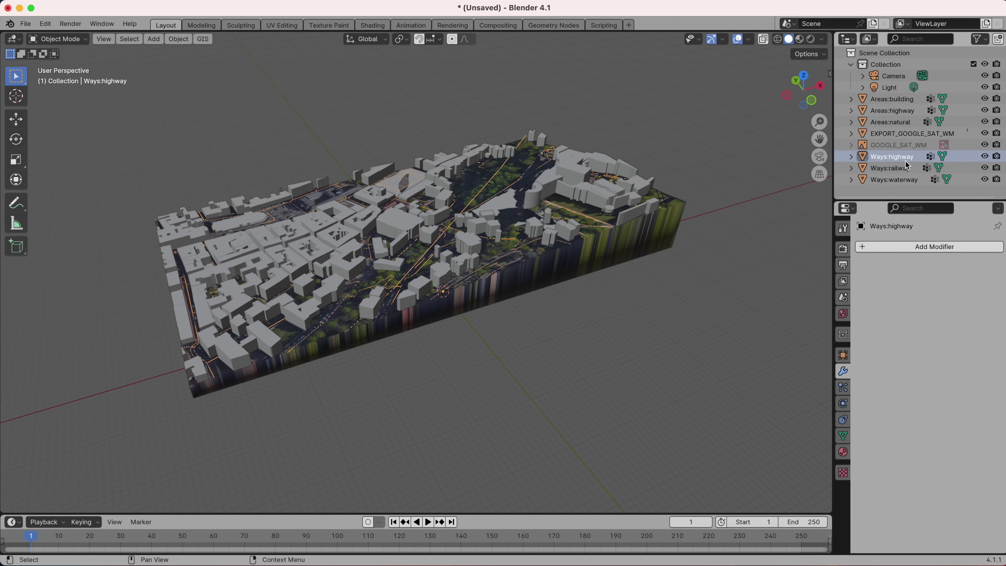
{"action": "left_click", "coordinate": [905, 170]}
{"action": "left_click", "coordinate": [906, 157]}
In Edit Mode, extrude all Ways:highway road edges about 3.7 m upward along Z
{"action": "left_click", "coordinate": [178, 39]}
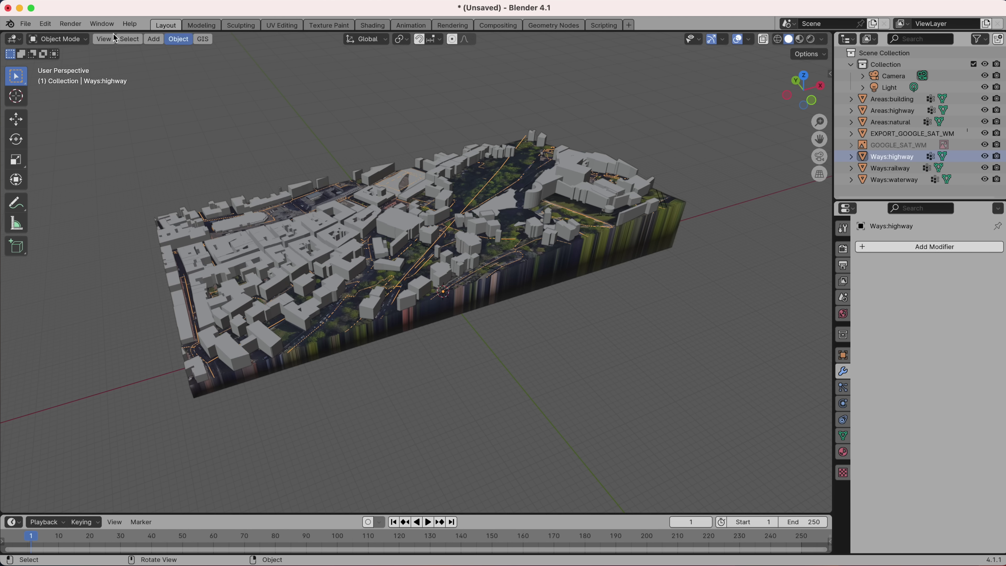
{"action": "left_click", "coordinate": [39, 42]}
{"action": "left_click", "coordinate": [64, 65]}
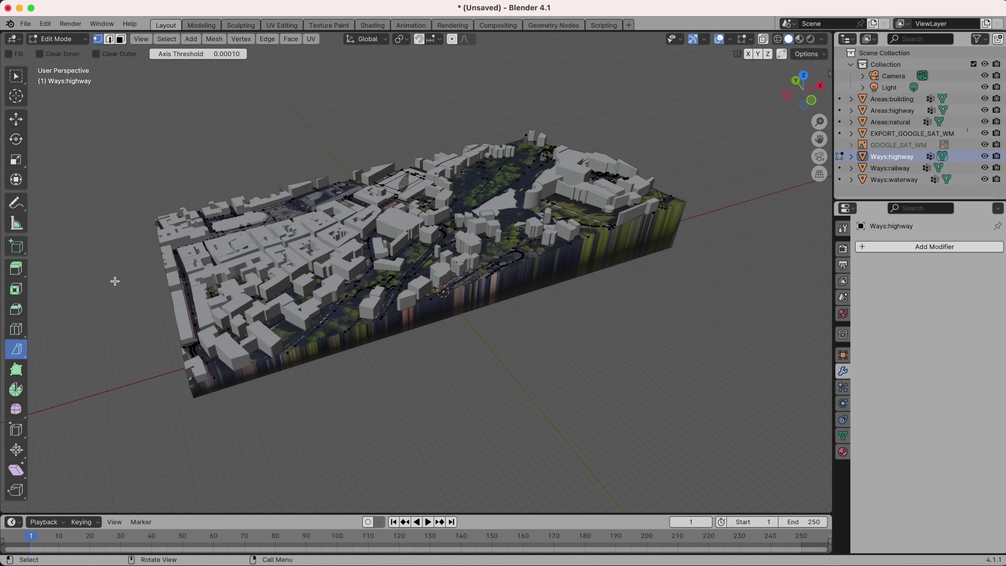
{"action": "key", "text": "a"}
{"action": "key", "text": "e"}
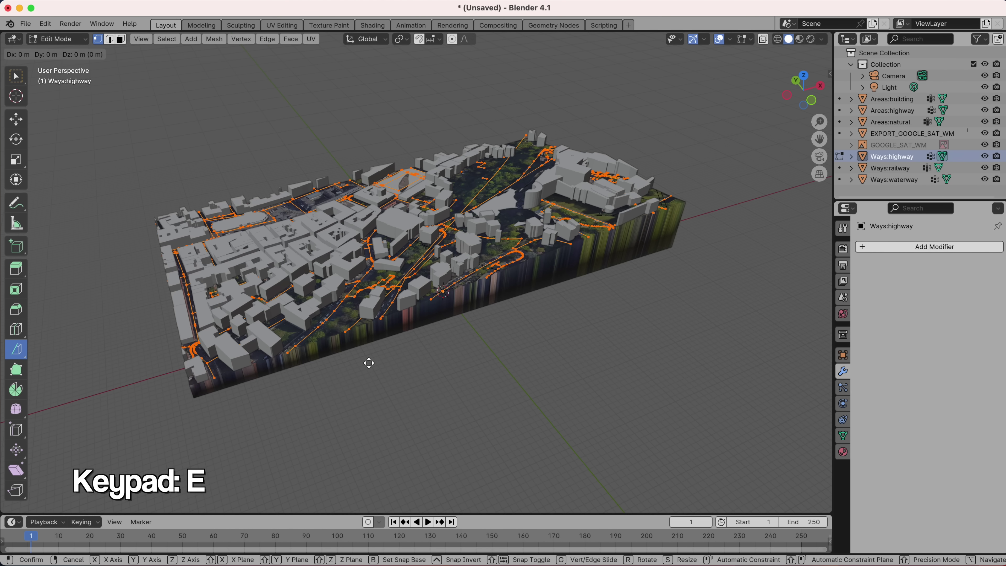
{"action": "mouse_move", "coordinate": [369, 358]}
{"action": "middle_mouse_down"}
{"action": "mouse_move", "coordinate": [368, 330]}
{"action": "mouse_move", "coordinate": [371, 361]}
{"action": "middle_mouse_up"}
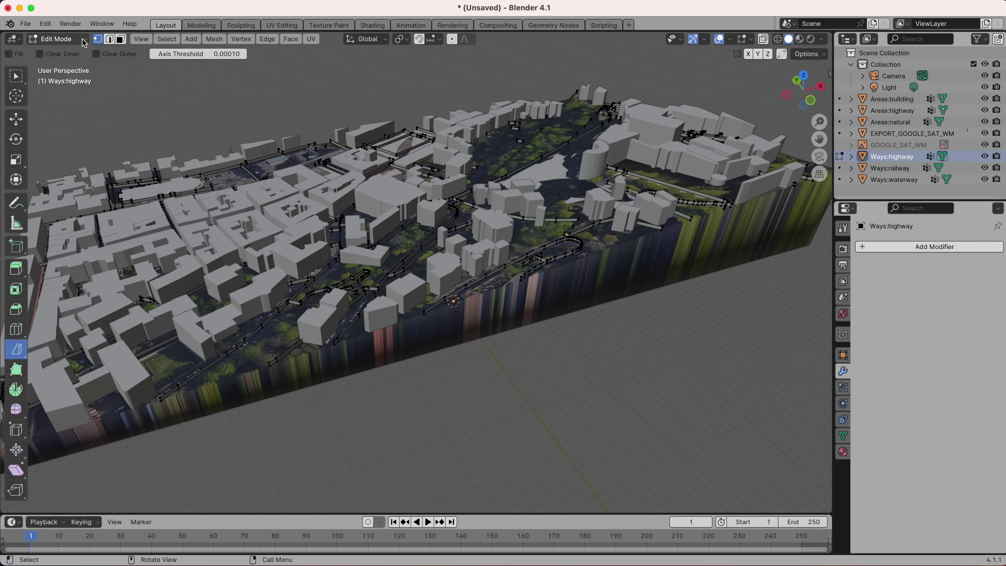
Add and apply a Solidify modifier of about 4 m thickness to the highway roads
{"action": "left_click", "coordinate": [84, 43]}
{"action": "left_click", "coordinate": [83, 60]}
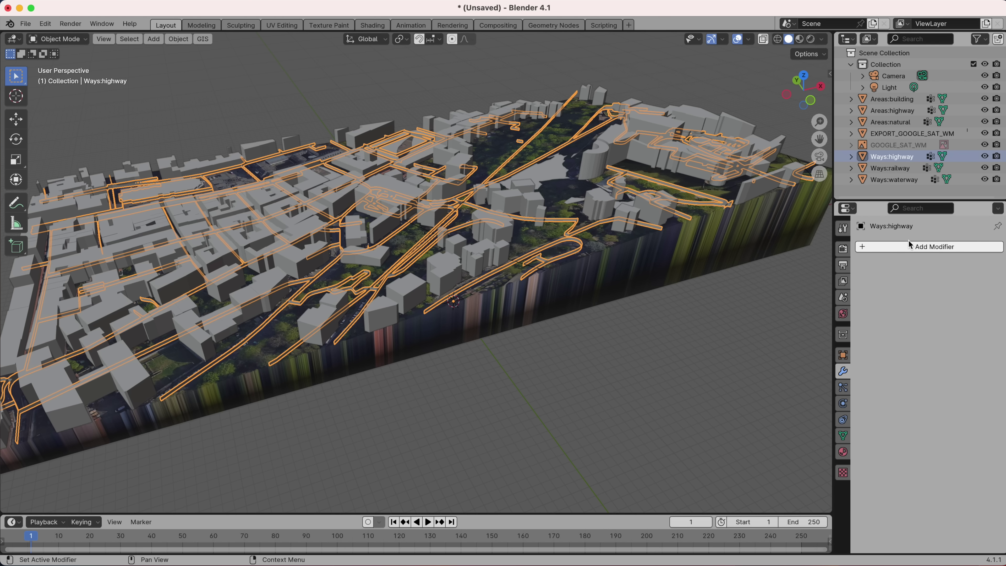
{"action": "left_click", "coordinate": [909, 246]}
{"action": "mouse_move", "coordinate": [886, 293]}
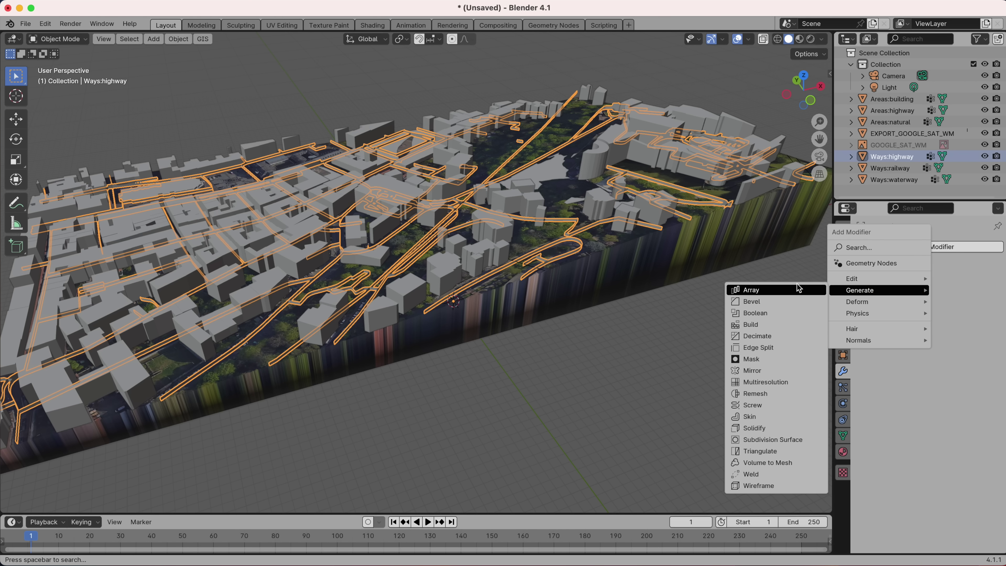
{"action": "left_click", "coordinate": [757, 428]}
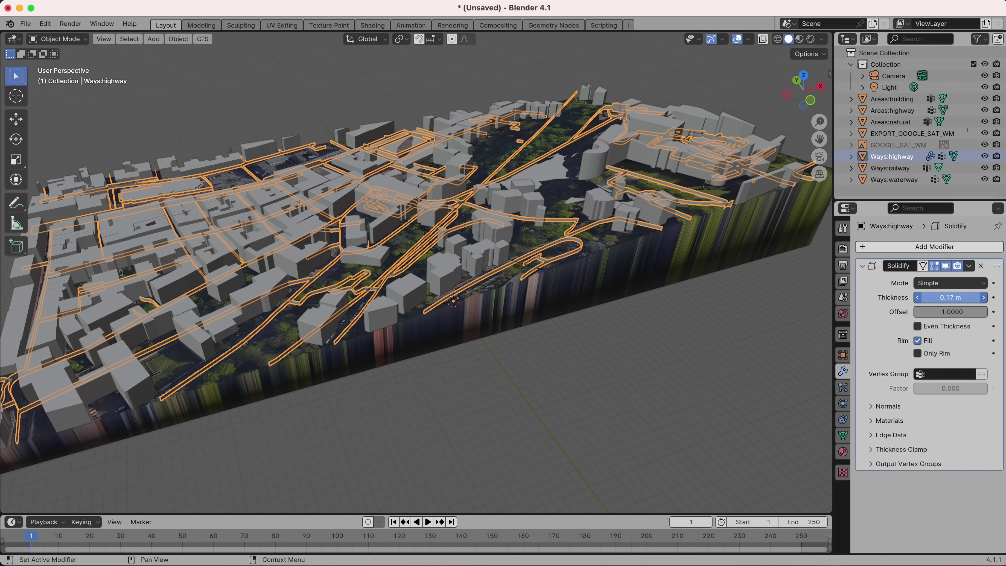
{"action": "left_click_drag", "start_coordinate": [950, 297], "coordinate": [986, 297]}
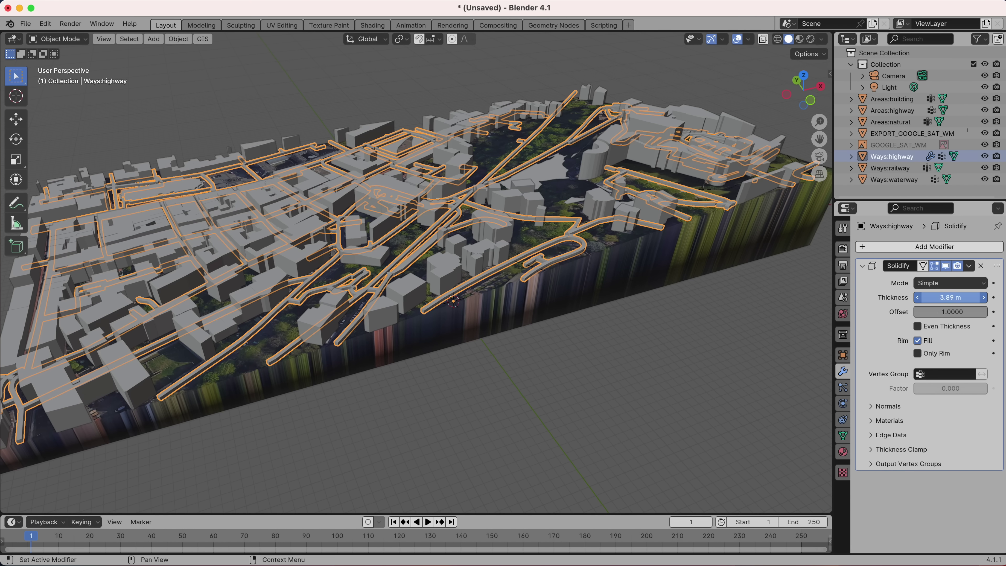
{"action": "left_click", "coordinate": [973, 268]}
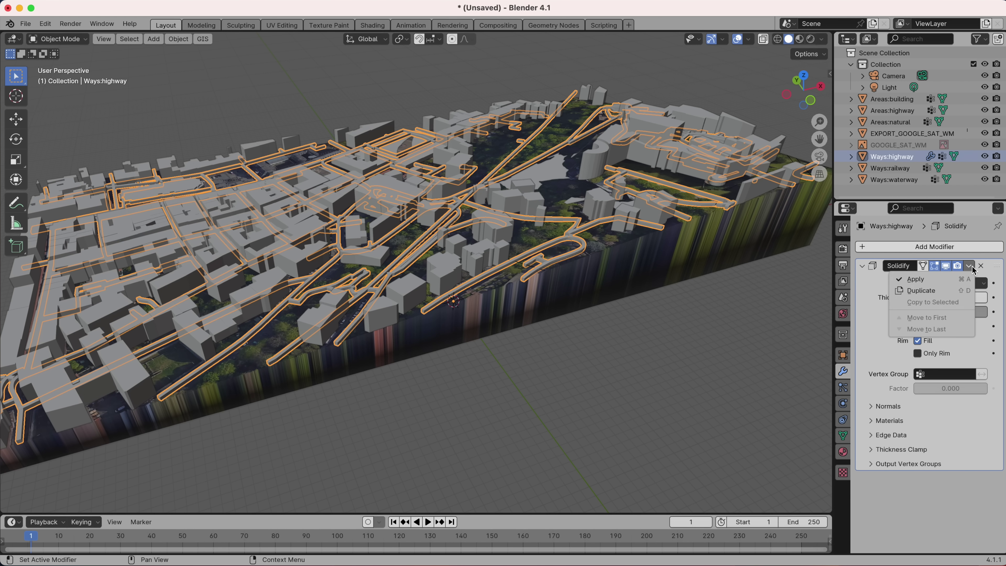
{"action": "left_click", "coordinate": [936, 281]}
Deselect the roads and export the whole city model as an STL file
{"action": "scroll", "coordinate": [670, 352], "scroll_direction": "down", "scroll_amount": 5}
{"action": "middle_click_drag", "start_coordinate": [669, 353], "coordinate": [317, 245]}
{"action": "left_click", "coordinate": [538, 353]}
{"action": "left_click", "coordinate": [26, 23]}
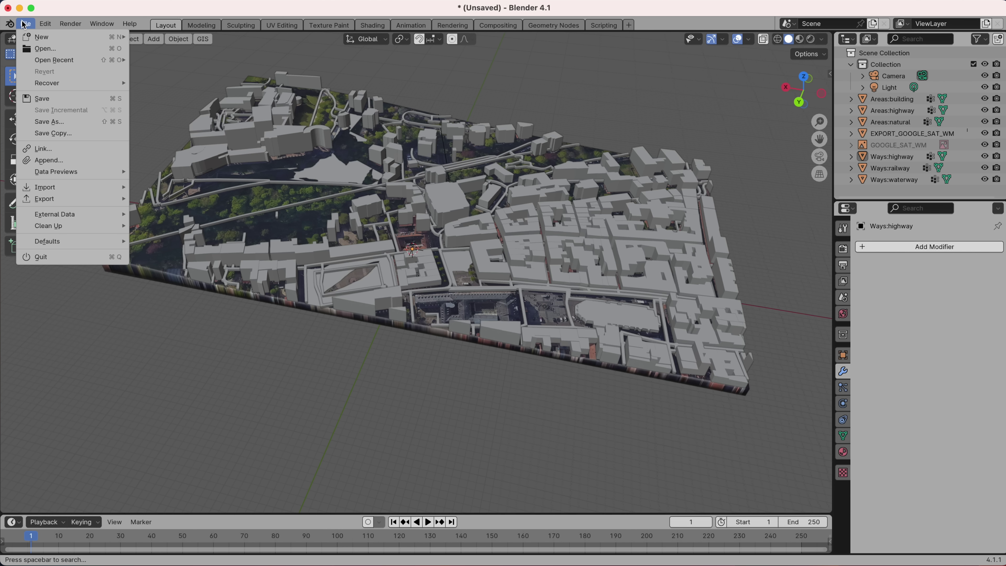
{"action": "mouse_move", "coordinate": [87, 199]}
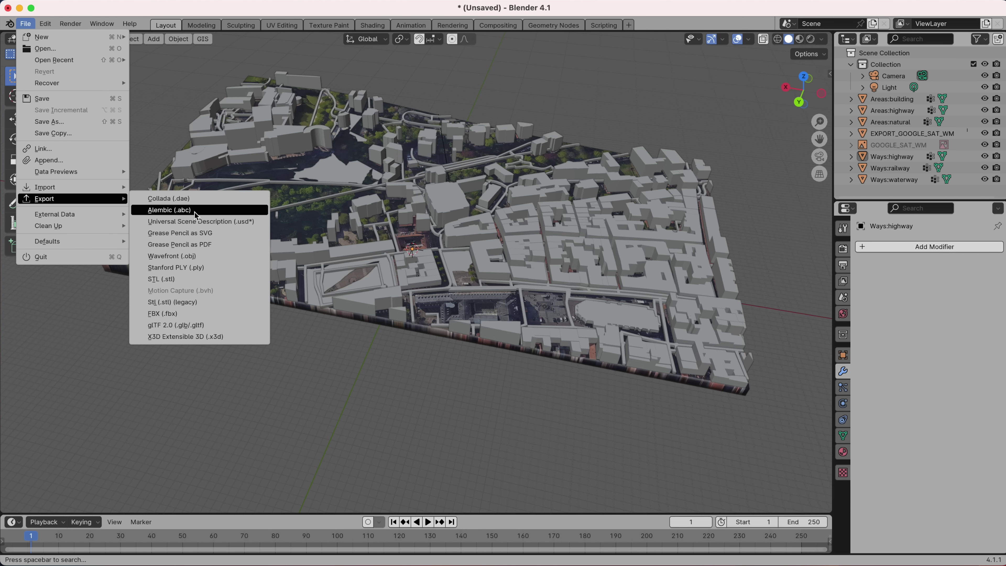
{"action": "left_click", "coordinate": [201, 276]}
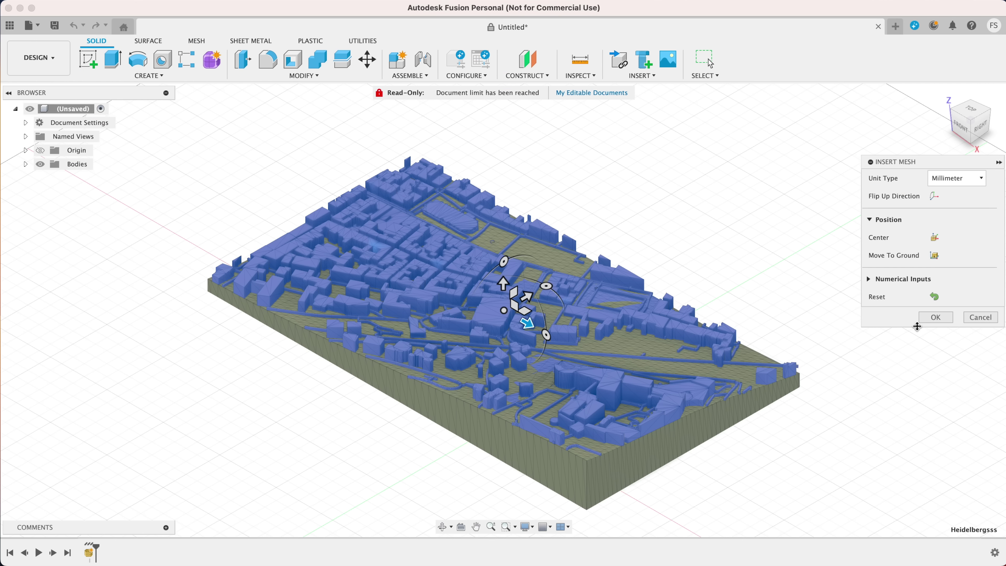
Insert the Heidelberg city mesh and repair its body with Repair Type set to Wrap
{"action": "left_click", "coordinate": [934, 317]}
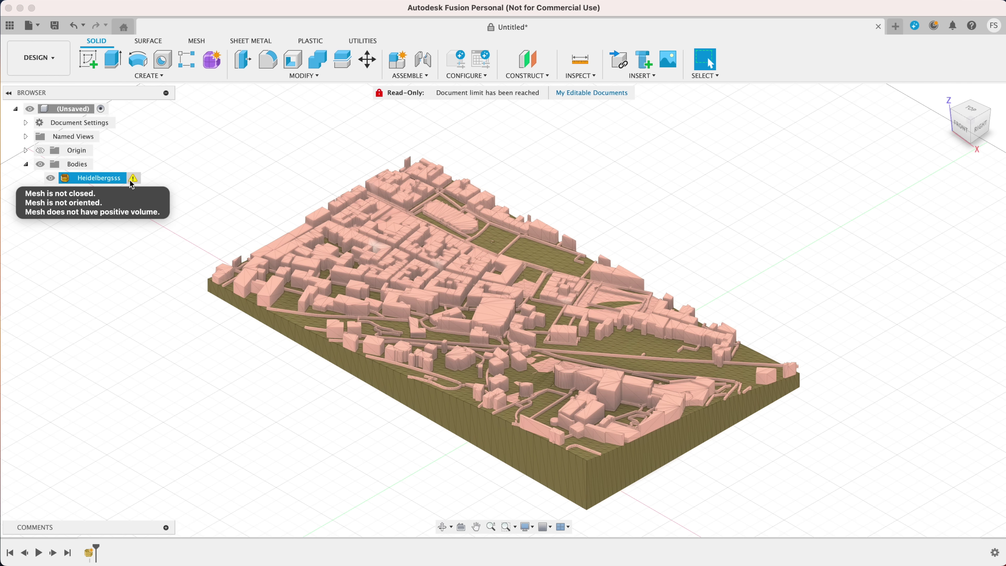
{"action": "left_click", "coordinate": [136, 180]}
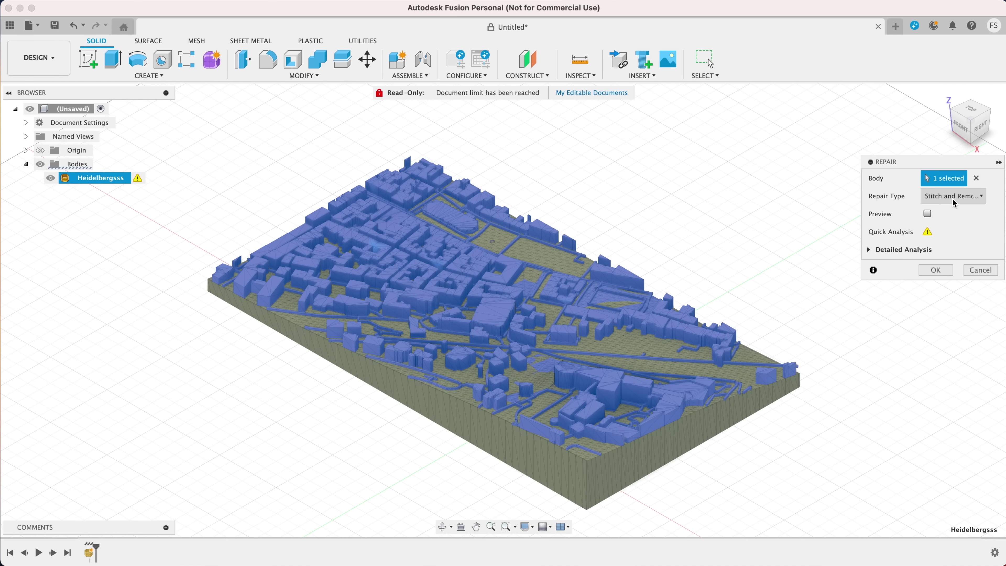
{"action": "left_click", "coordinate": [954, 198]}
{"action": "left_click", "coordinate": [960, 237]}
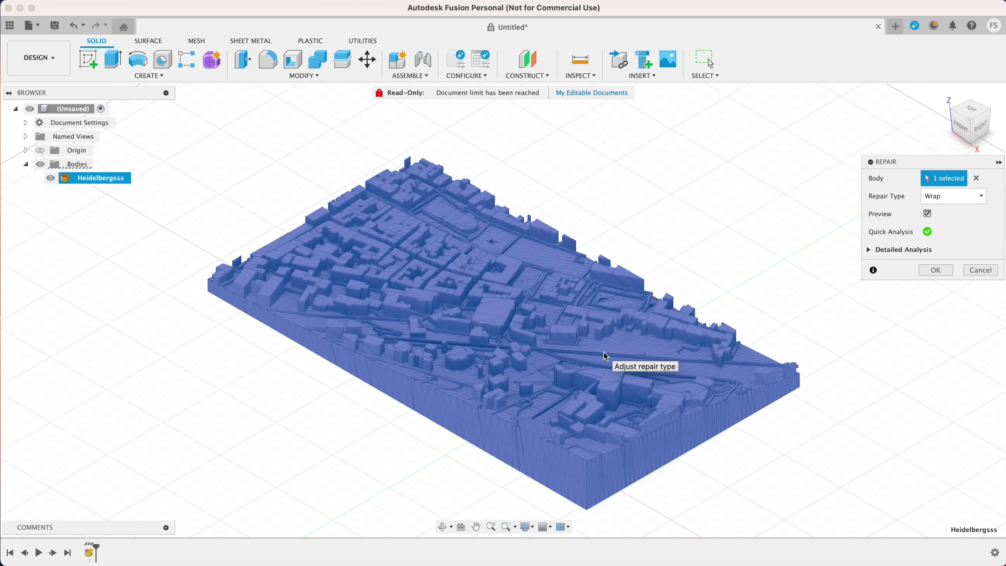
{"action": "mouse_move", "coordinate": [927, 237]}
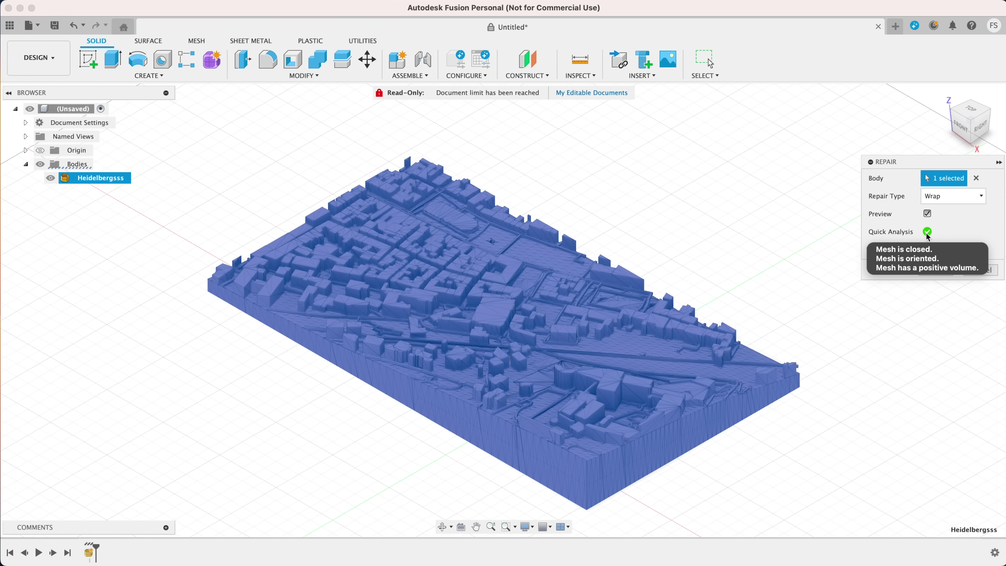